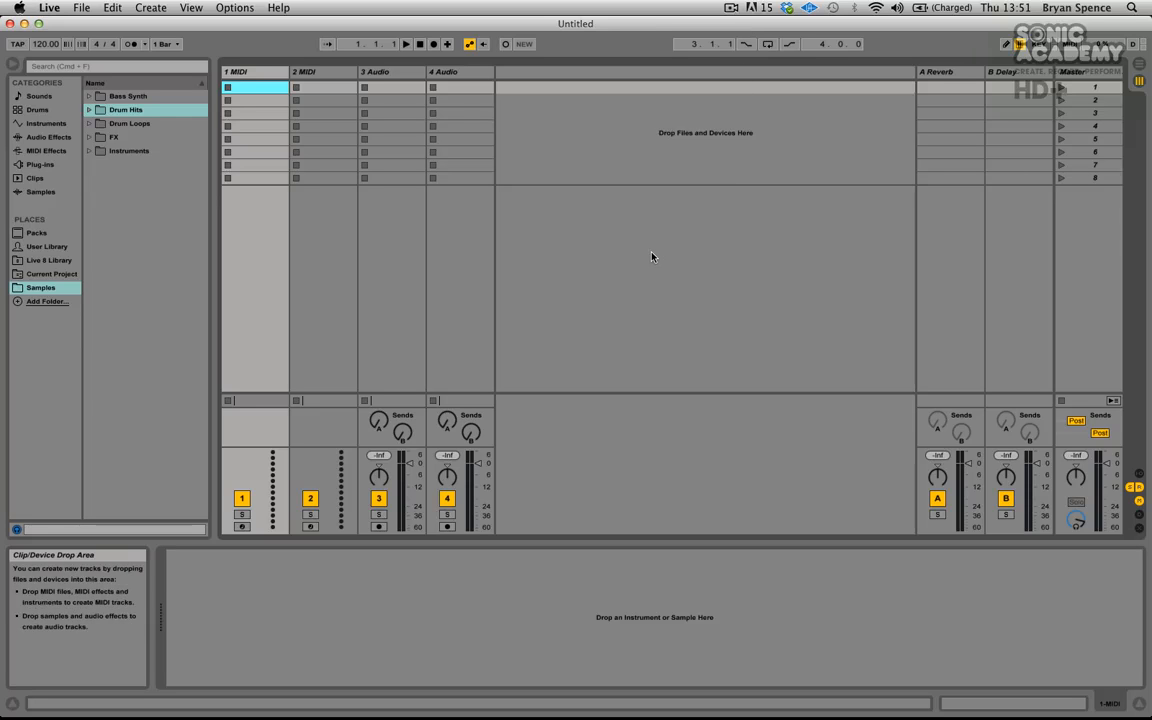
- Start a new Live Set
click(455, 244)
click(355, 243)
click(266, 225)
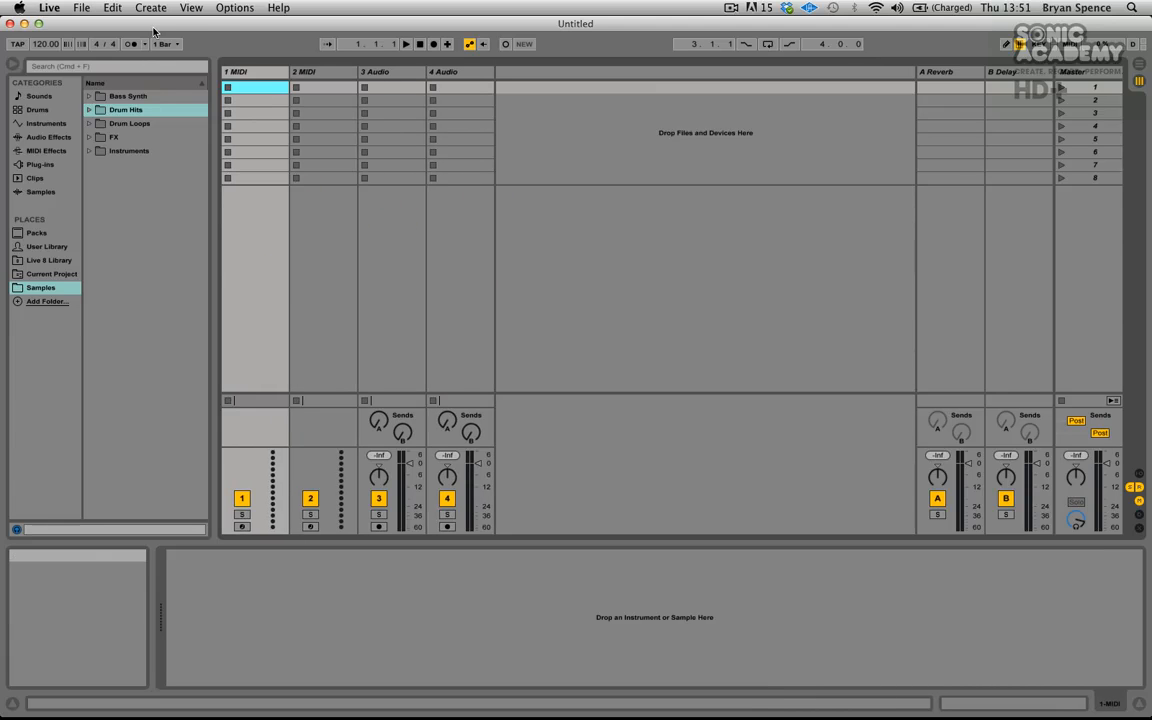
click(84, 8)
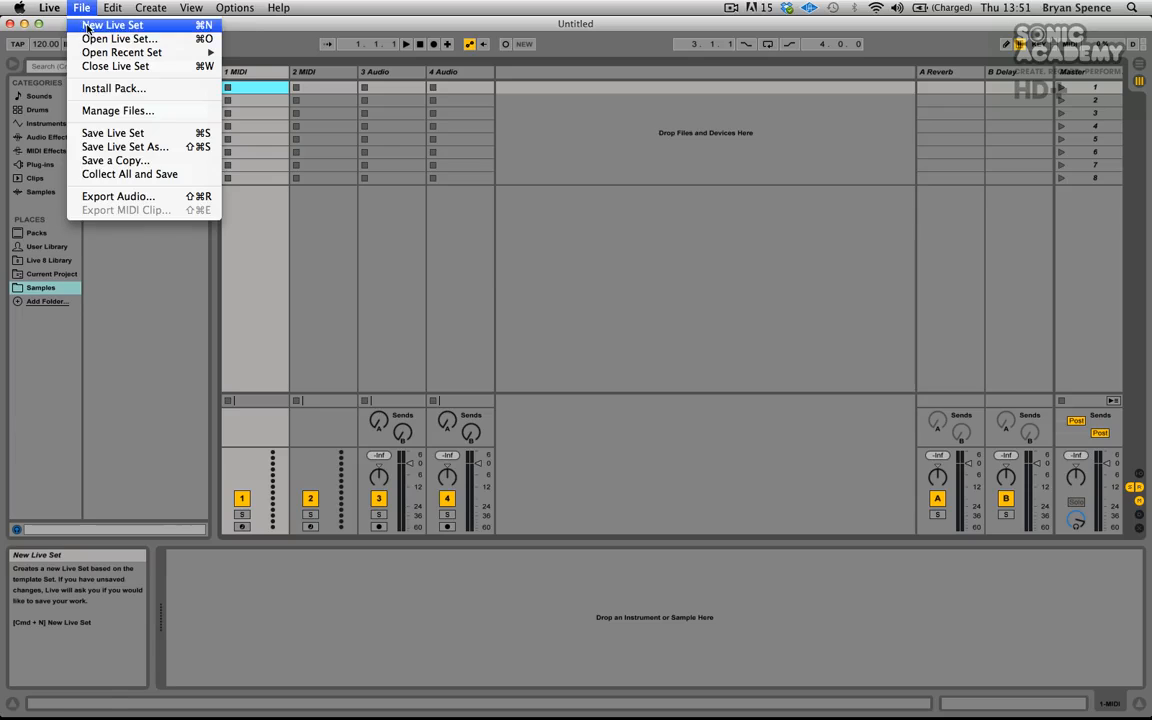
click(95, 25)
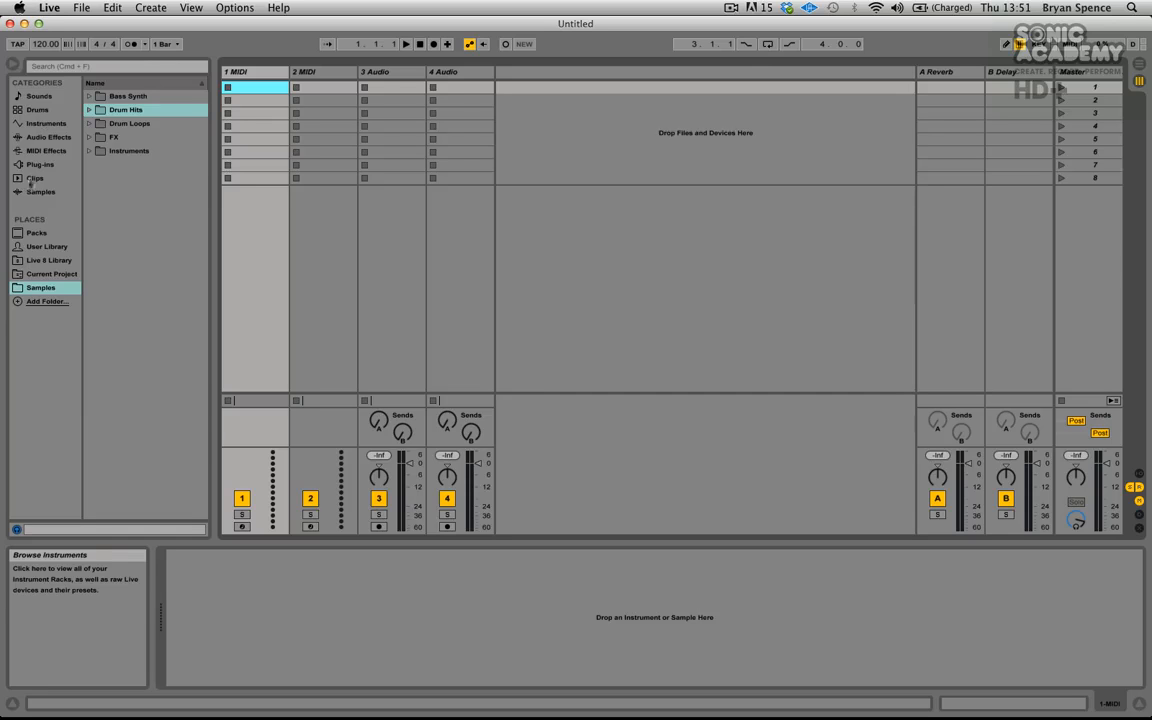
- Replace the Samples place in the browser sidebar with the Samples folder inside Desktop's AL9 Level 1 folder
right_click(35, 289)
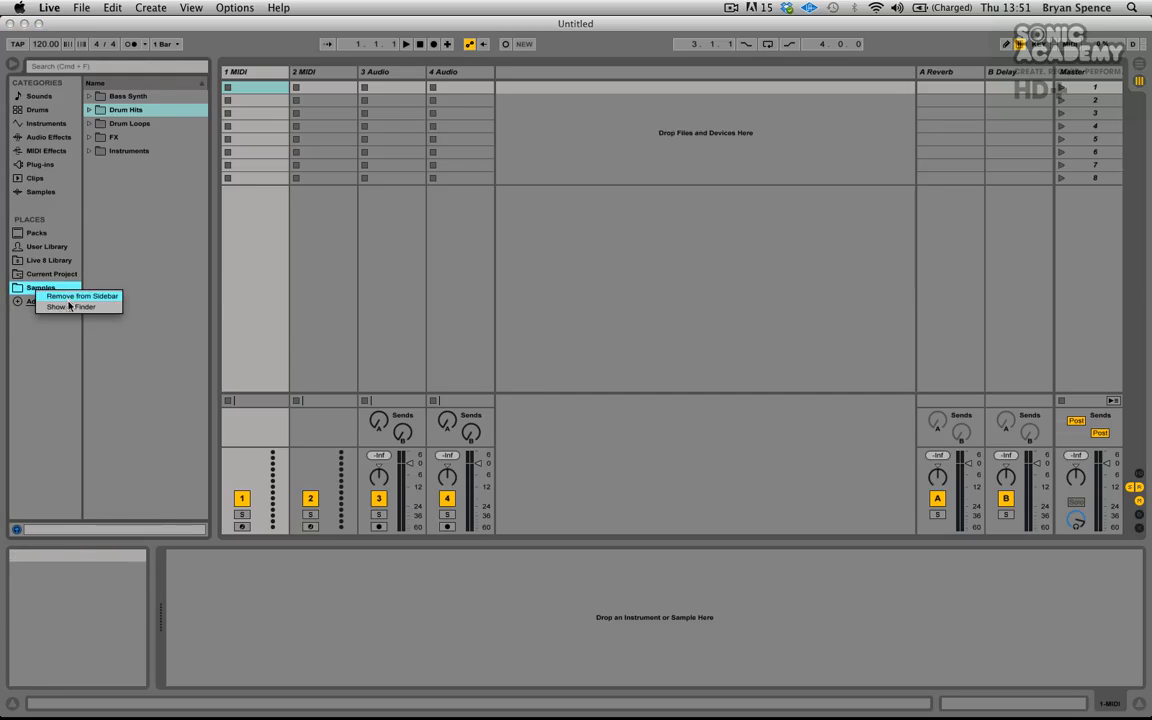
click(75, 296)
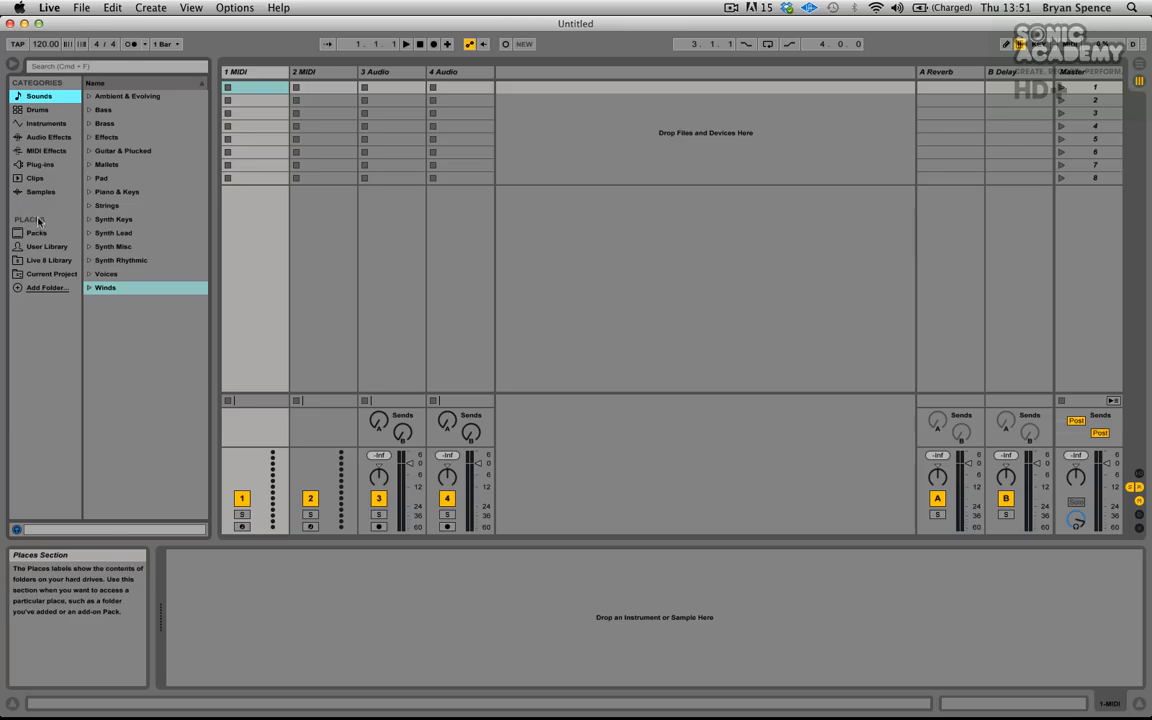
click(36, 288)
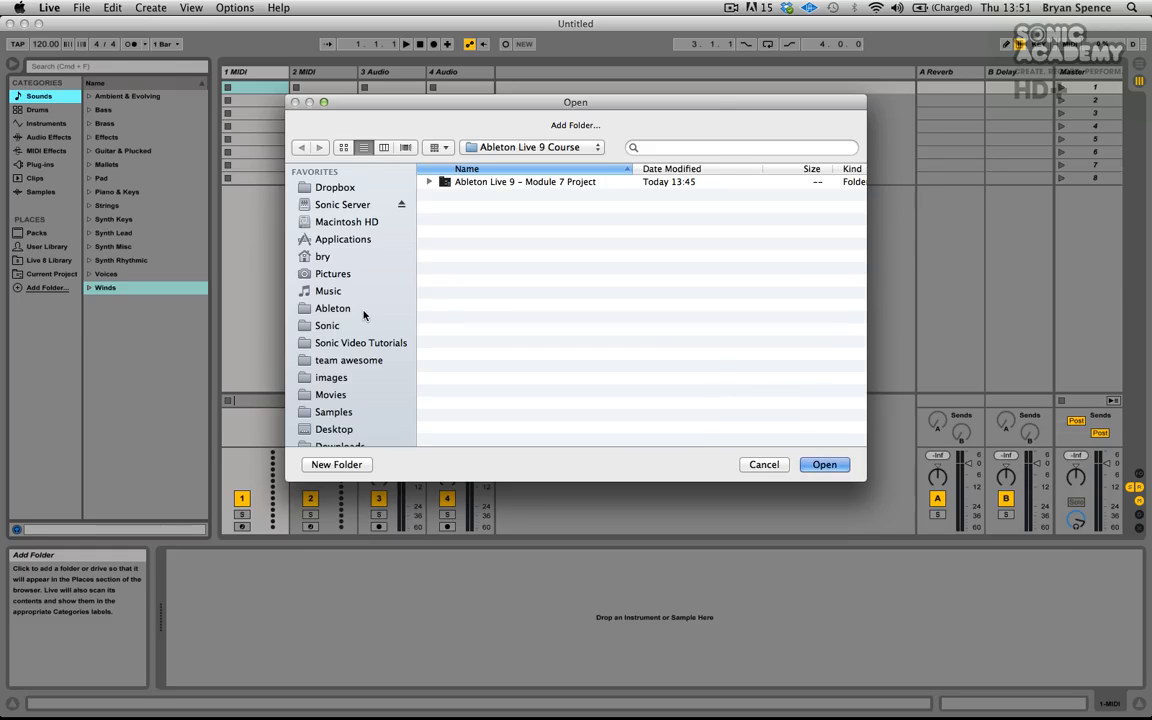
click(331, 430)
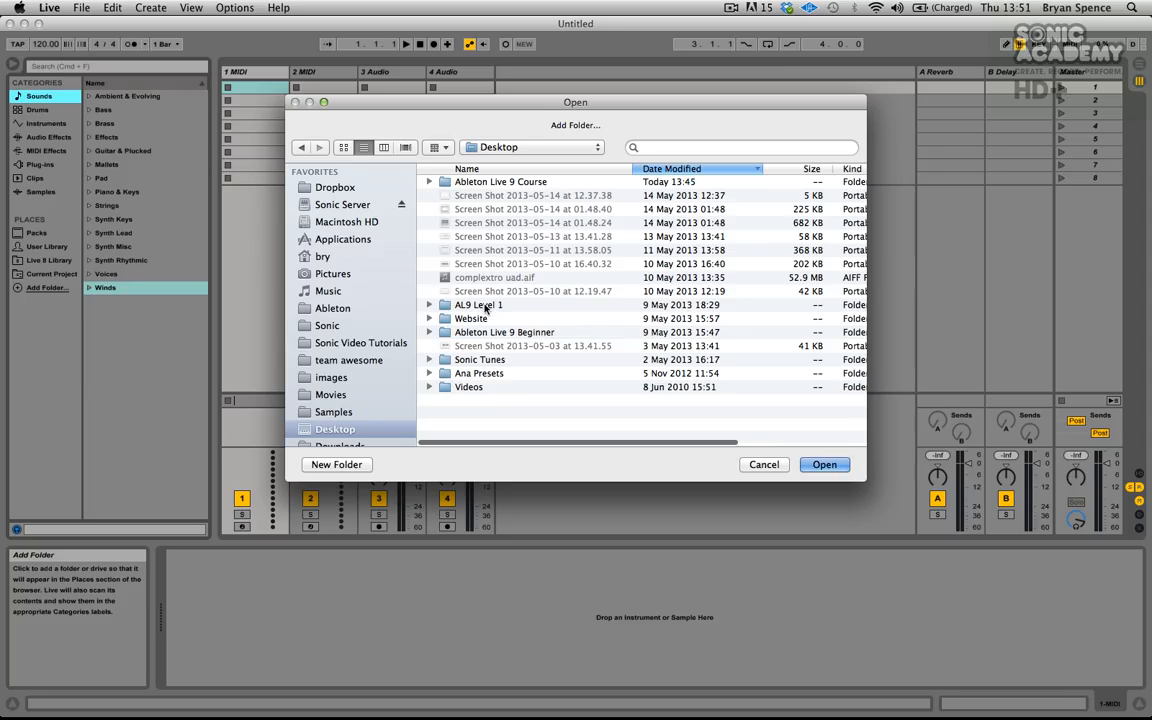
double_click(484, 305)
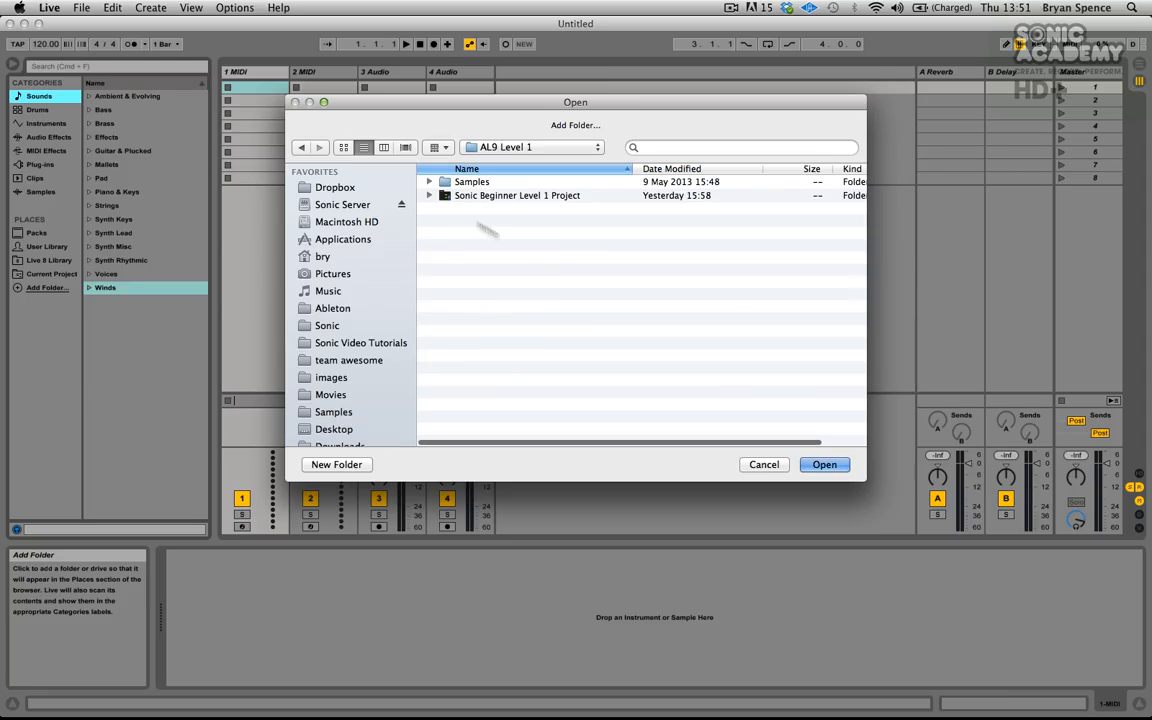
click(446, 184)
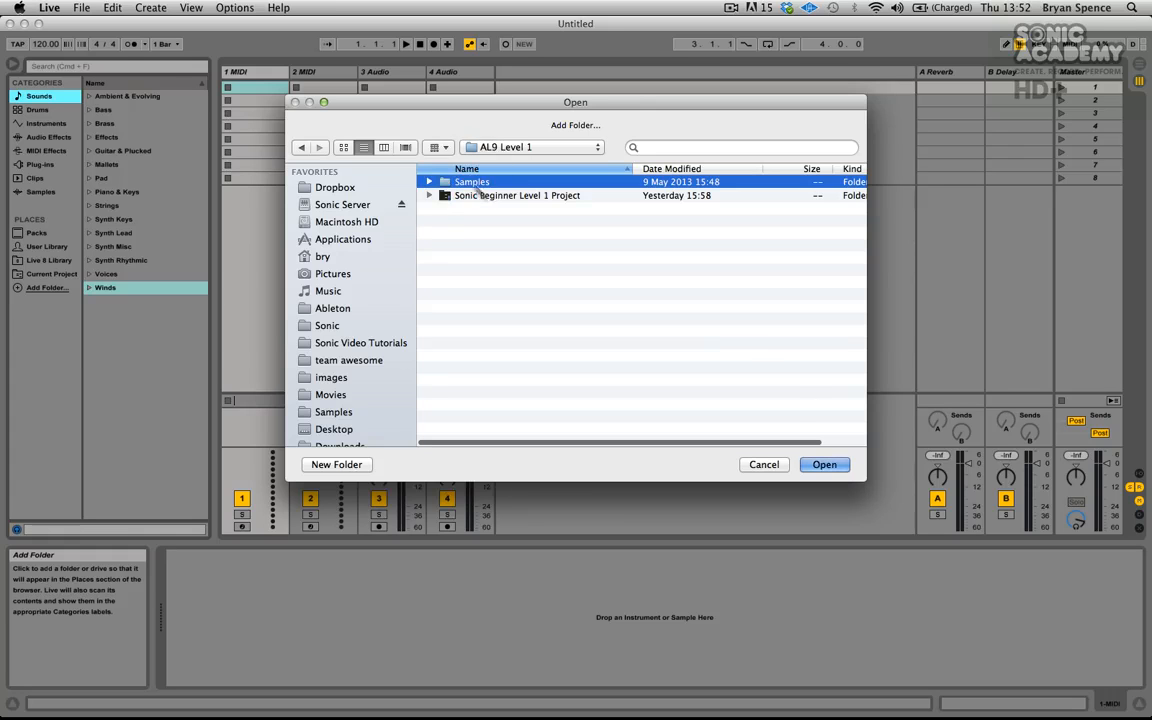
click(823, 462)
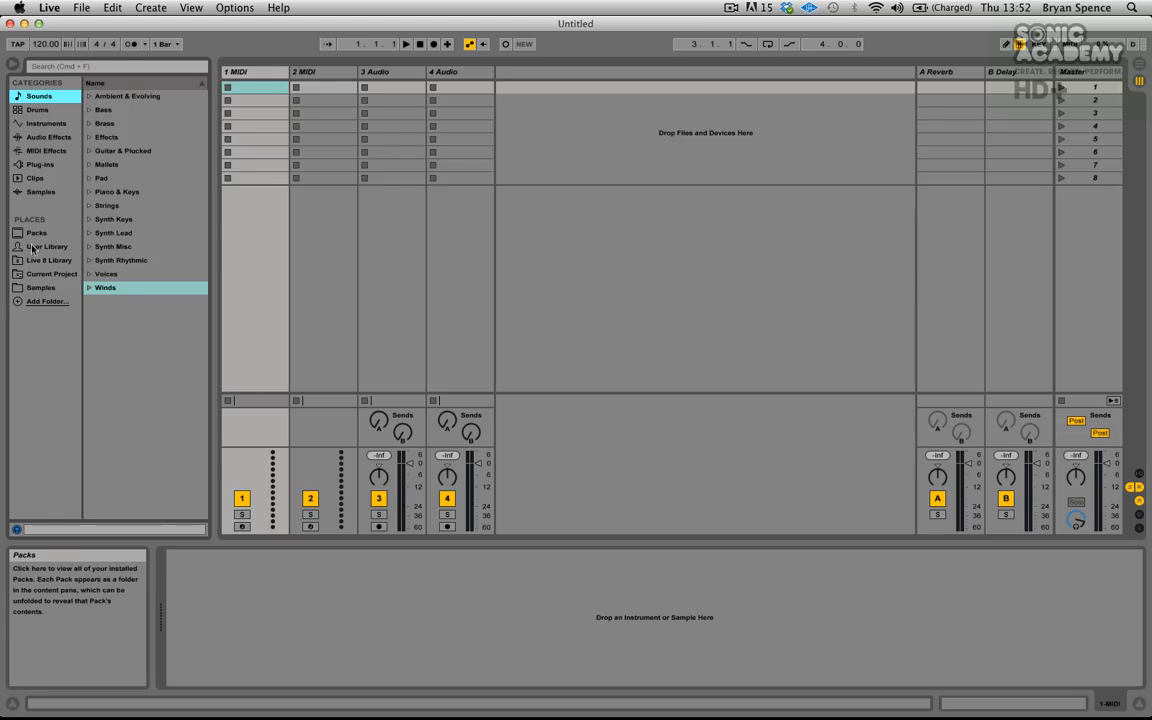
- Open the Samples place and unfold its Drum Hits, Drum Loops and Instruments folders to inspect their contents
click(36, 288)
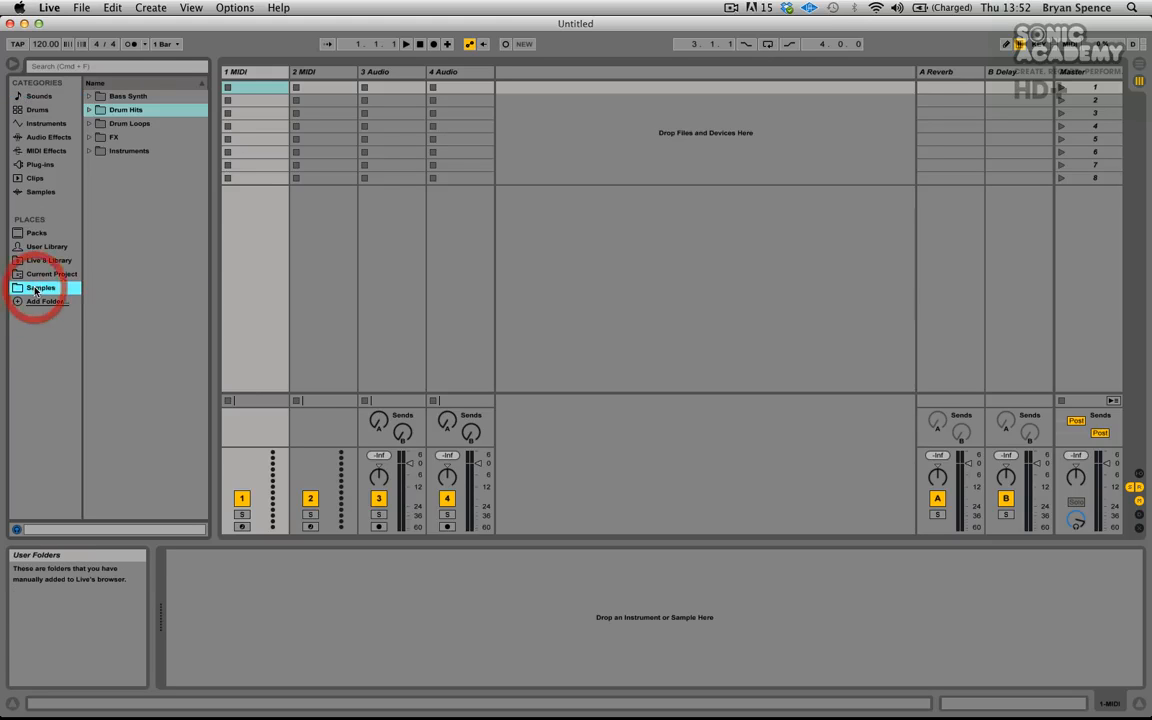
click(90, 96)
click(90, 96)
click(90, 96)
click(90, 96)
click(89, 111)
click(89, 111)
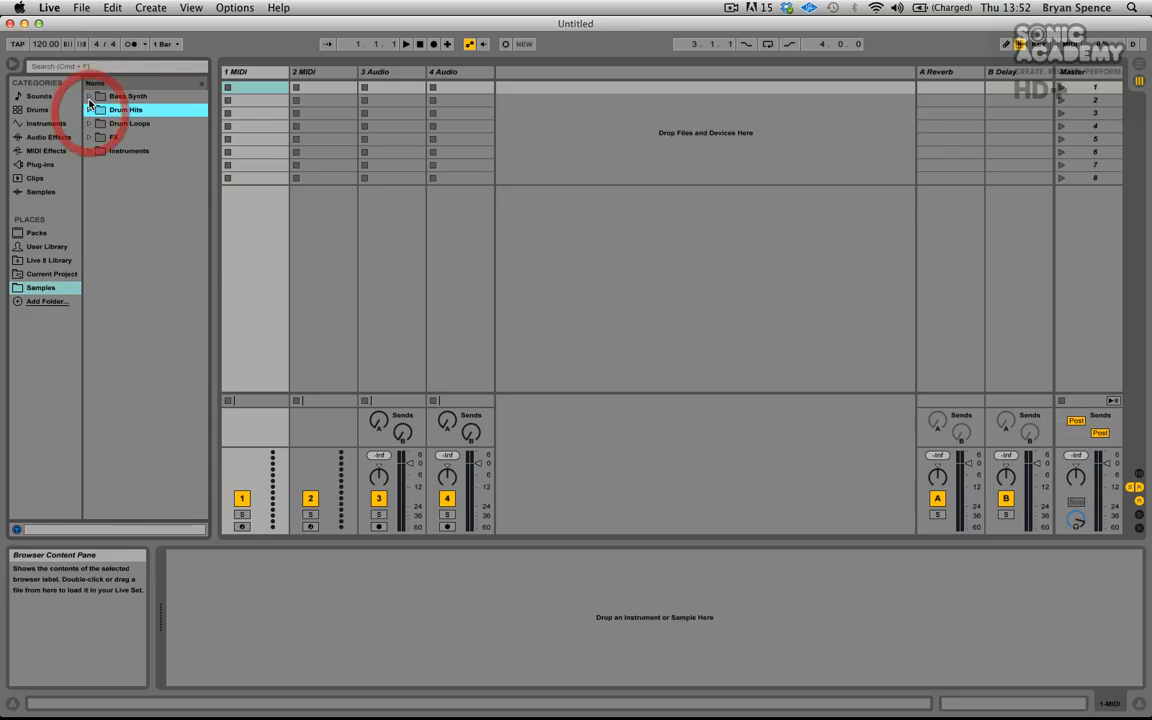
click(89, 111)
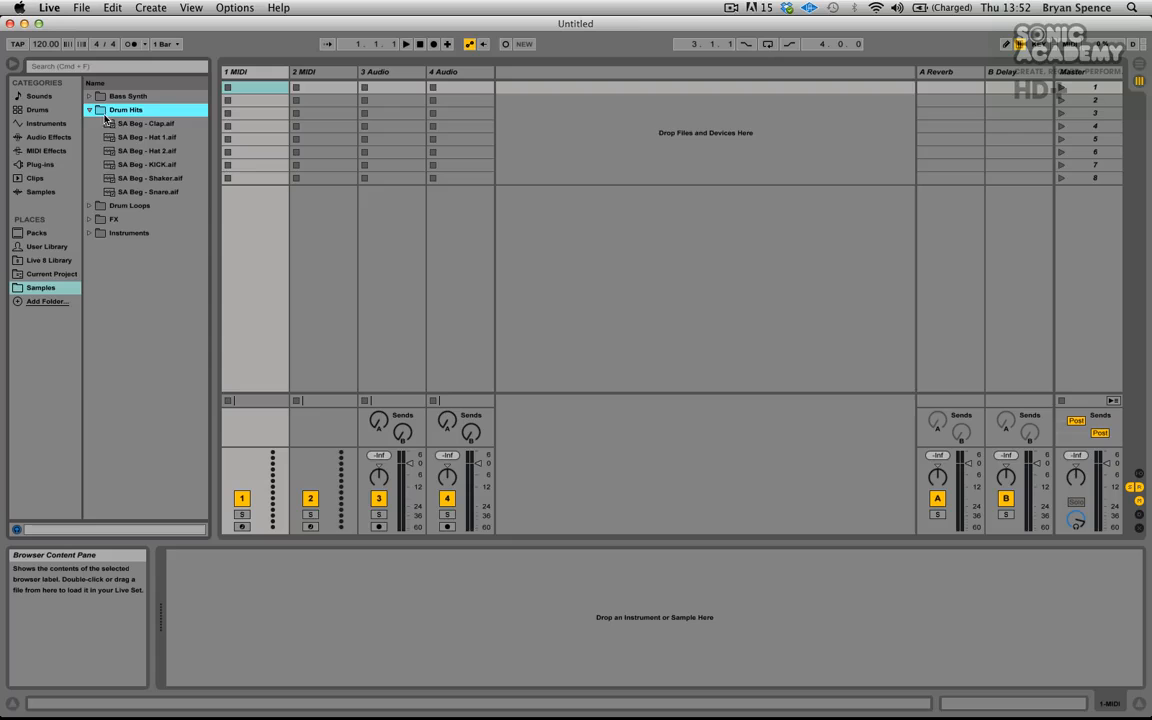
click(89, 206)
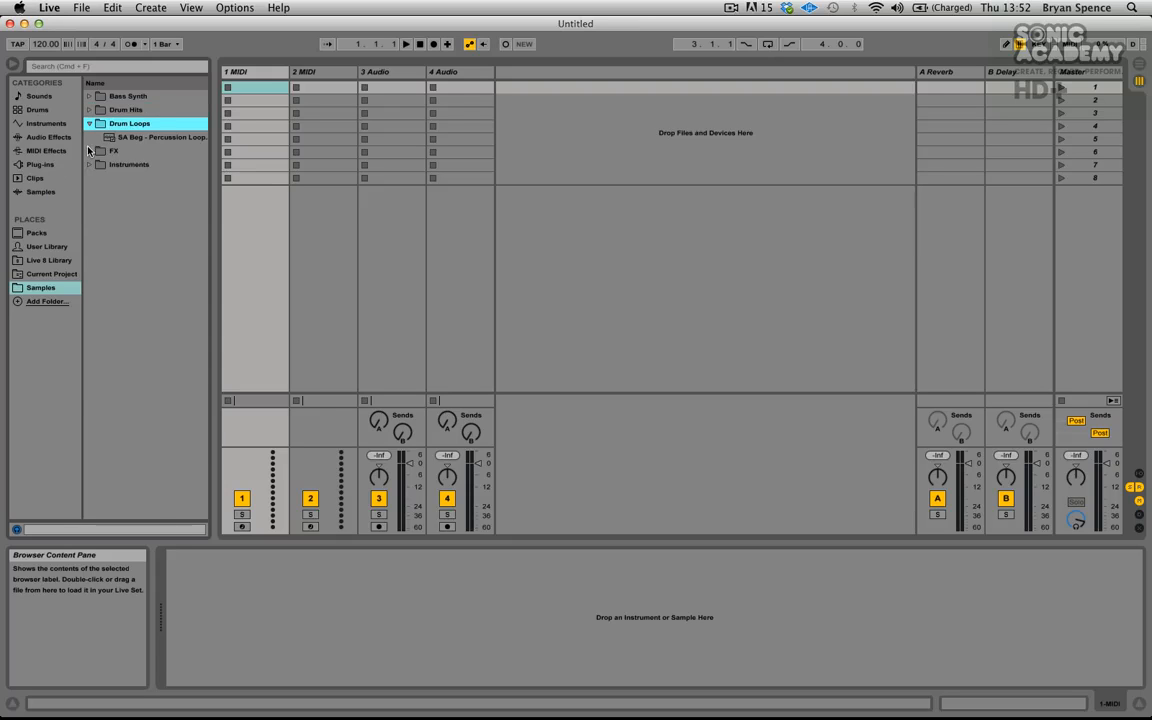
click(89, 151)
click(89, 206)
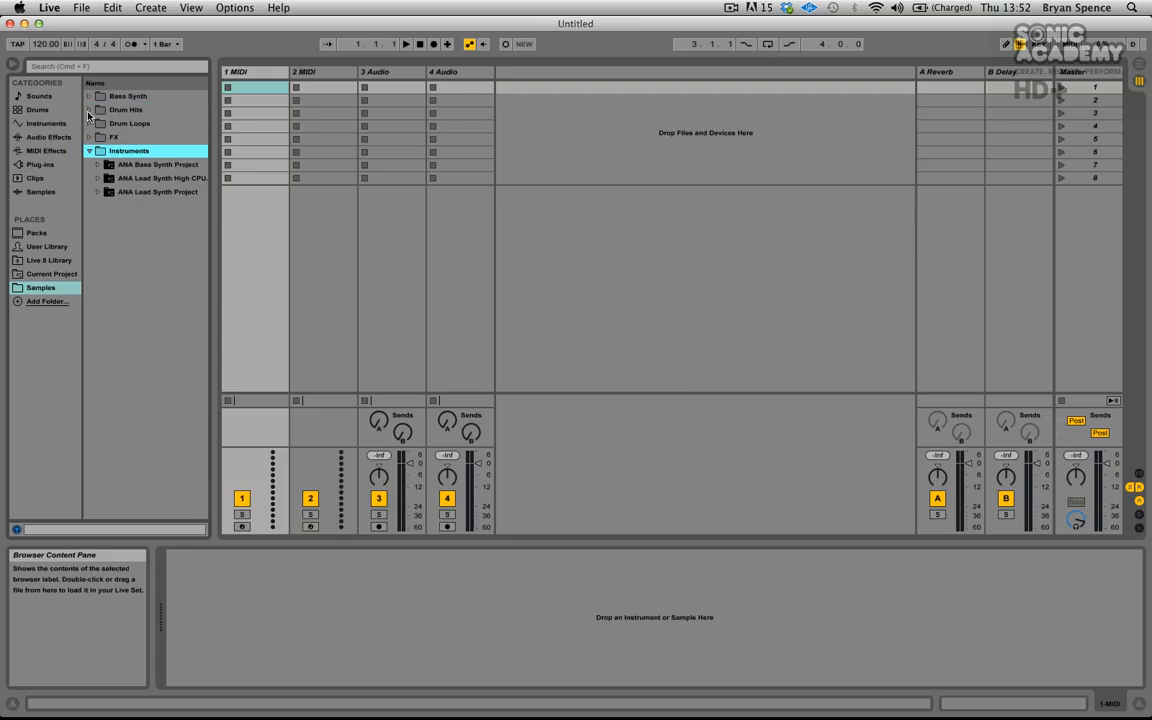
click(89, 109)
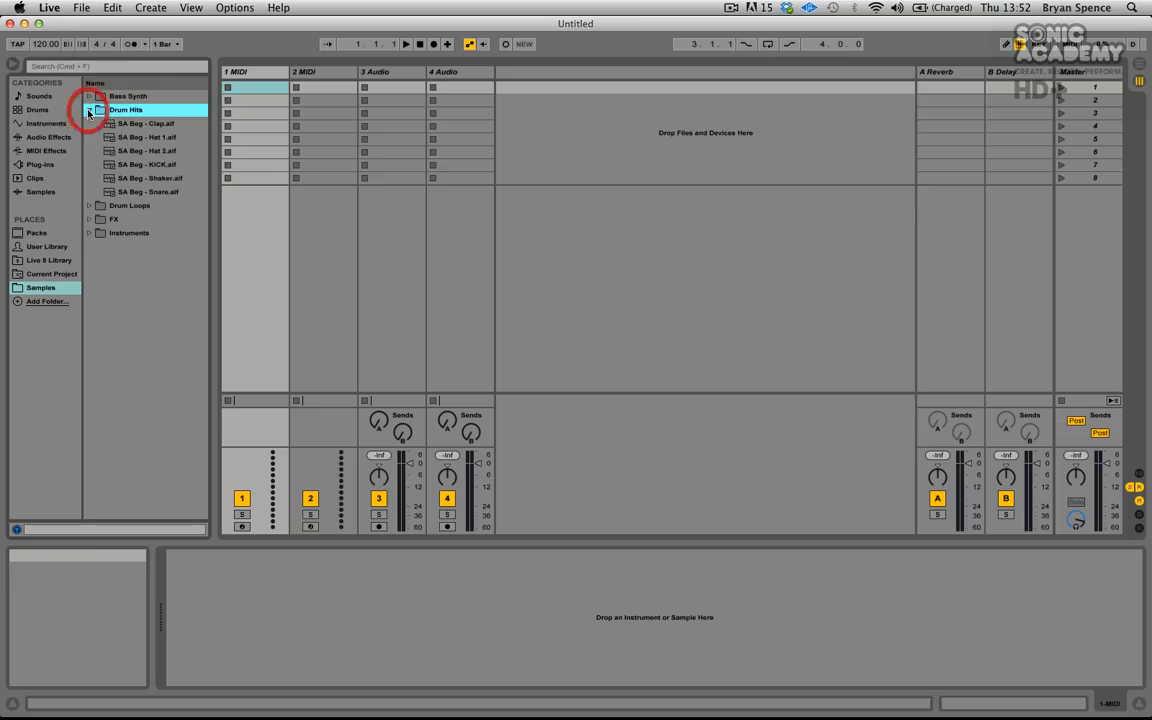
- Preview the drum hit samples in the Drum Hits folder one after another
click(152, 123)
key(Down)
key(Down)
key(Down)
key(Down)
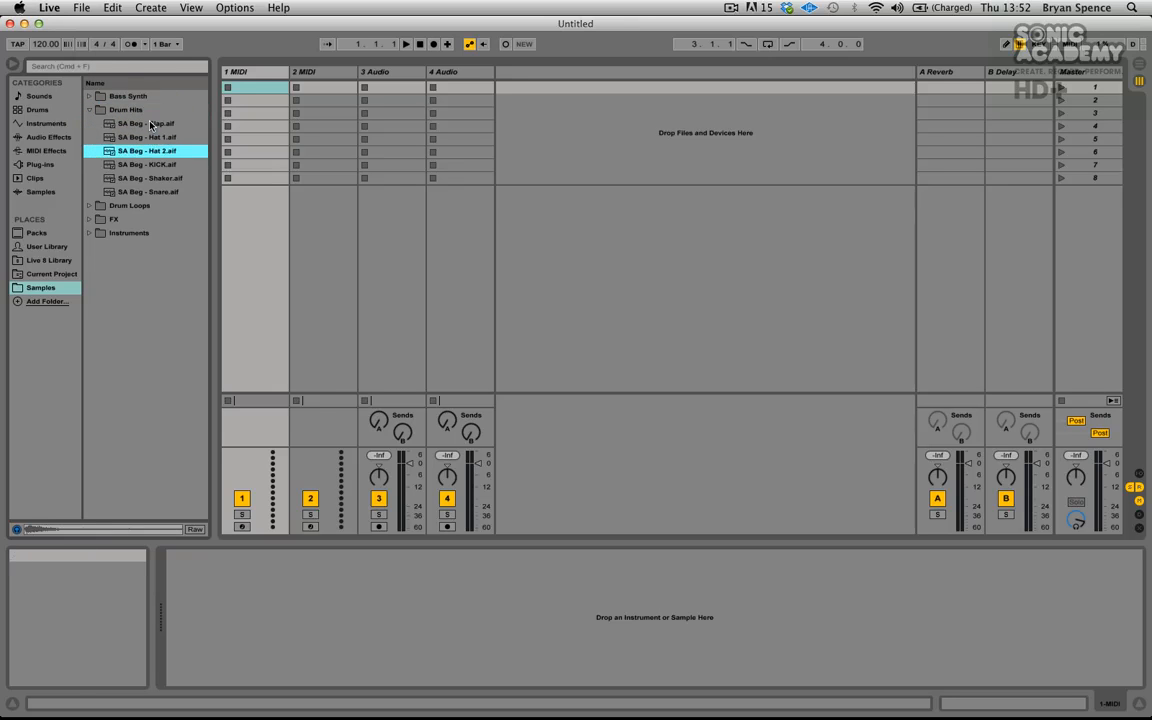
key(Up)
key(Up)
key(Up)
key(Up)
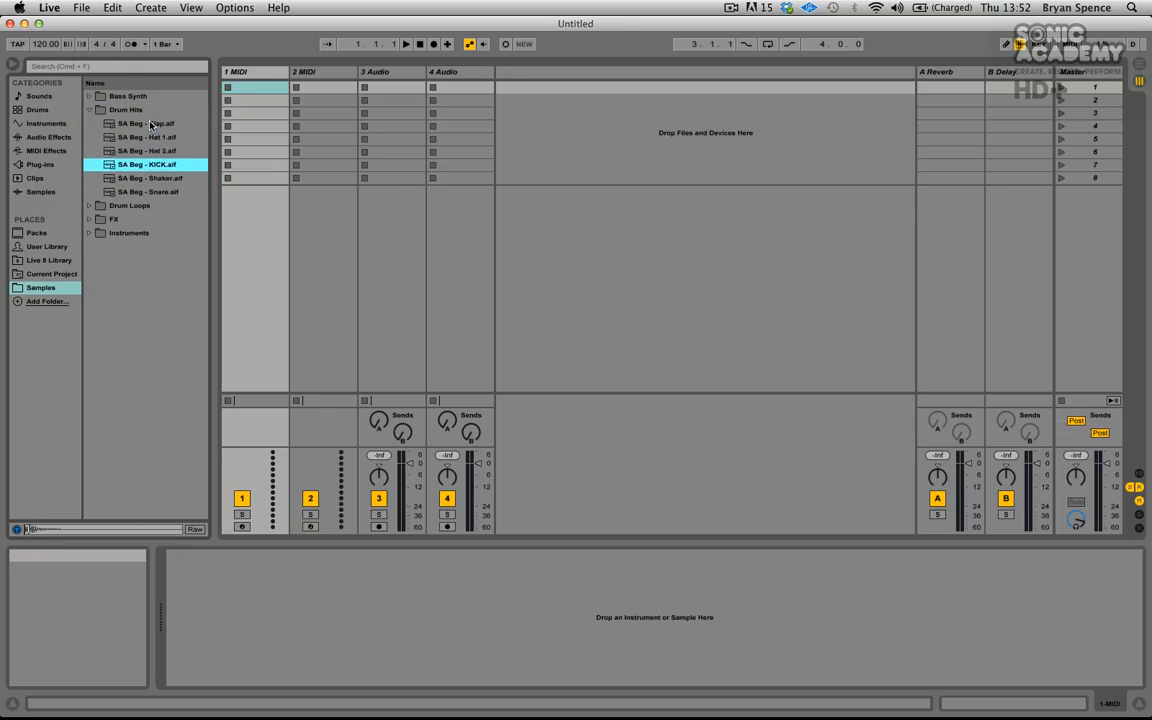
click(141, 150)
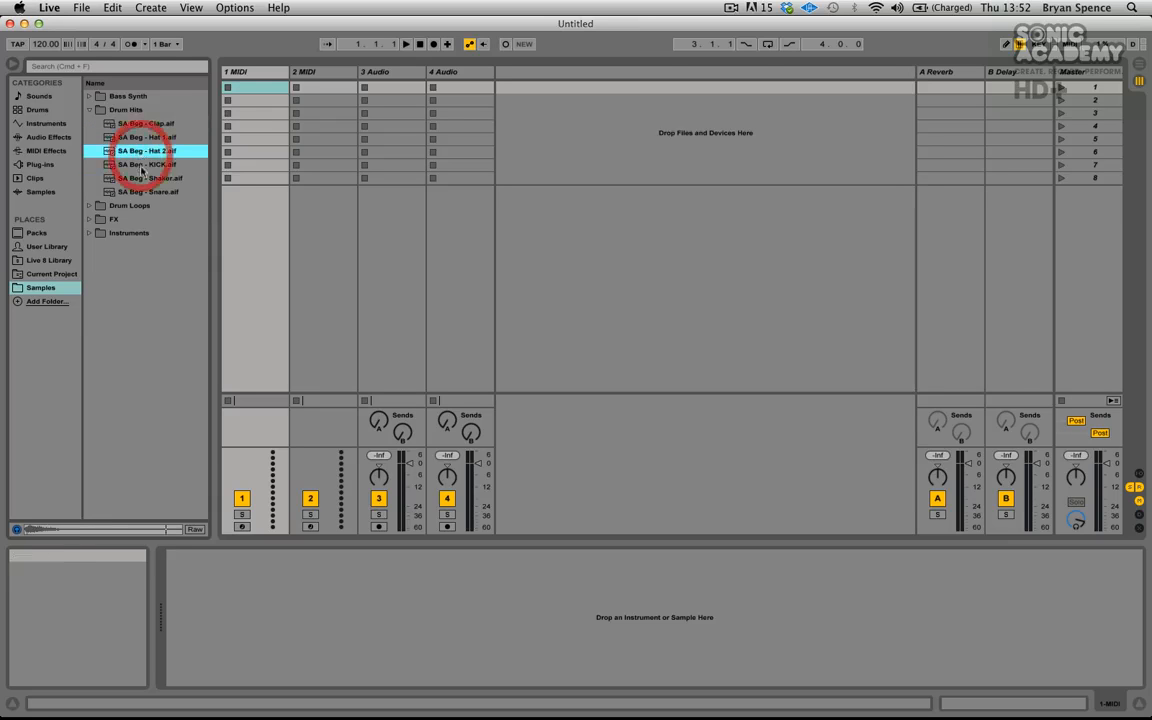
click(140, 178)
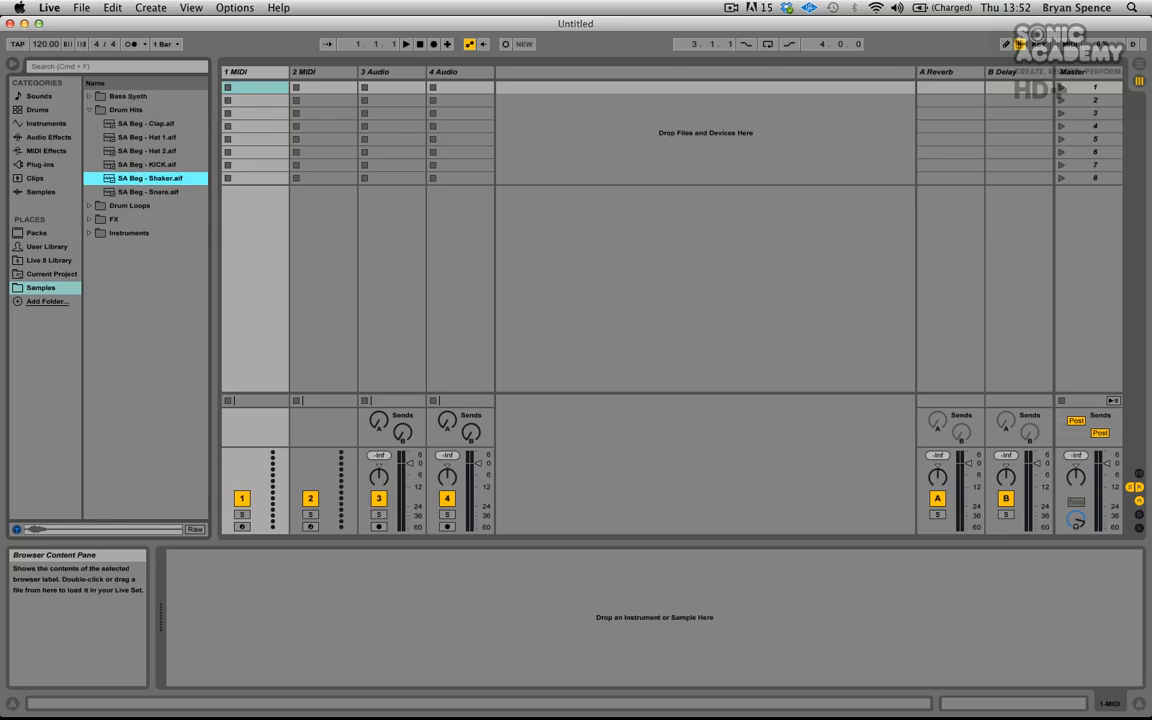
- Load the Impulse instrument onto the first MIDI track
click(40, 123)
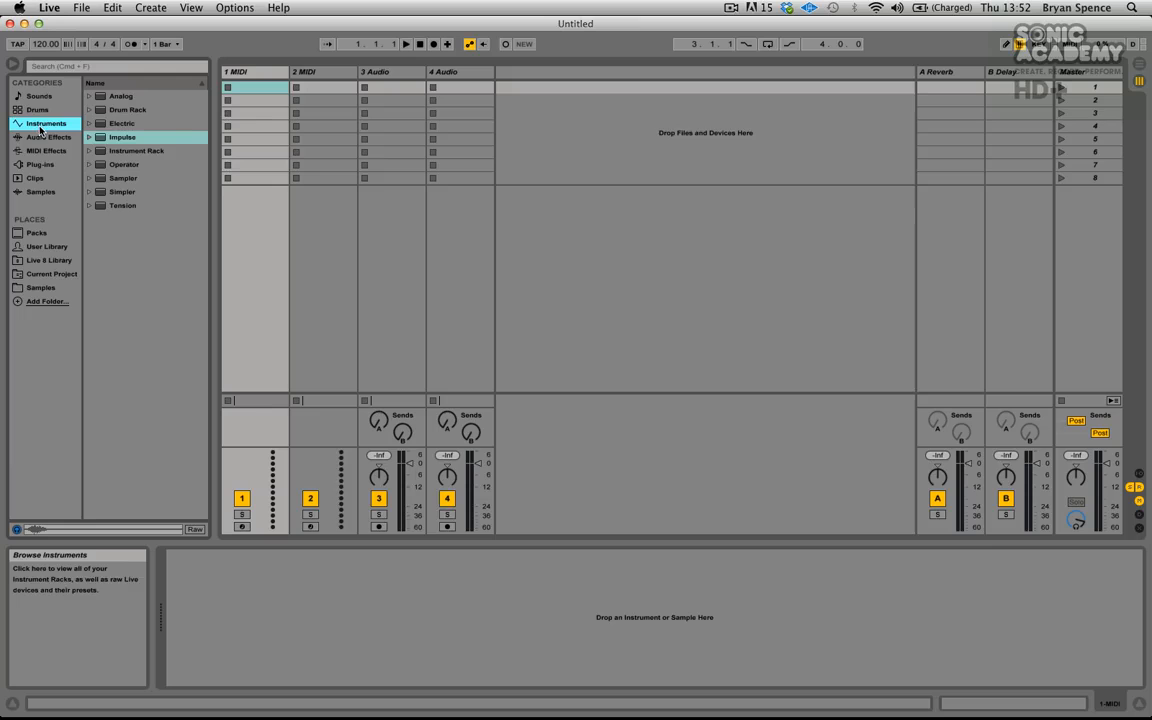
drag(99, 138, 259, 83)
- Rename the Impulse track to Kick & Clap
click(245, 75)
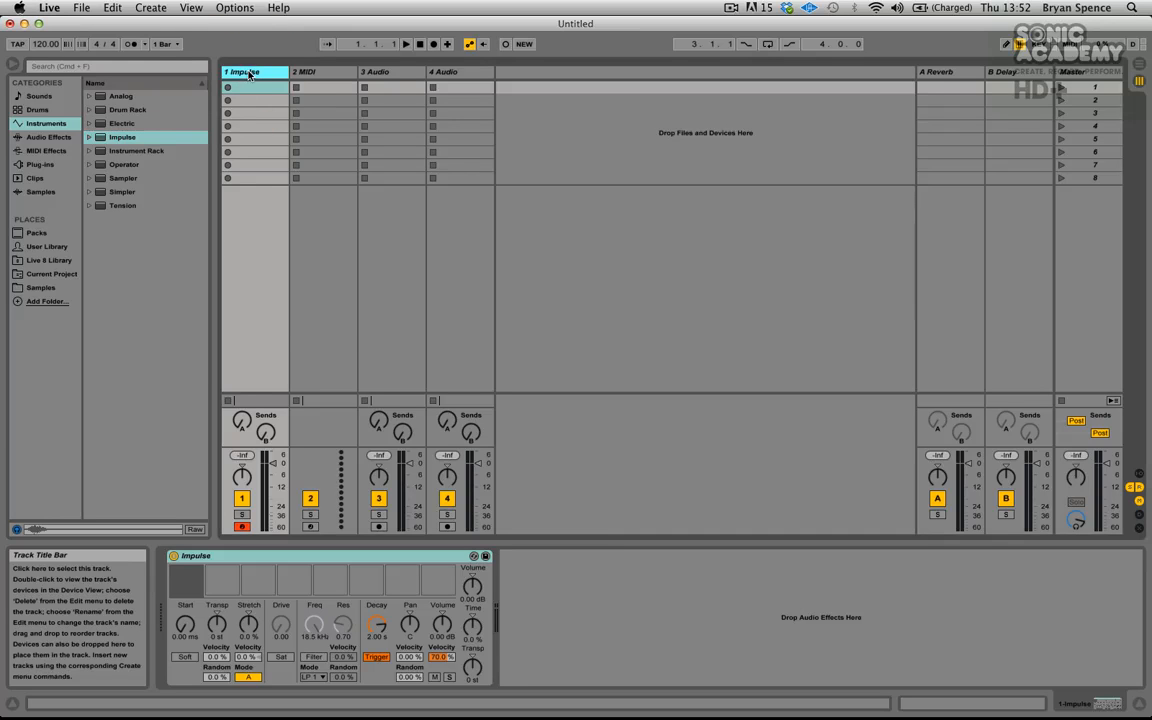
right_click(249, 75)
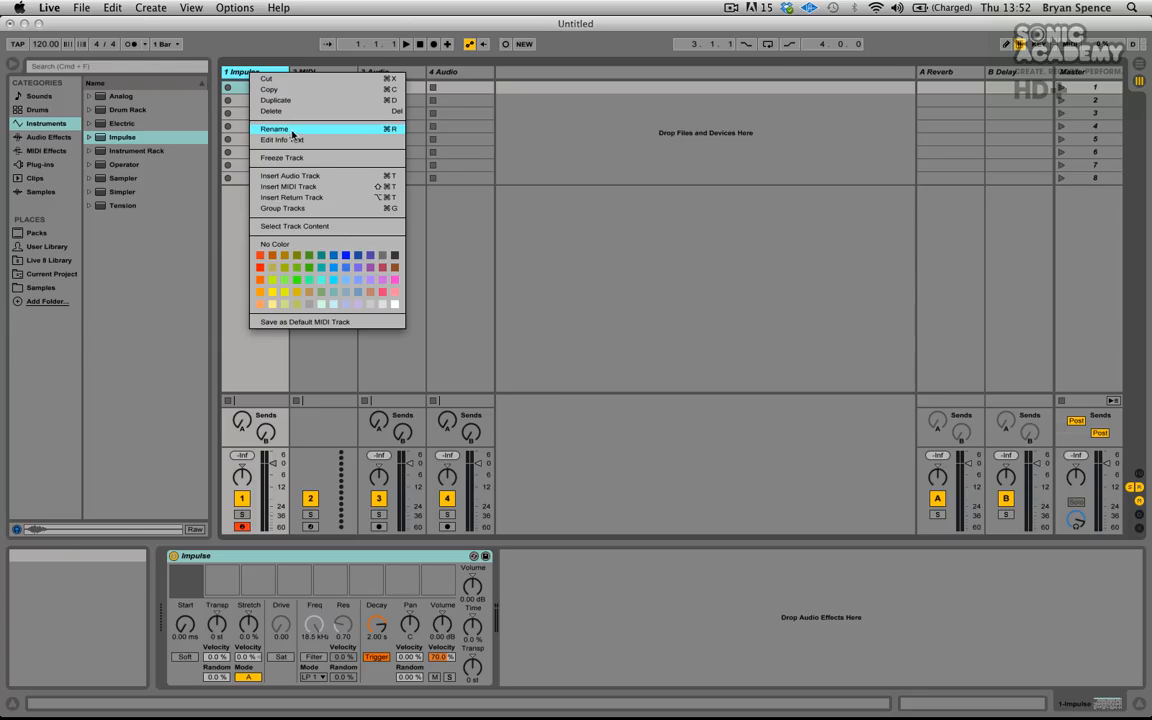
click(236, 77)
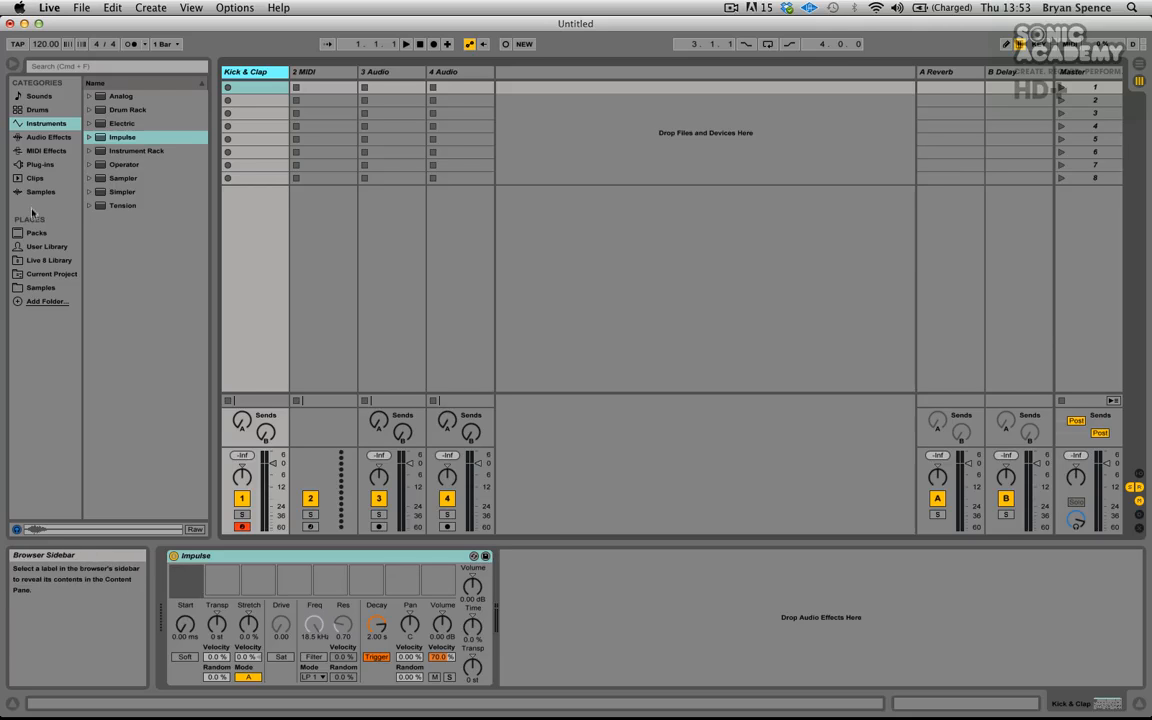
- Load the SA Beg - KICK sample into Impulse's first slot
click(39, 286)
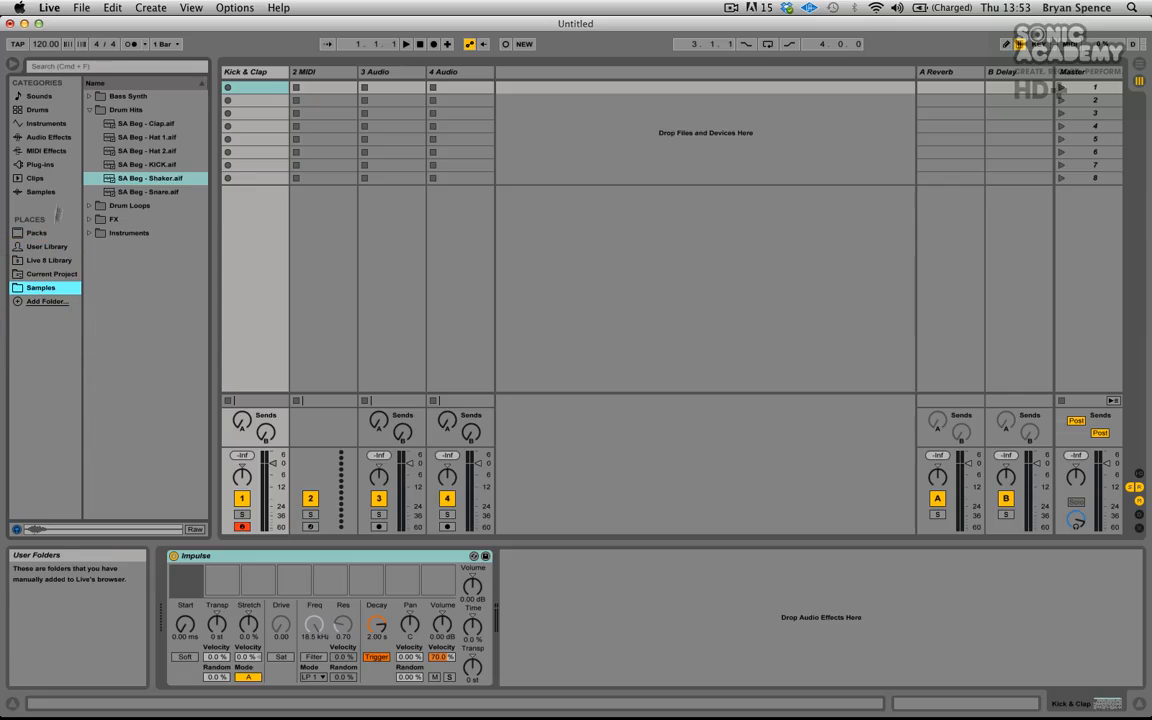
click(141, 112)
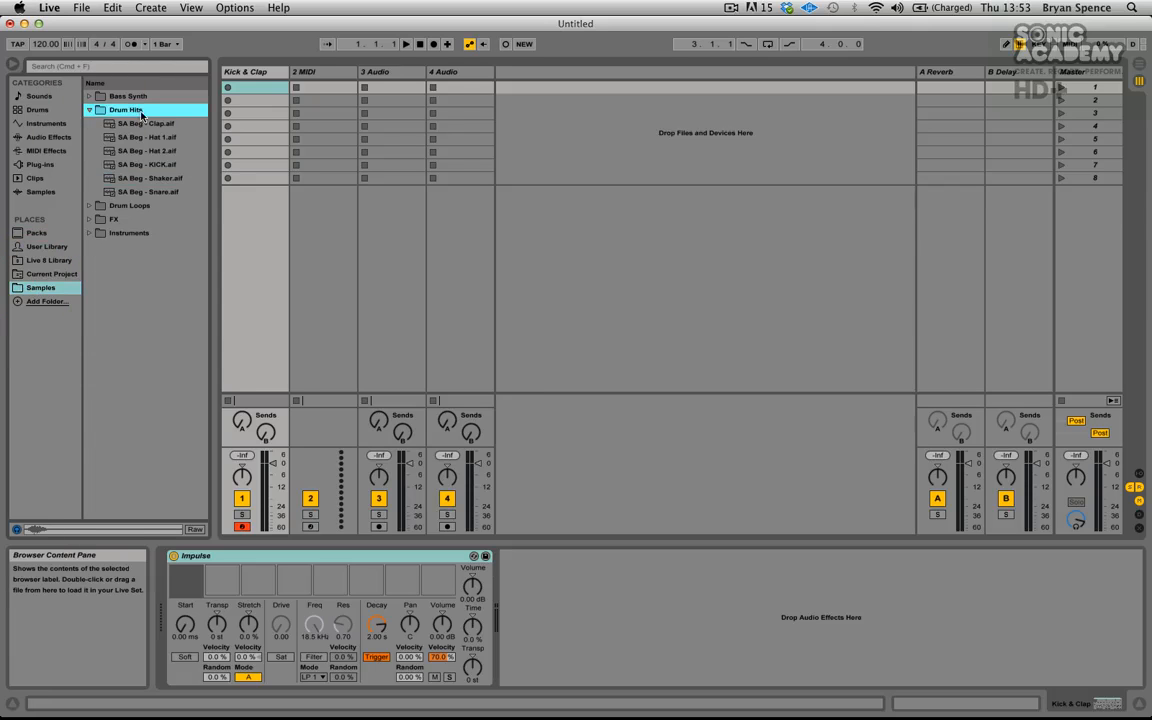
click(143, 166)
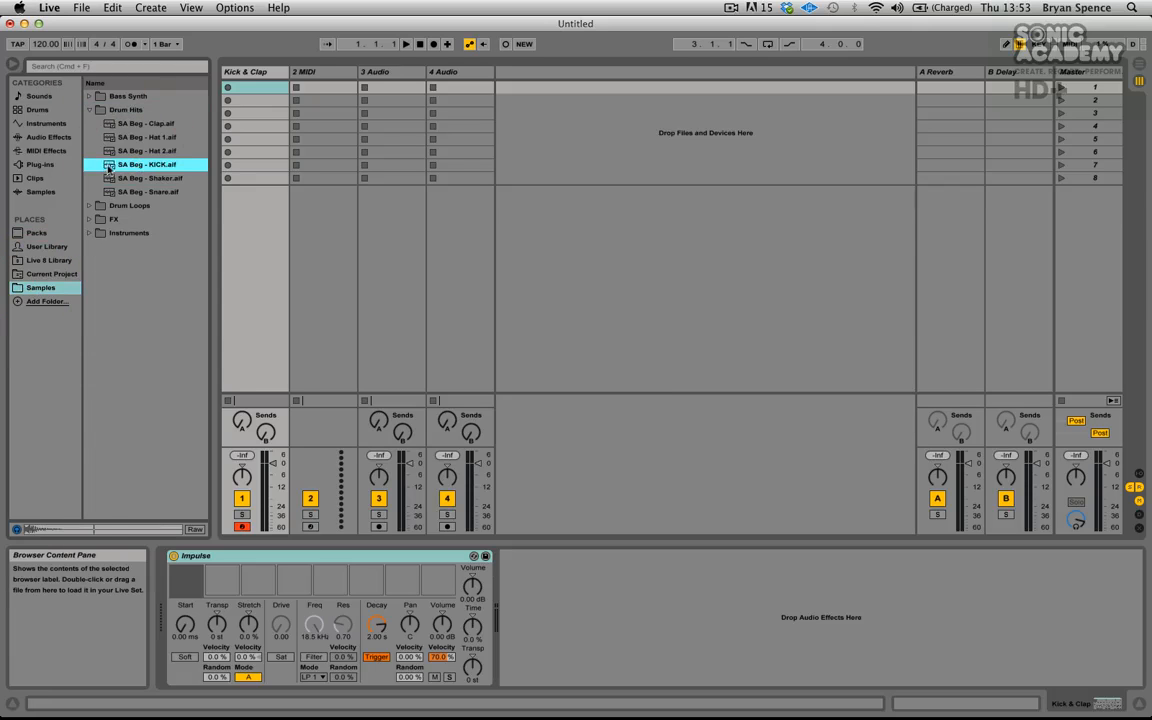
click(159, 294)
drag(181, 580, 184, 583)
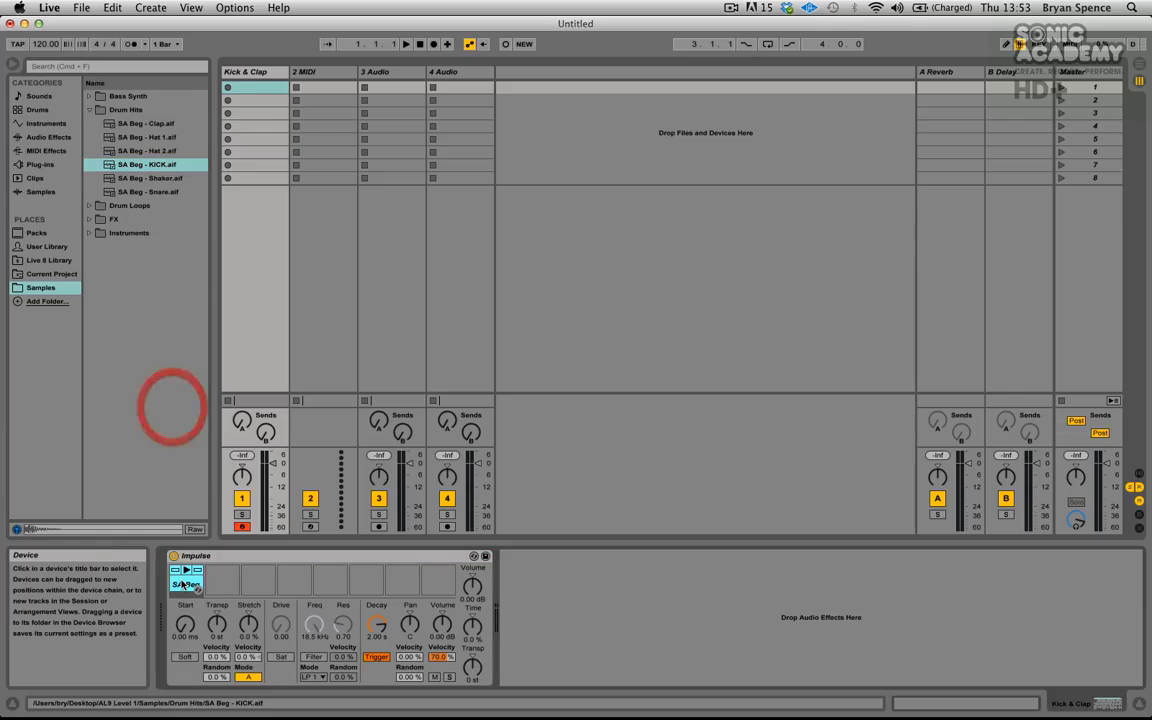
- Load the Clap and Snare samples into Impulse's second and third slots
click(104, 122)
click(166, 270)
drag(166, 270, 224, 584)
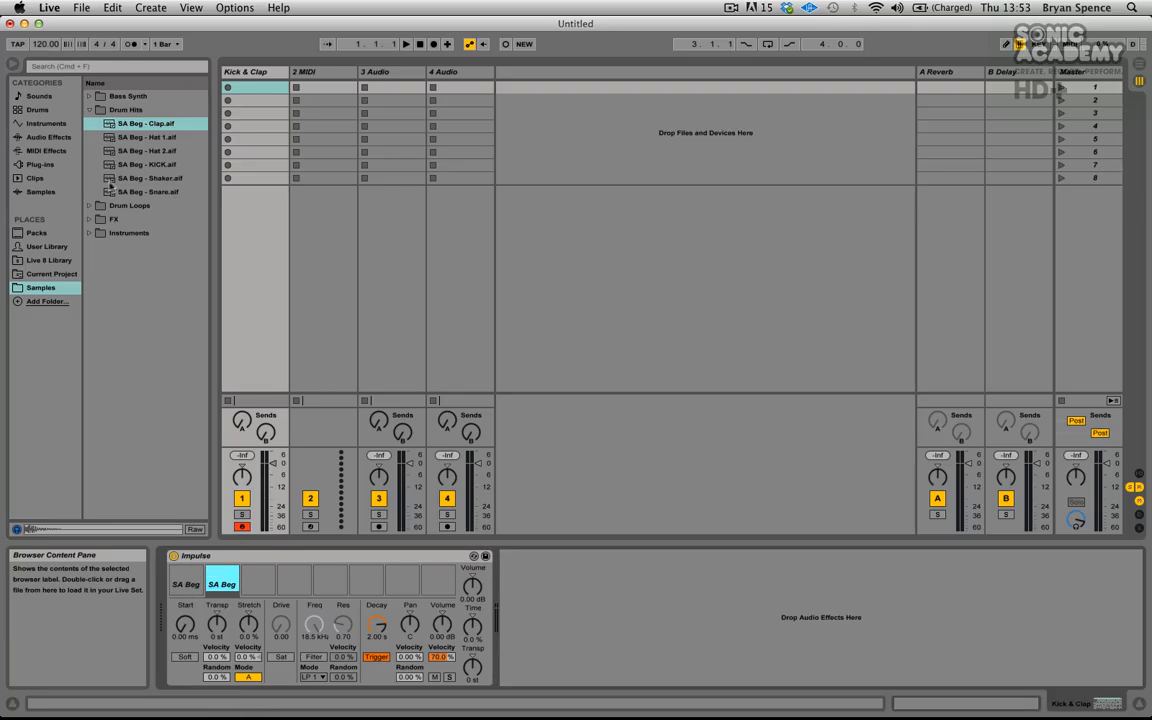
drag(113, 191, 258, 586)
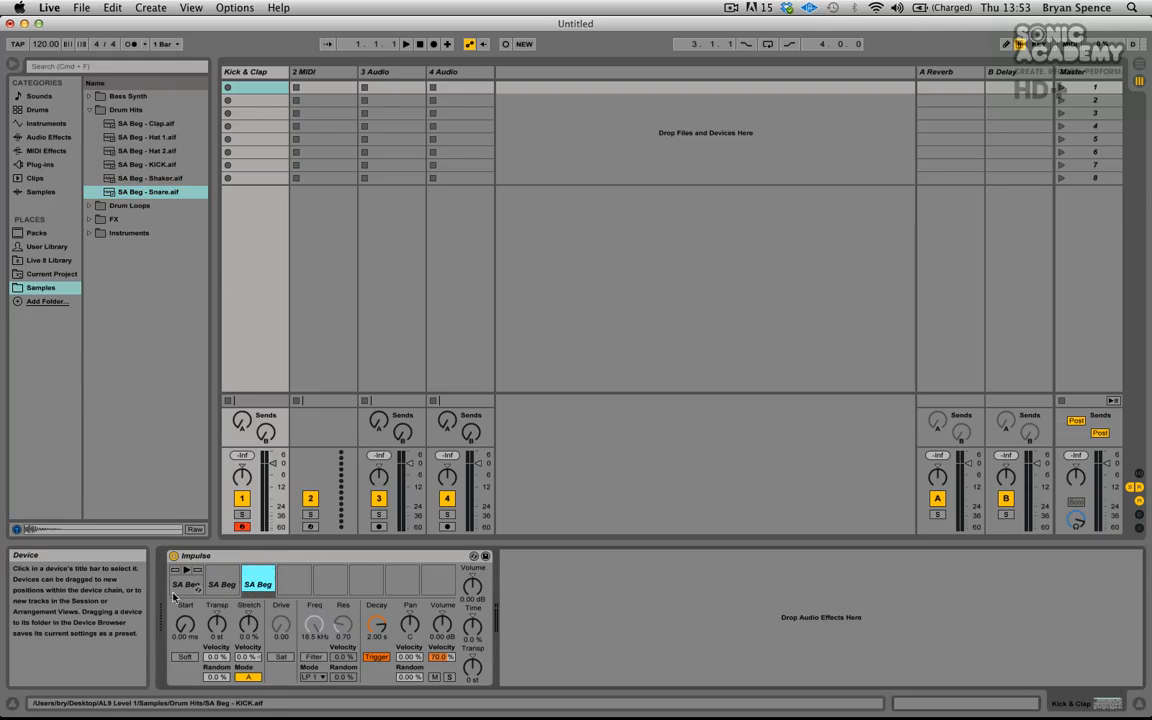
- Audition the kick, clap and snare slots in Impulse
click(186, 572)
click(223, 574)
click(248, 578)
click(186, 580)
click(215, 576)
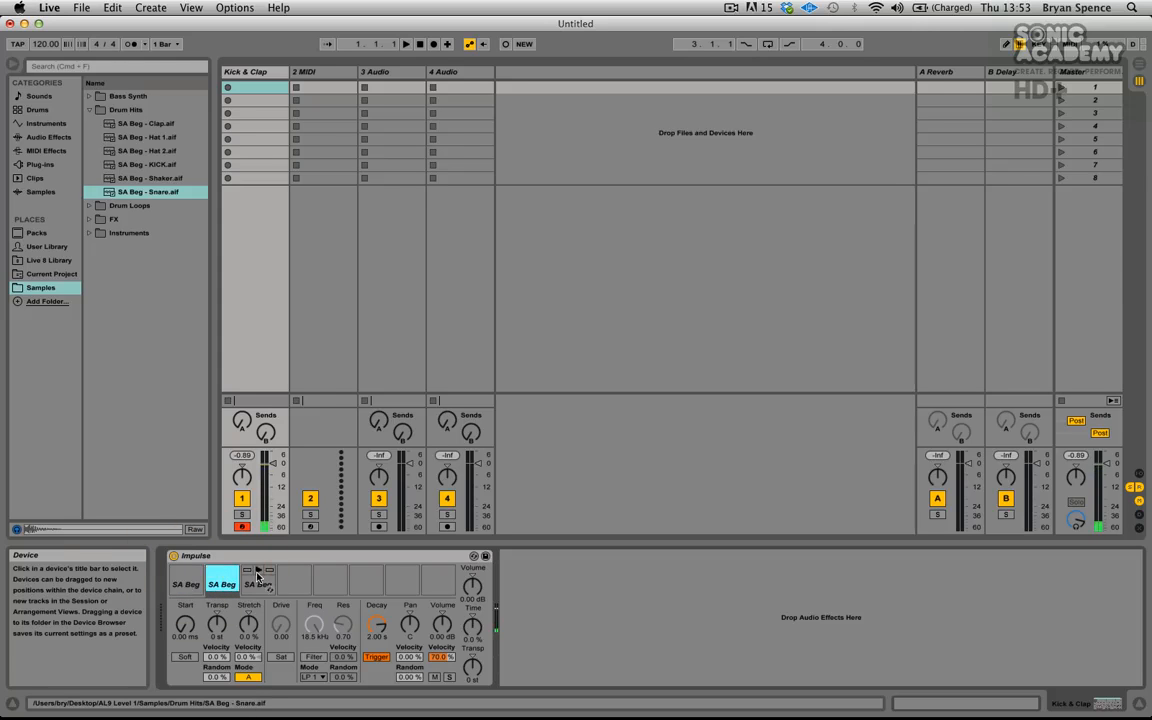
click(256, 580)
- Lower the Kick & Clap track volume to about -11.7 dB and audition the slots again
drag(272, 464, 272, 467)
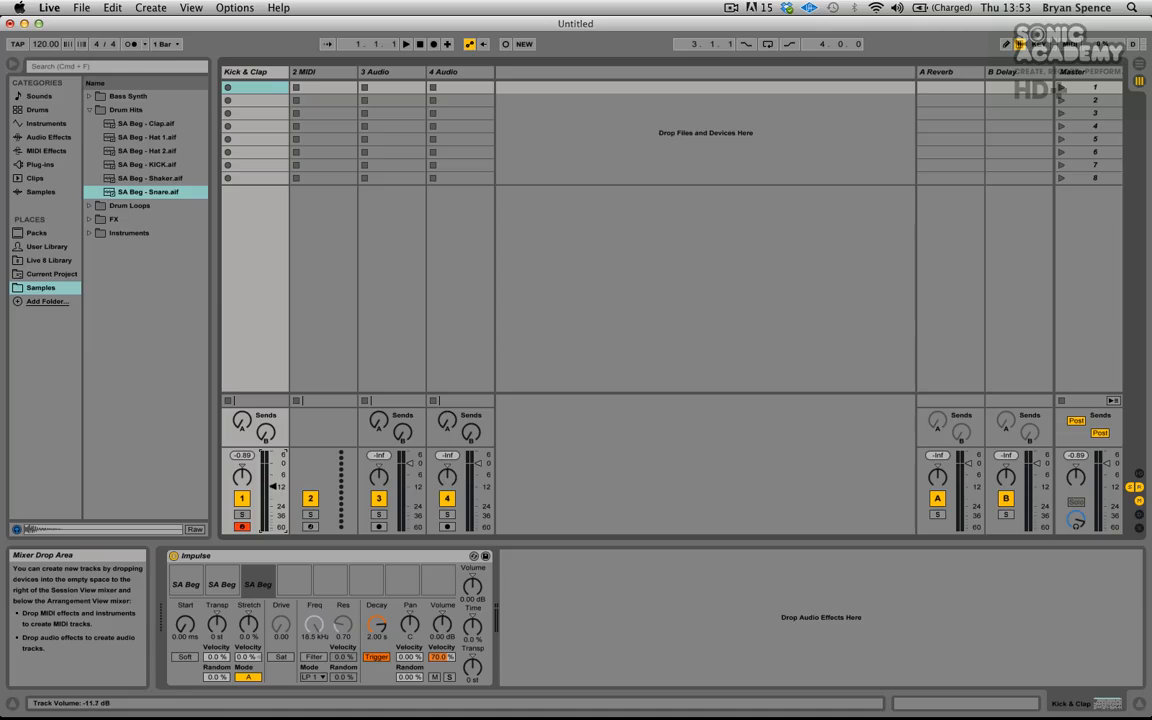
click(186, 582)
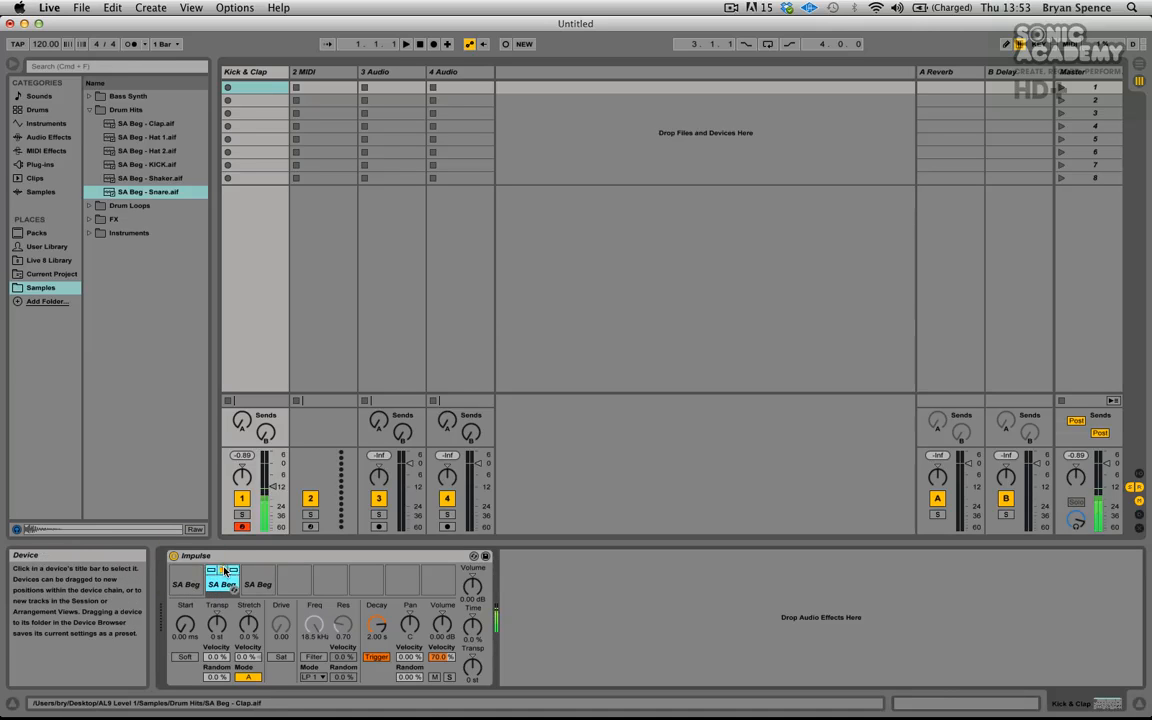
click(257, 580)
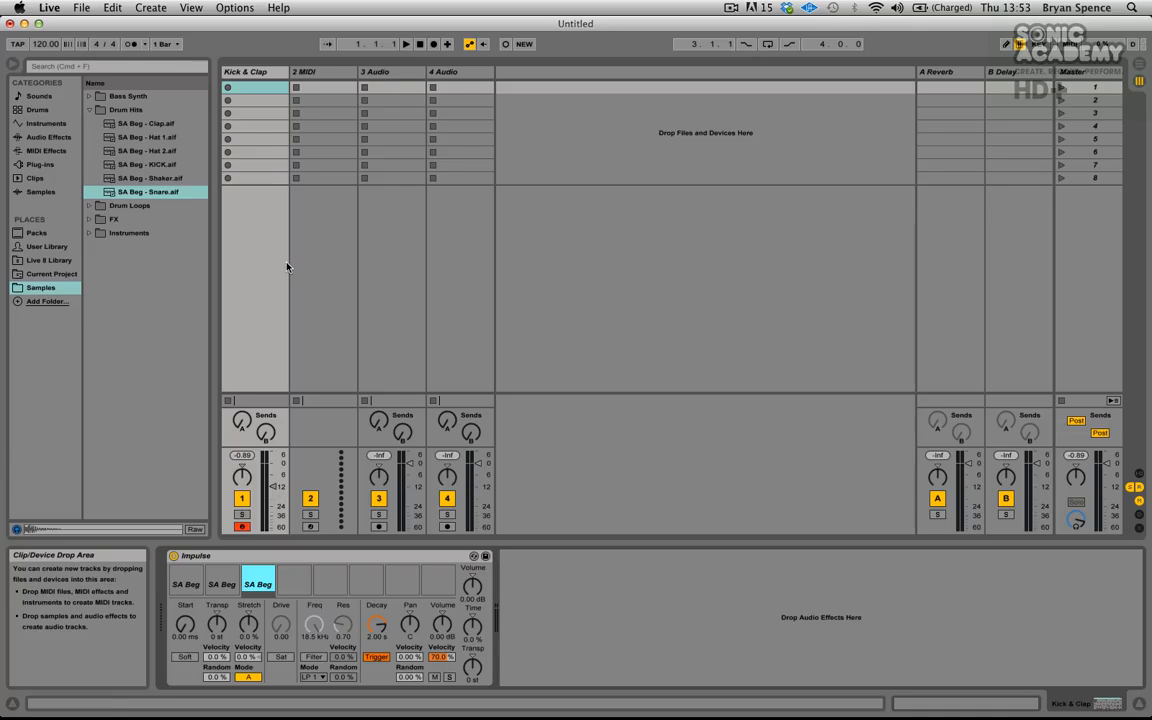
click(245, 88)
click(250, 72)
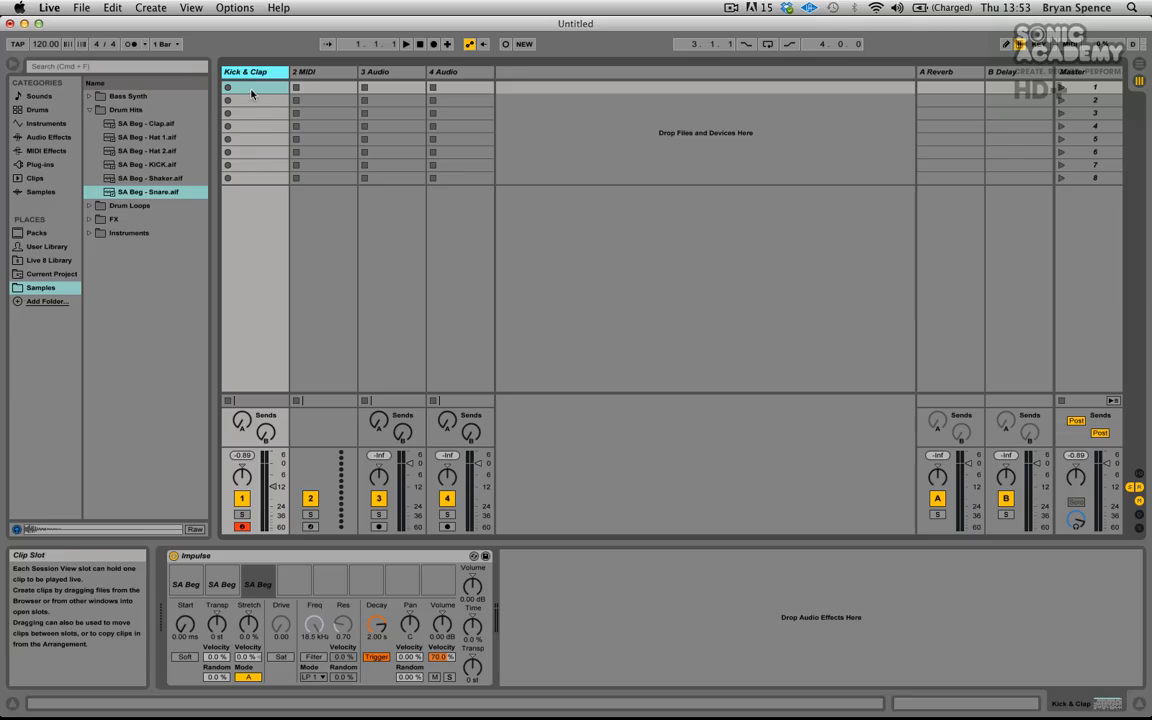
- Create an empty MIDI clip in the Kick & Clap track's first clip slot
click(251, 92)
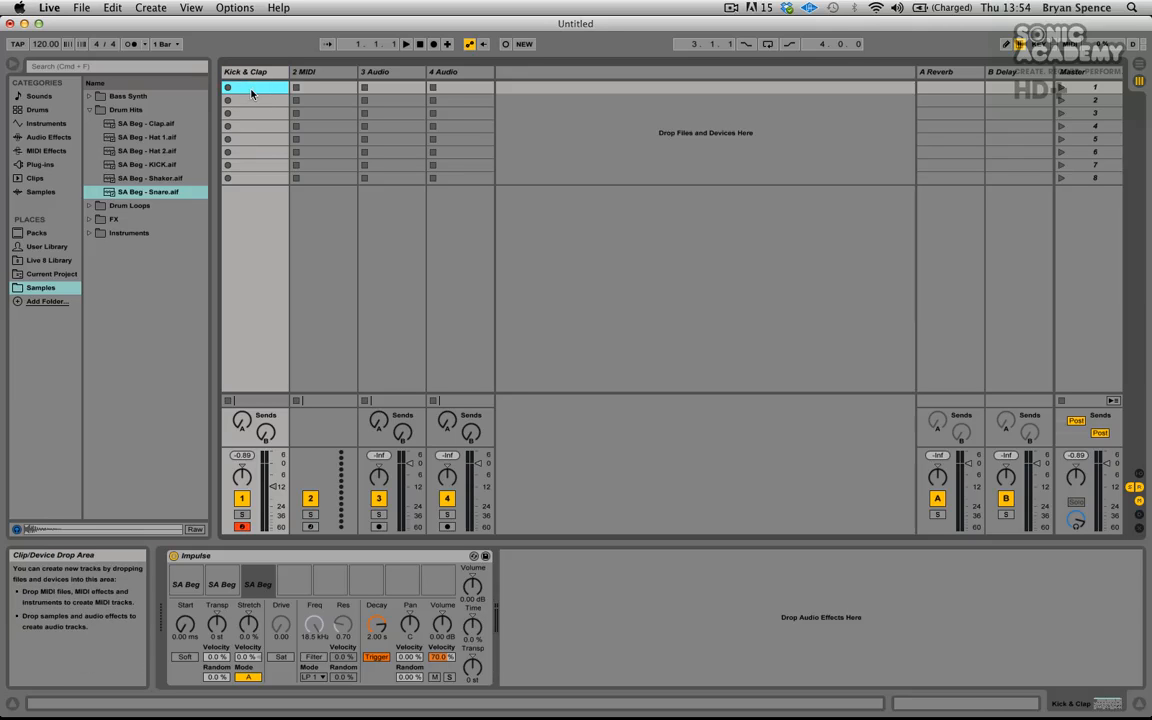
double_click(251, 92)
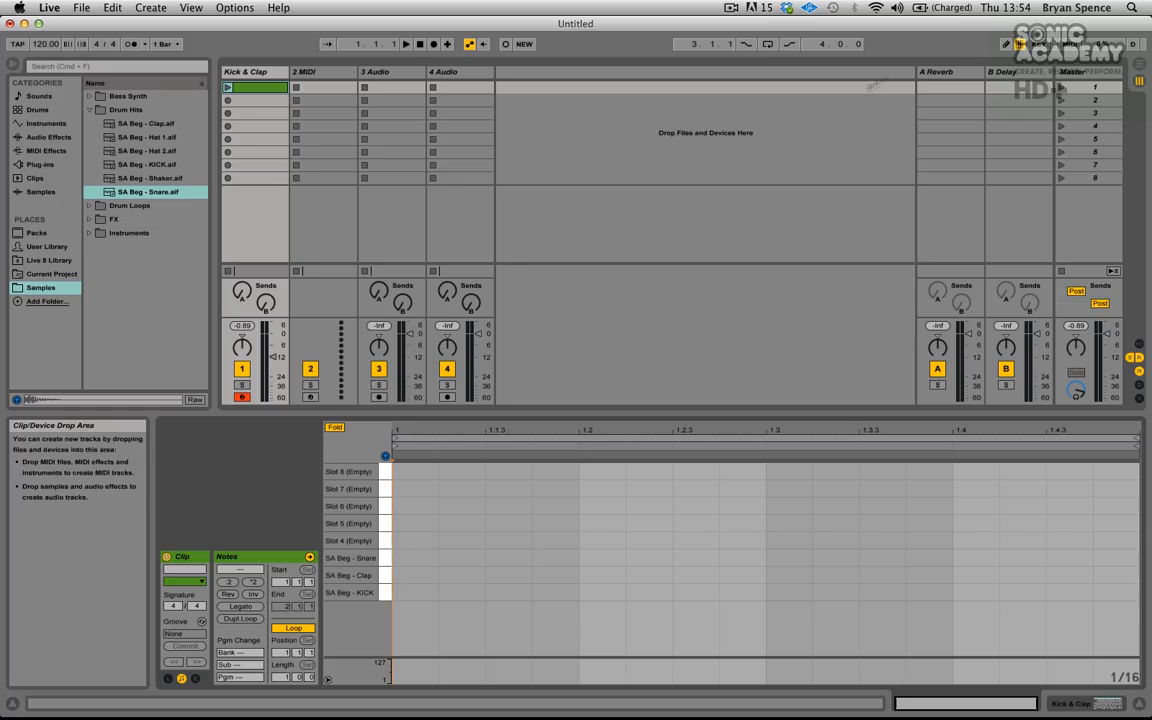
- Enable Draw mode and MIDI editor preview, and audition the snare, clap and kick keys in the piano roll
click(1007, 46)
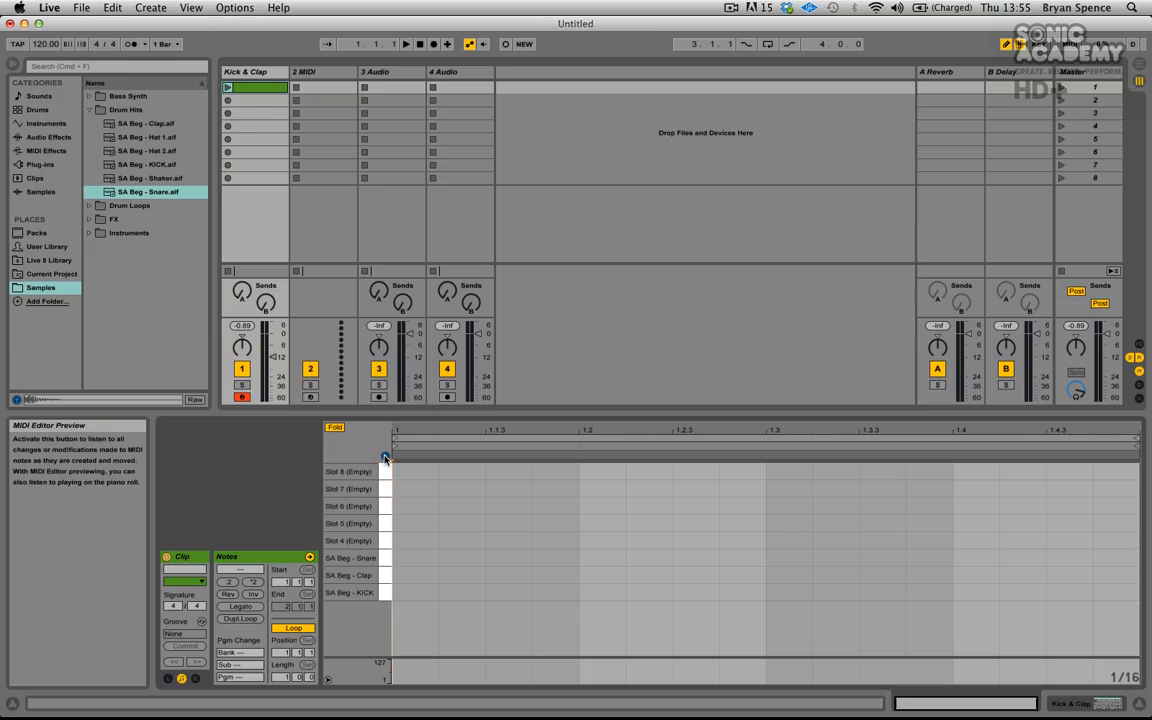
click(385, 457)
click(384, 556)
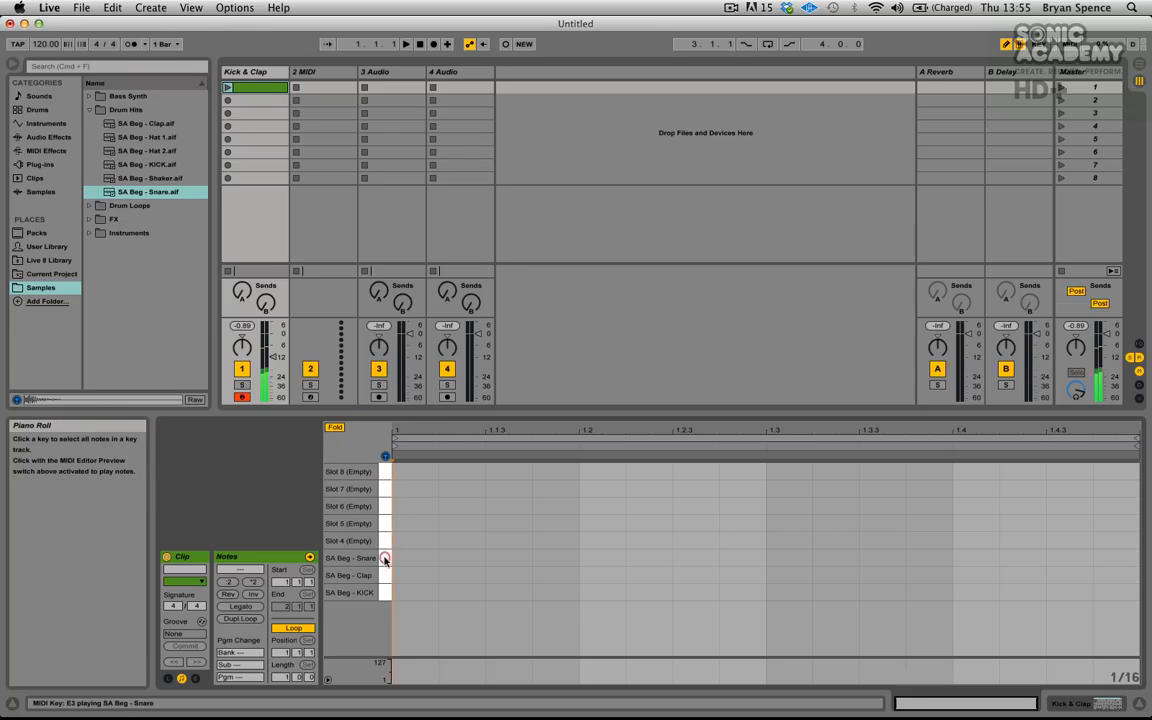
click(384, 575)
click(384, 592)
click(384, 586)
click(663, 430)
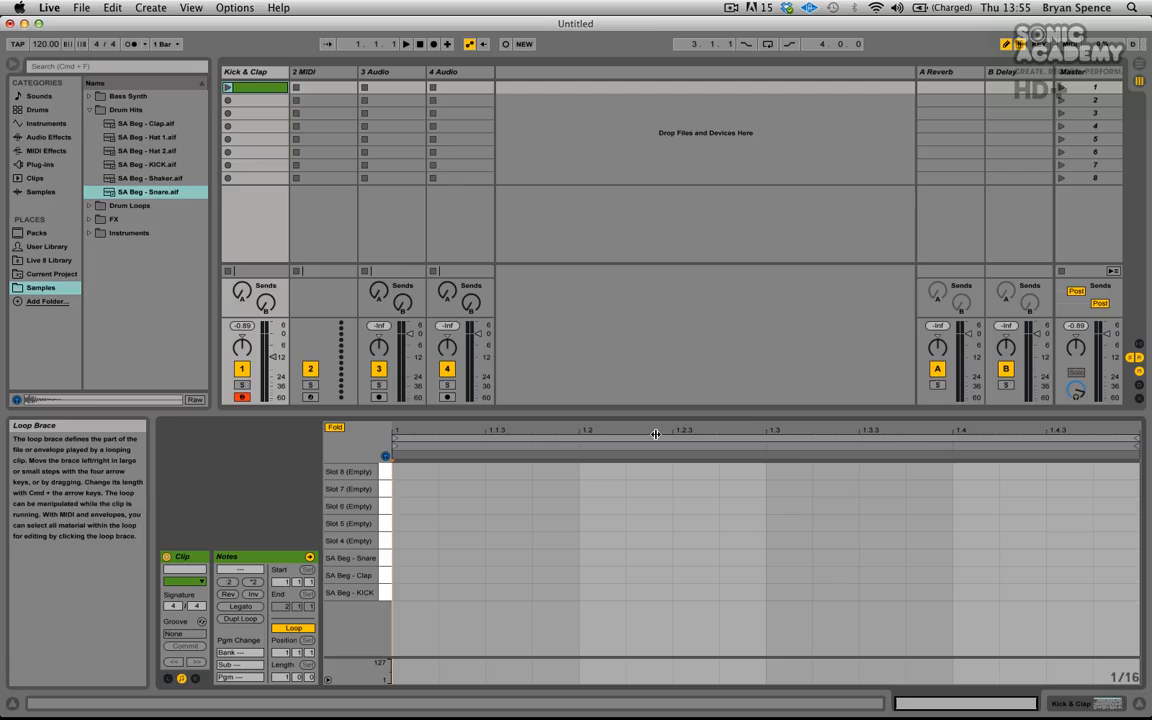
click(1138, 64)
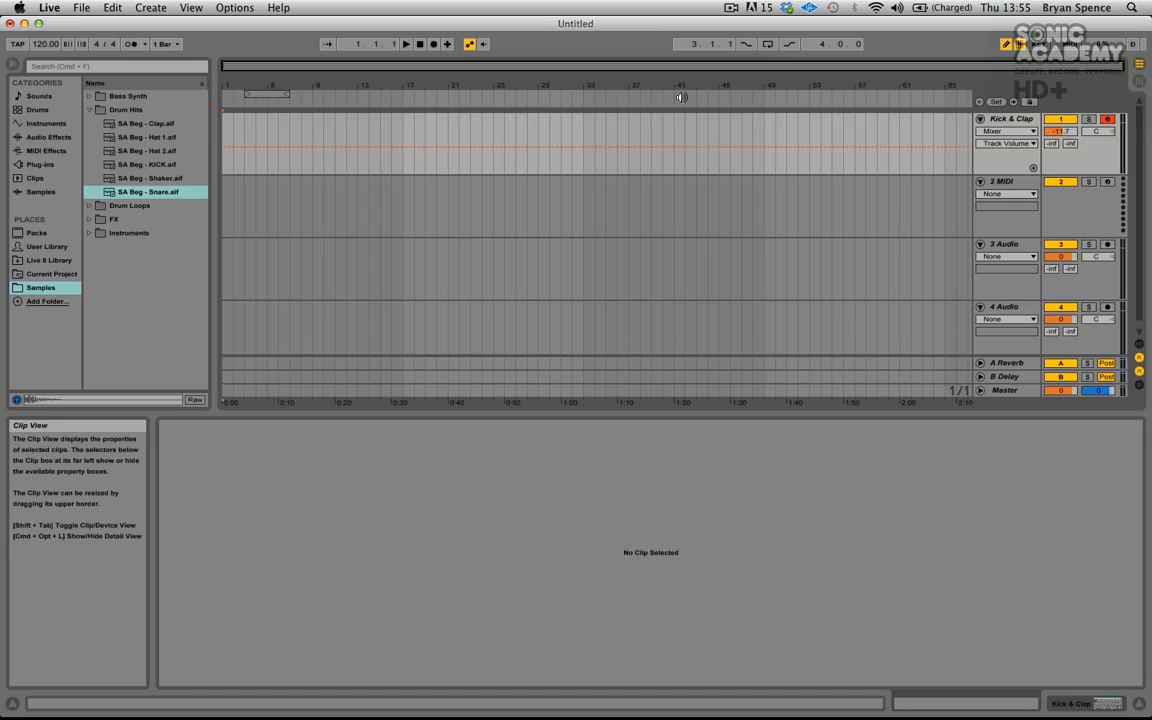
drag(637, 86, 637, 92)
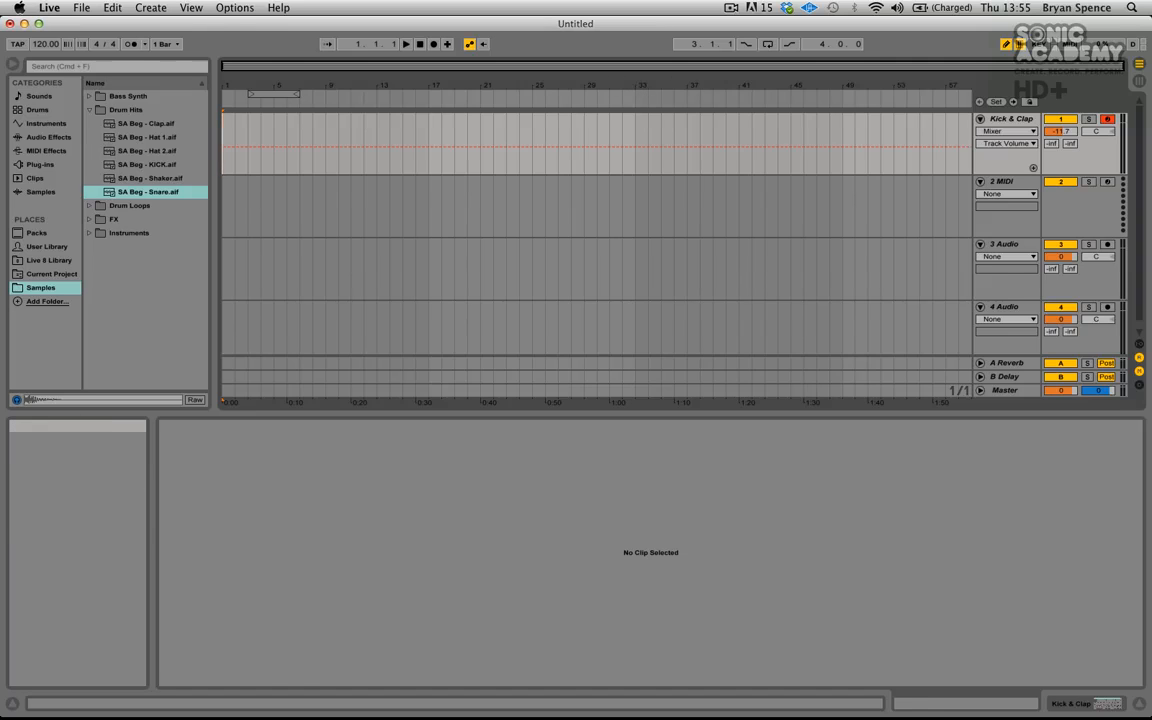
click(1138, 79)
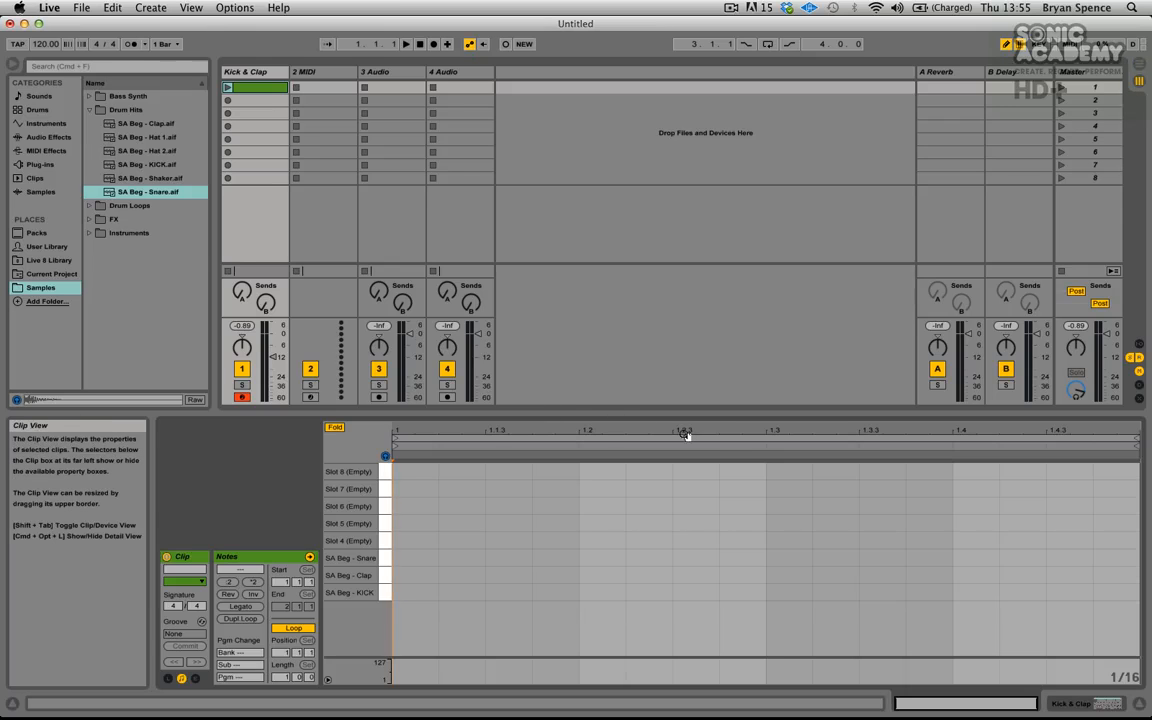
mouse_move(718, 430)
mouse_down()
mouse_move(720, 470)
mouse_move(714, 450)
mouse_up()
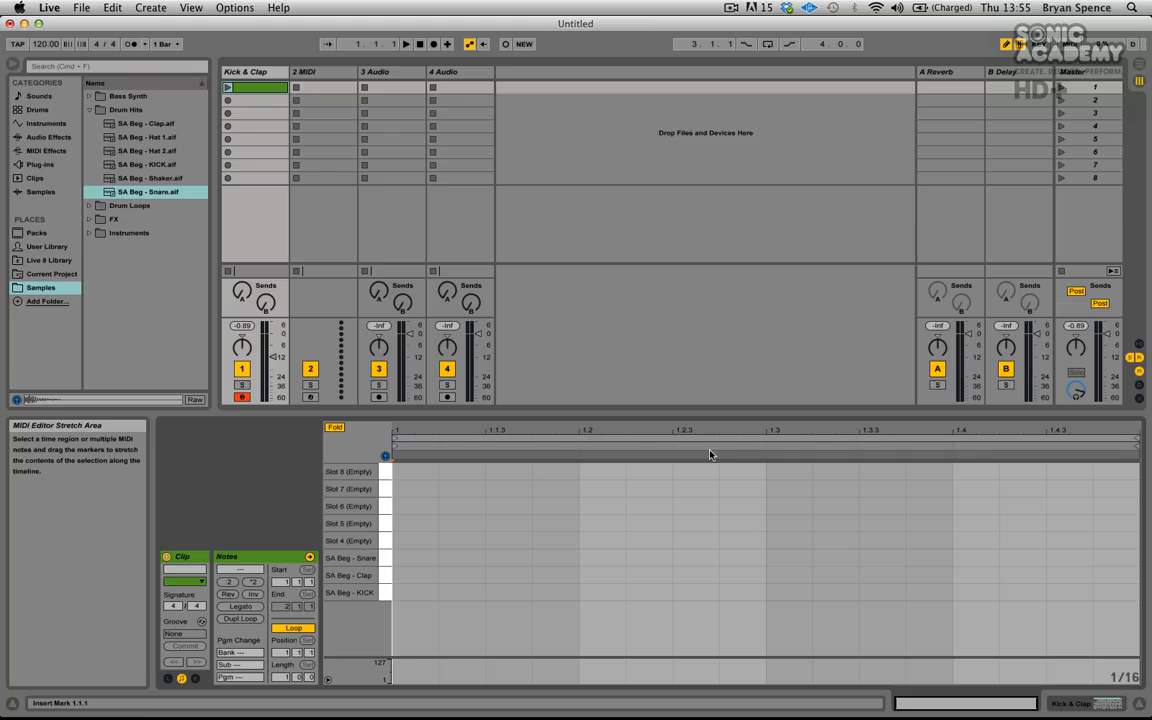
- Draw kick notes on each of the four beats of the one-bar clip
click(402, 592)
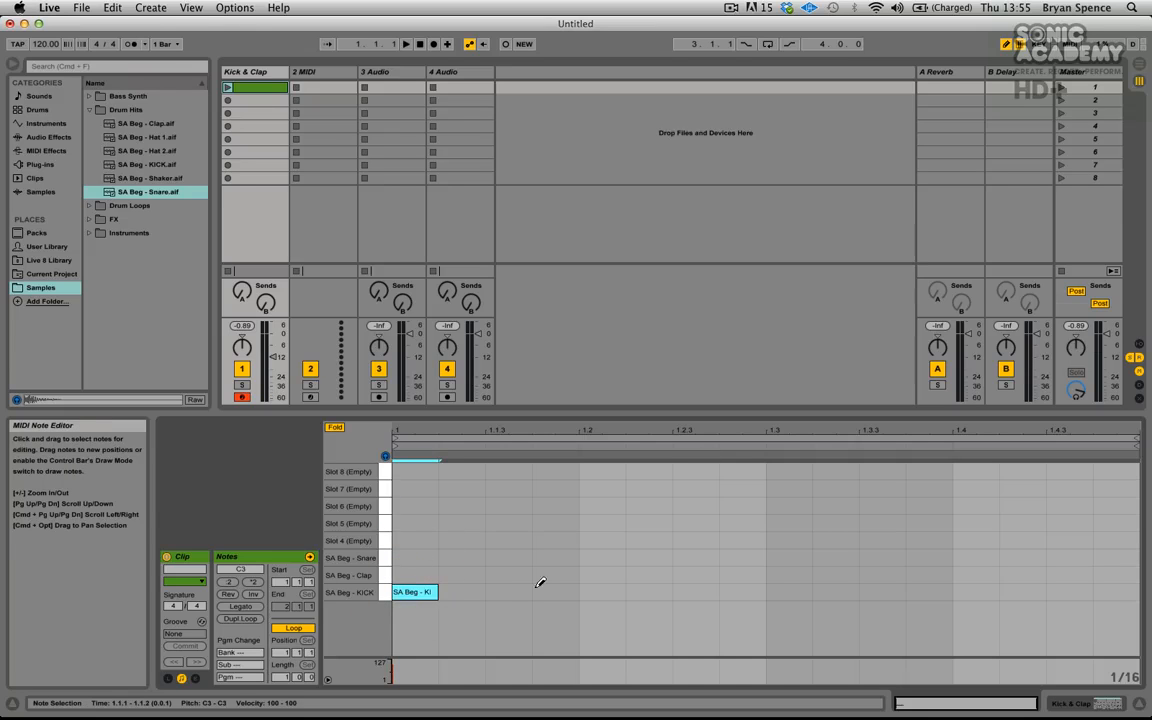
click(592, 592)
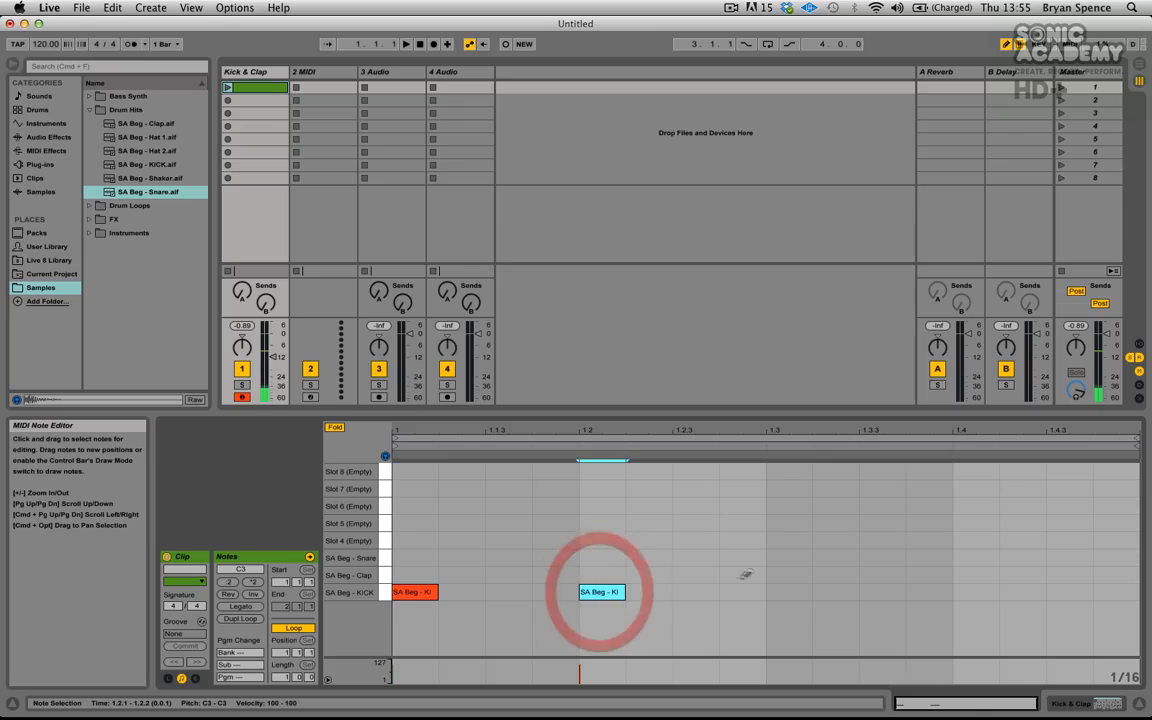
click(780, 592)
click(972, 592)
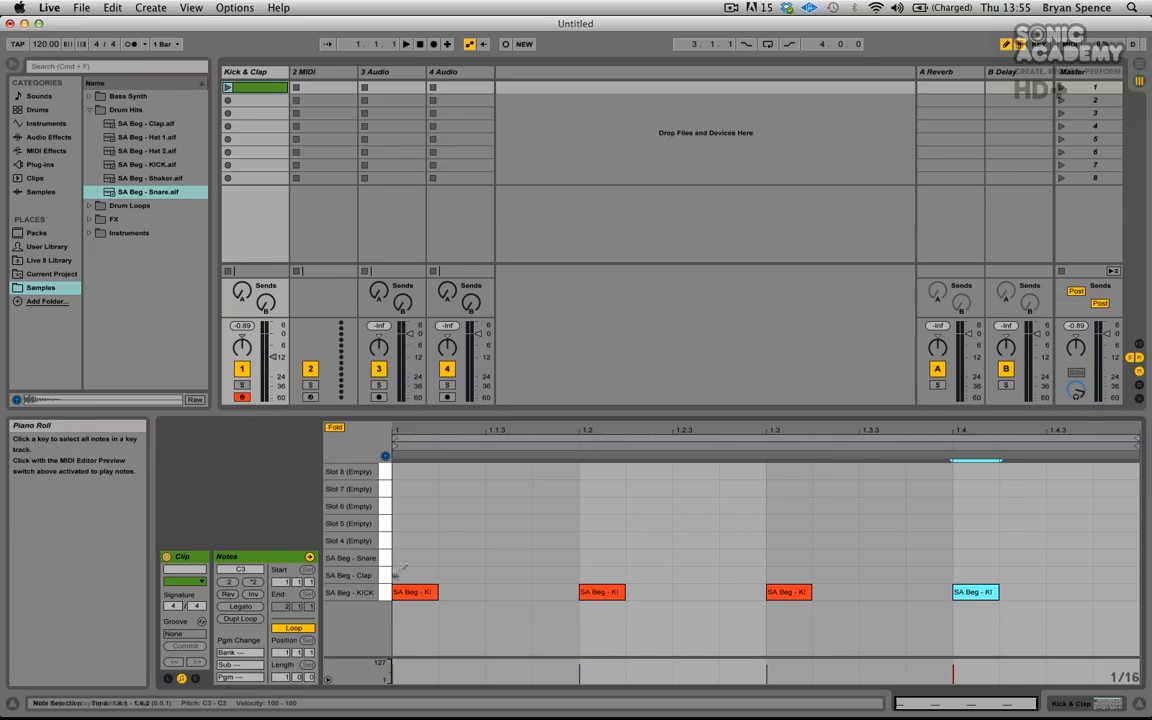
- Draw clap and snare notes on beats 2 and 4 of the clip
click(602, 575)
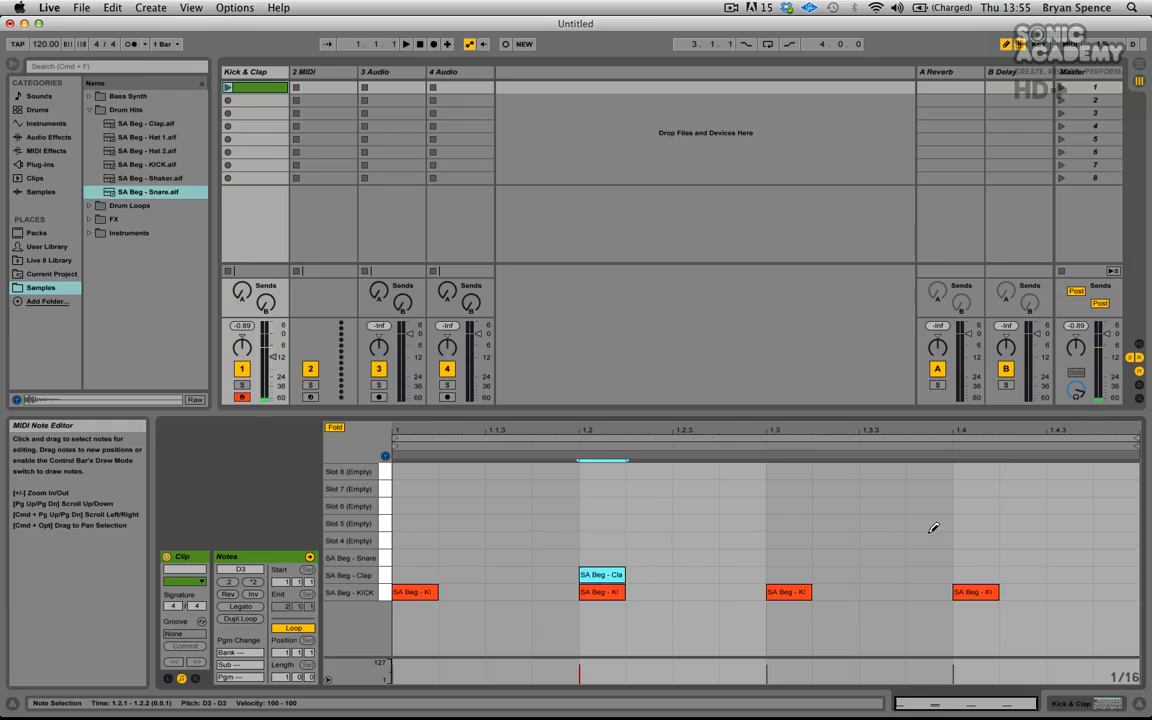
click(976, 575)
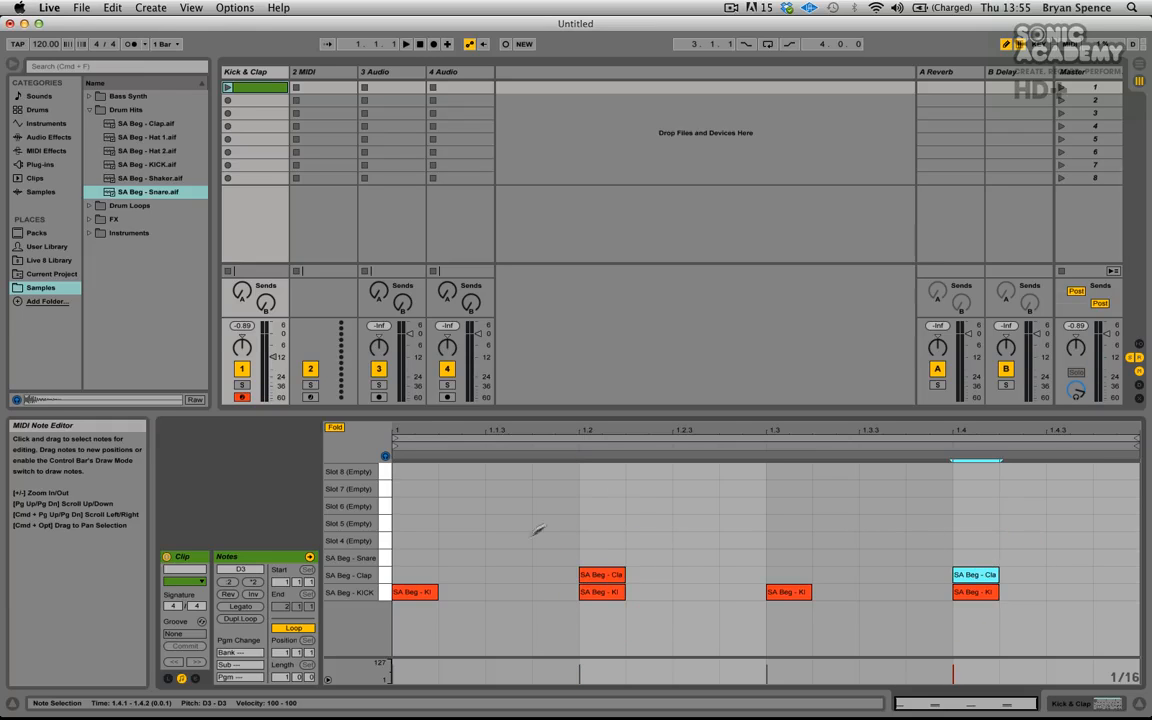
click(602, 557)
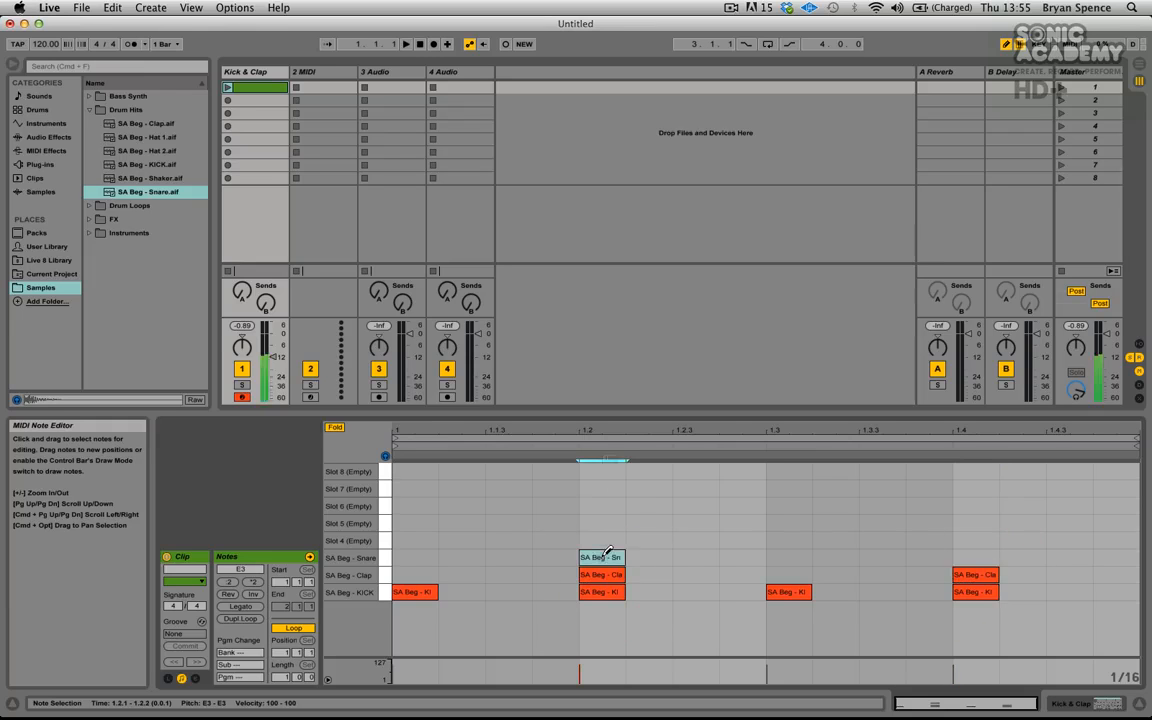
click(974, 557)
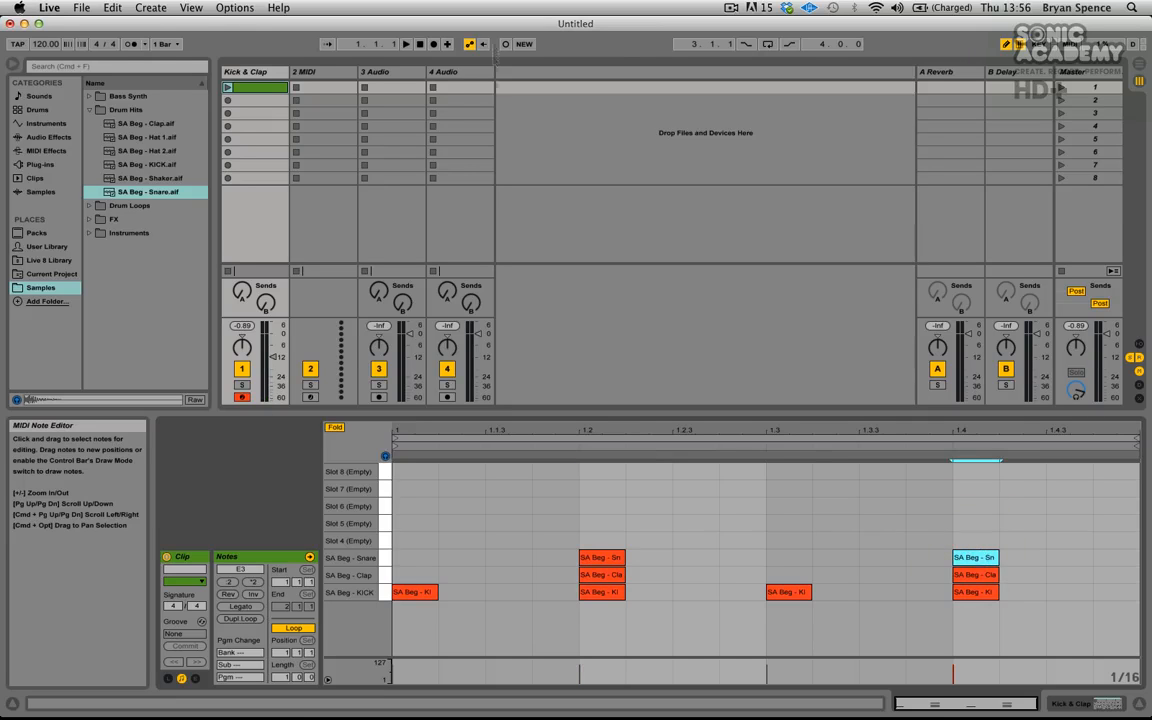
- Turn off Draw mode and launch the MIDI clip
click(1007, 44)
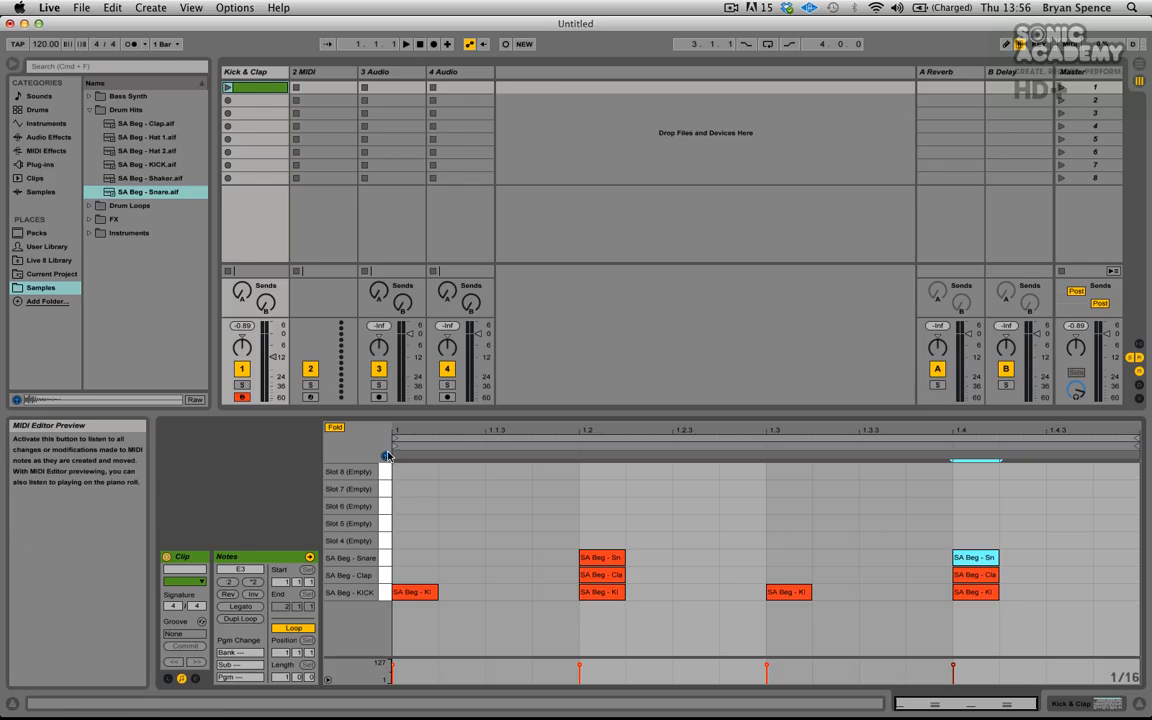
click(228, 88)
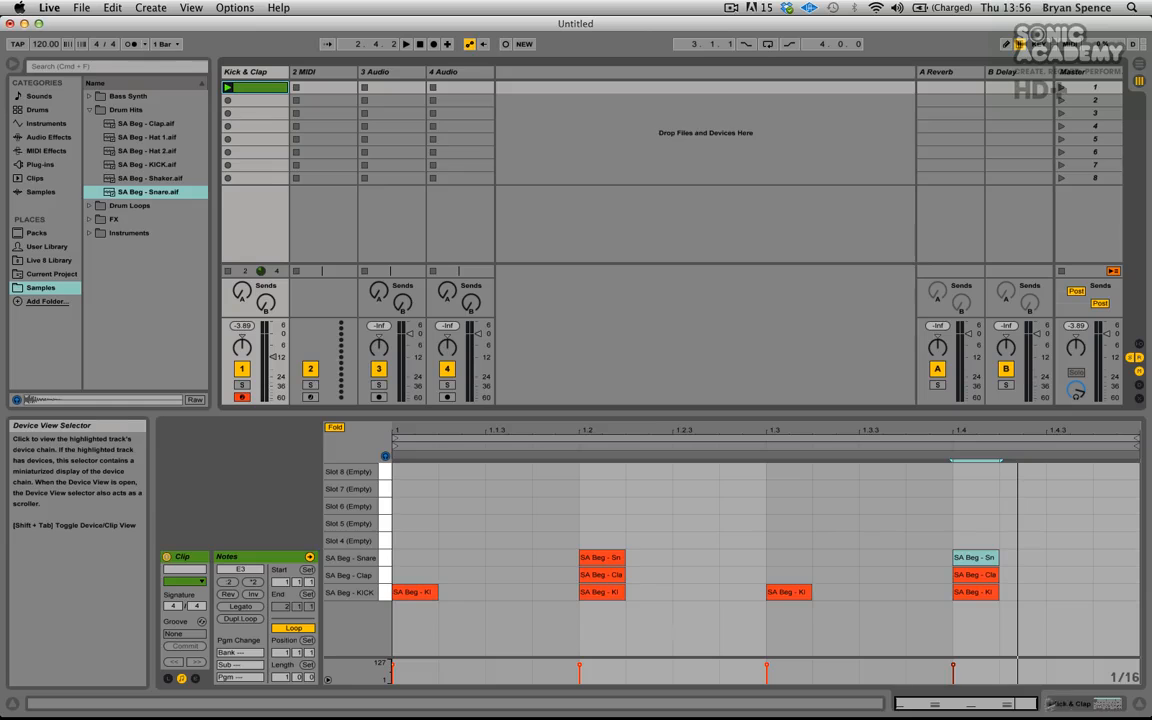
- Switch the detail view back to the Impulse device
click(1074, 703)
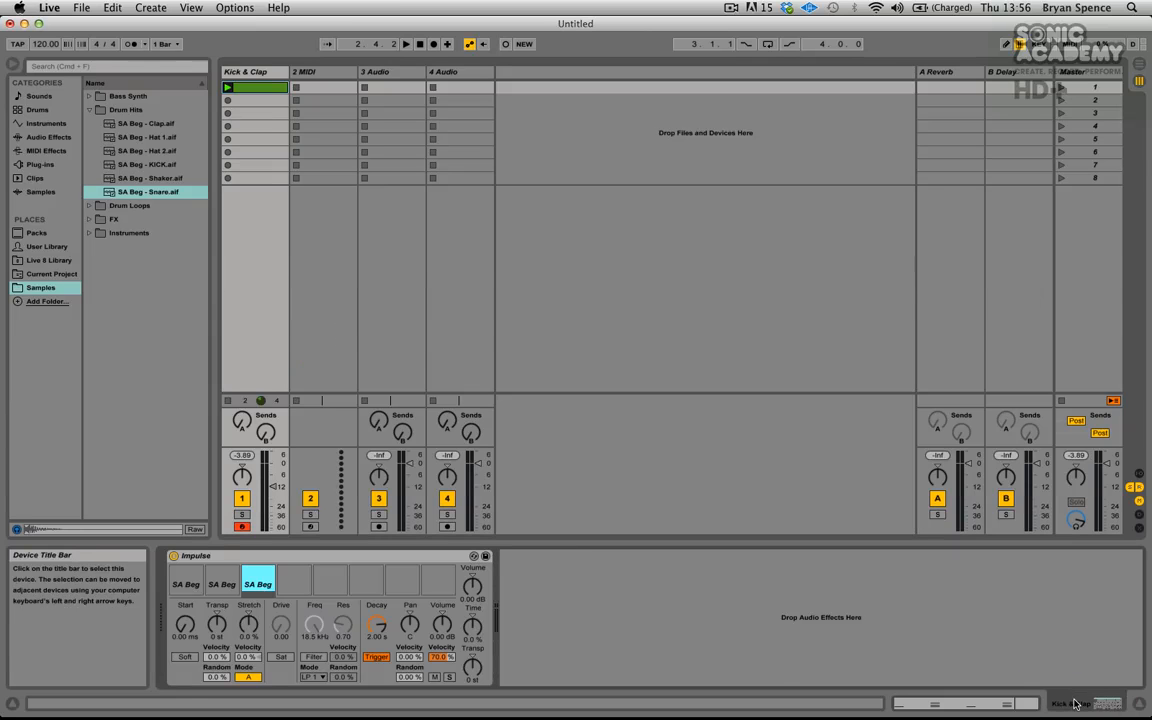
click(1076, 702)
click(1078, 701)
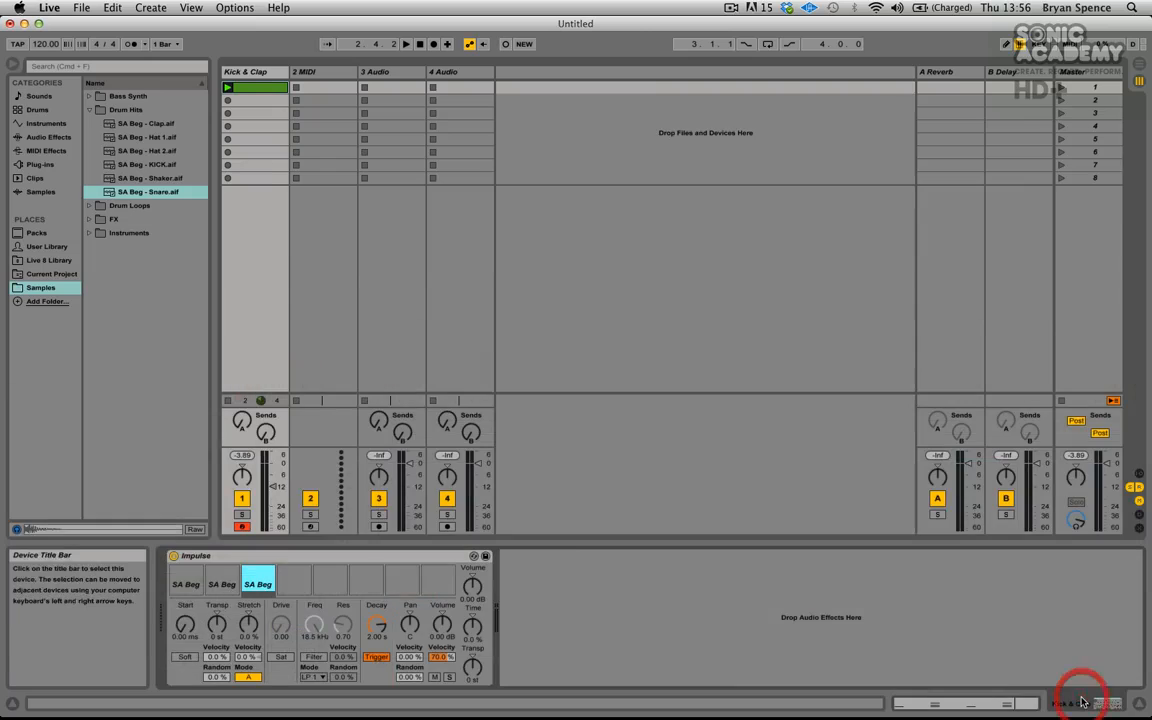
click(1080, 704)
click(1082, 707)
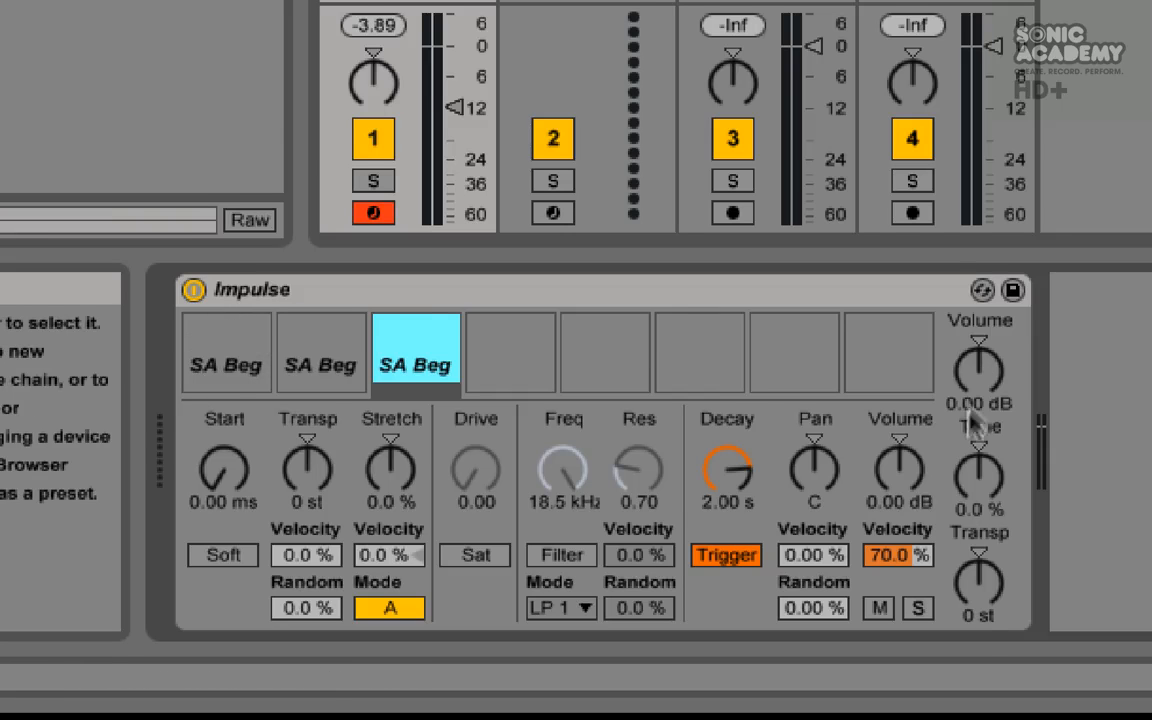
- Try adjusting Impulse's volume and reset the selected slot's volume to its default
drag(985, 379, 983, 350)
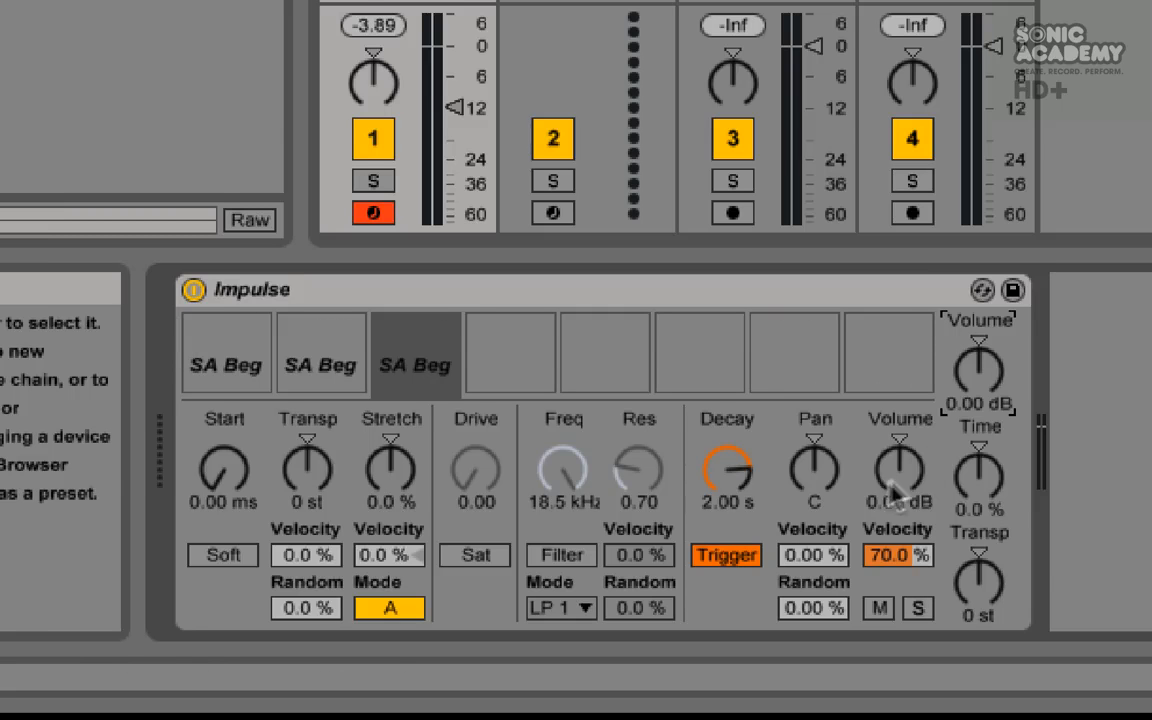
mouse_move(903, 472)
mouse_down()
mouse_move(903, 505)
mouse_move(903, 465)
mouse_up()
key(Delete)
- Select the kick slot in Impulse and solo it
click(197, 372)
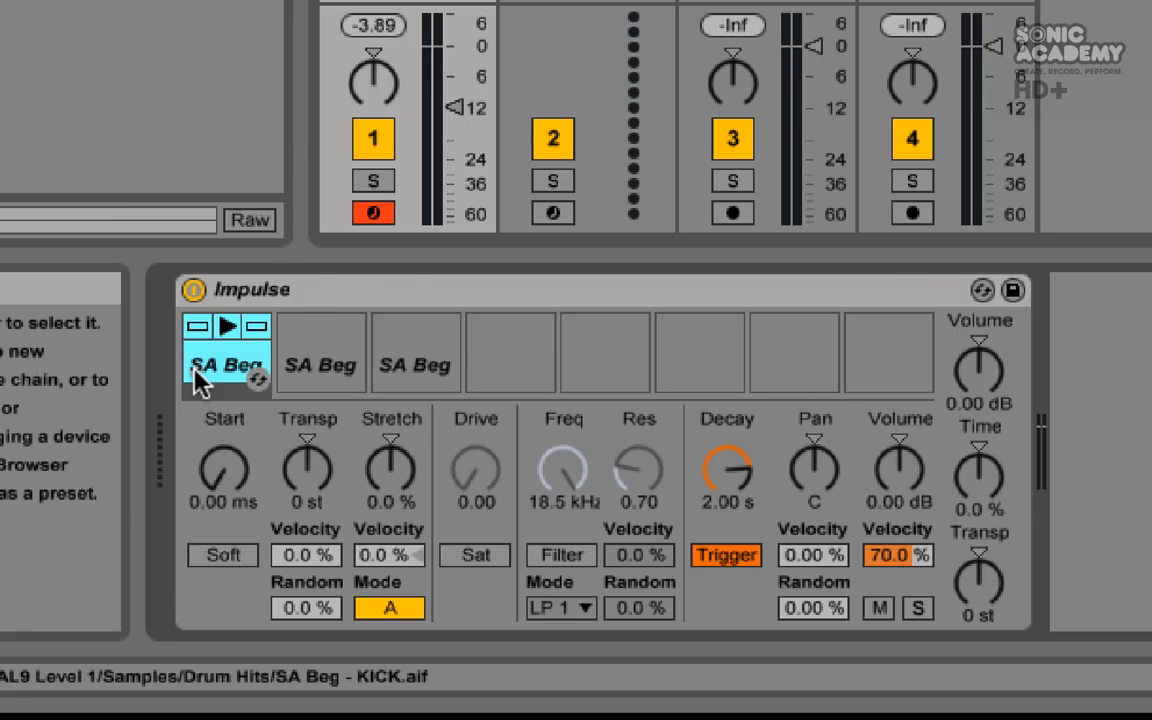
click(257, 326)
mouse_move(255, 342)
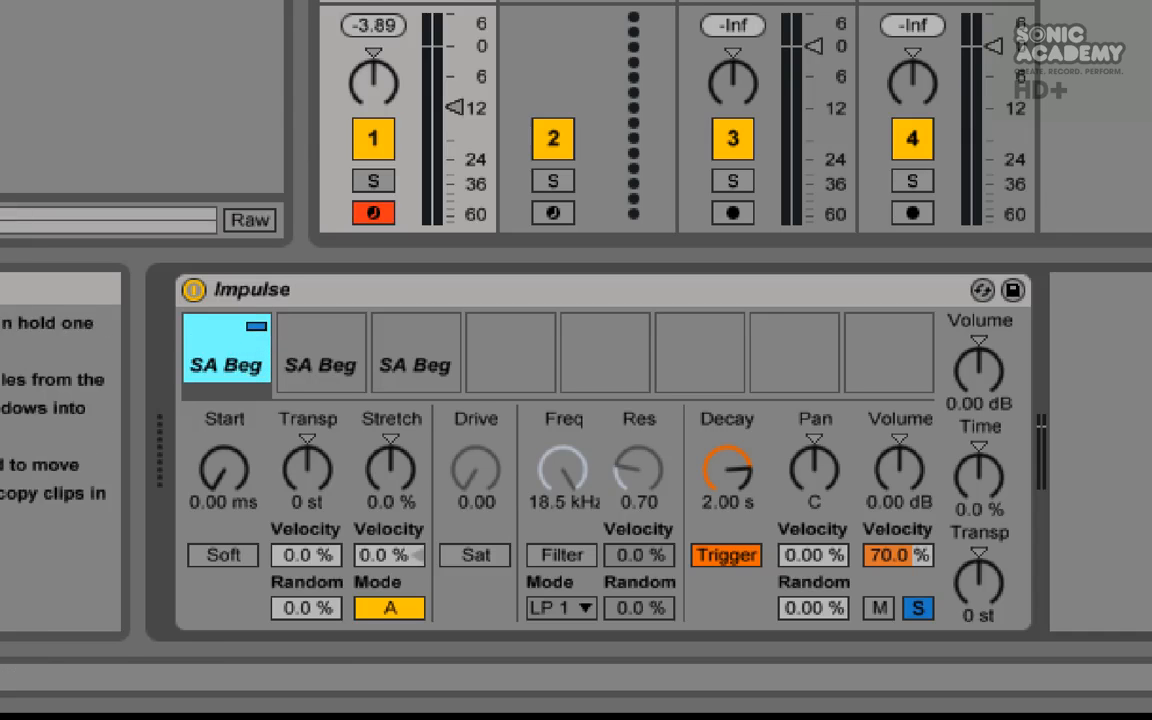
click(335, 2)
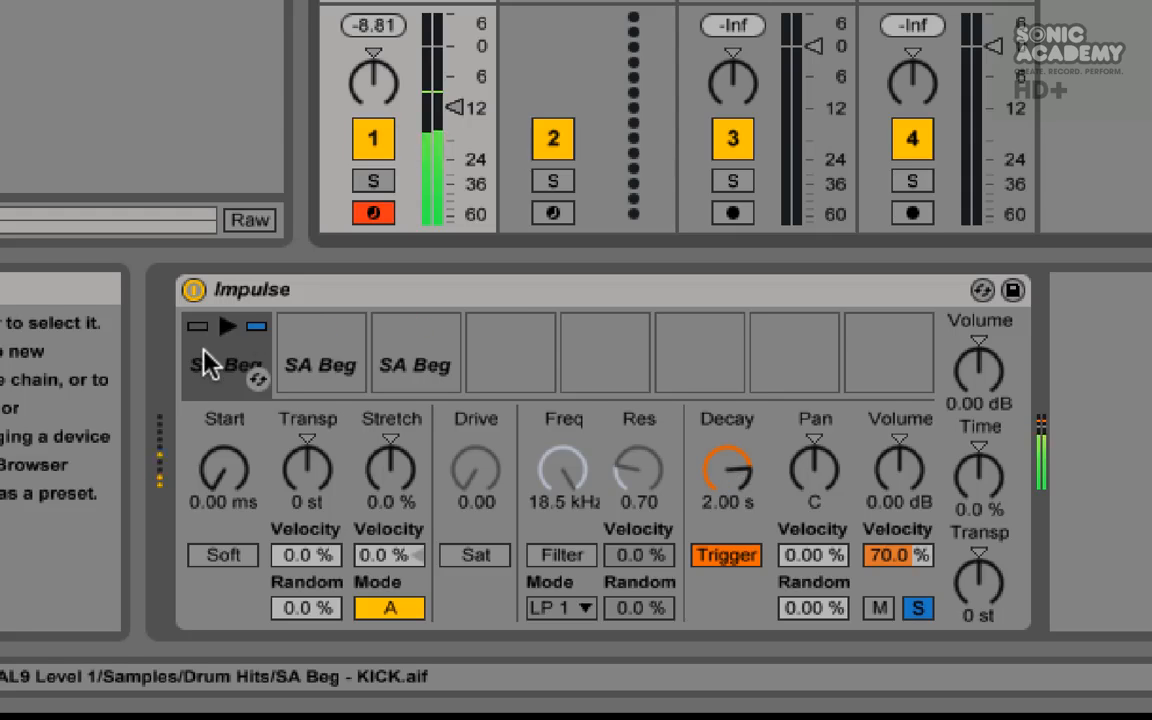
- Set the kick slot's decay to 10.0 s
click(731, 468)
mouse_move(731, 468)
mouse_down()
mouse_move(731, 418)
mouse_move(731, 482)
mouse_up()
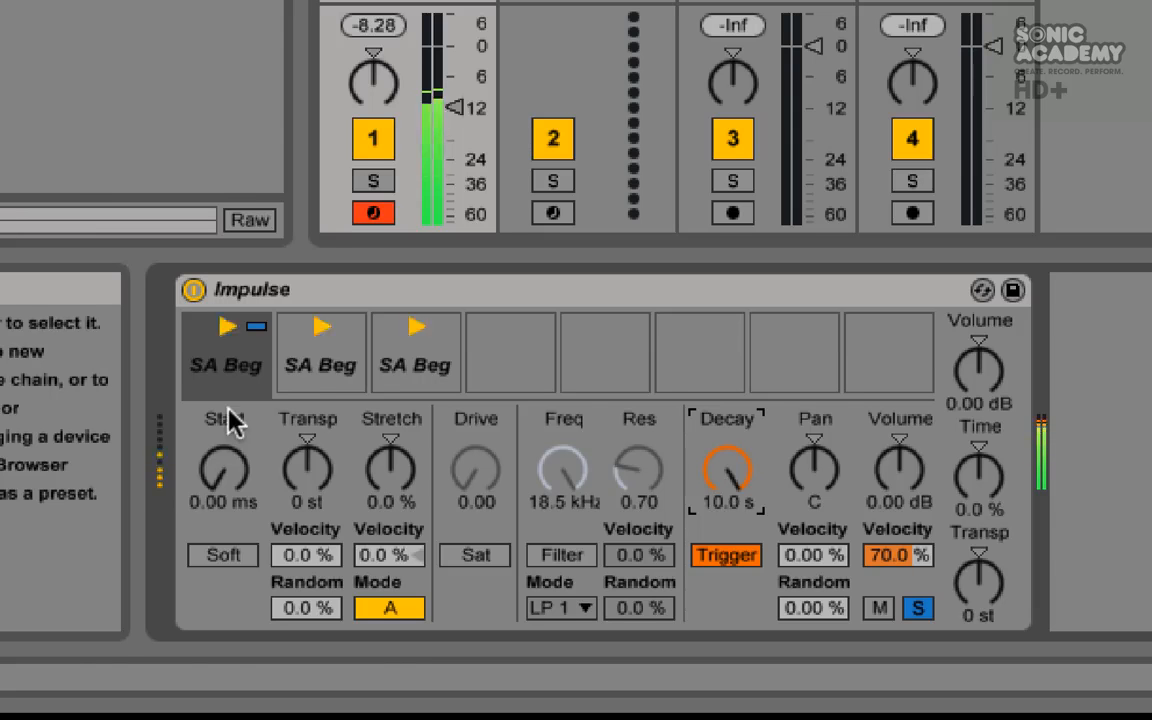
mouse_move(267, 367)
- Unsolo the kick slot and mute the snare slot
click(257, 328)
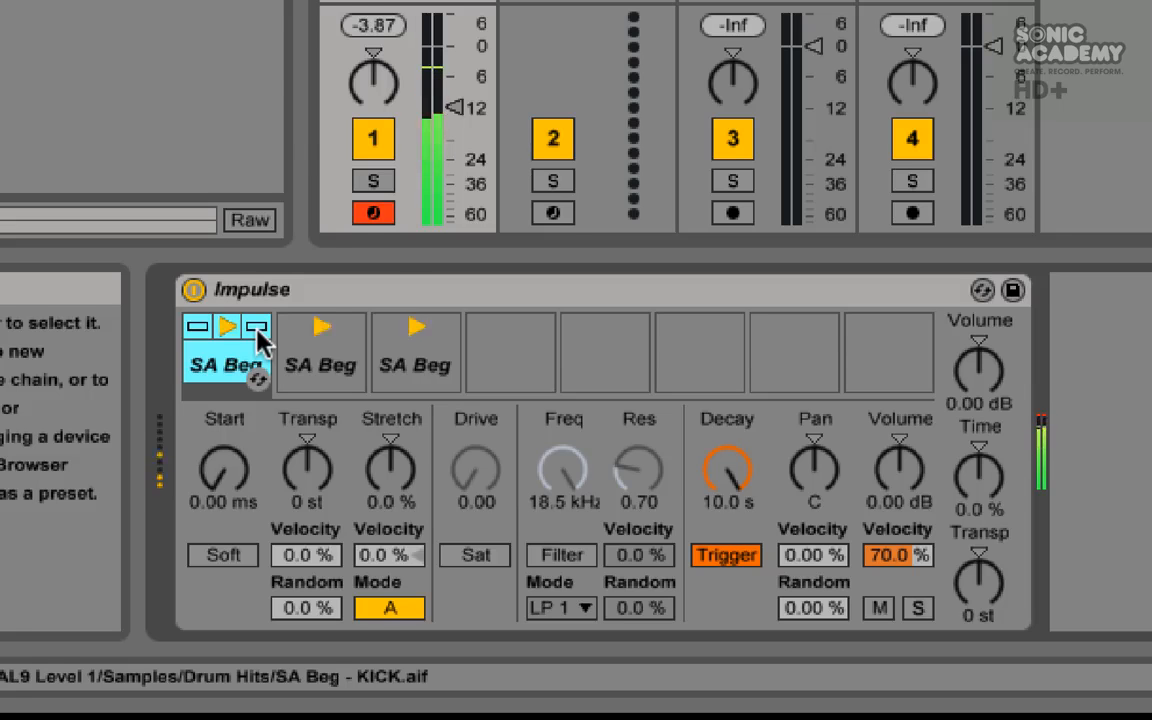
click(388, 328)
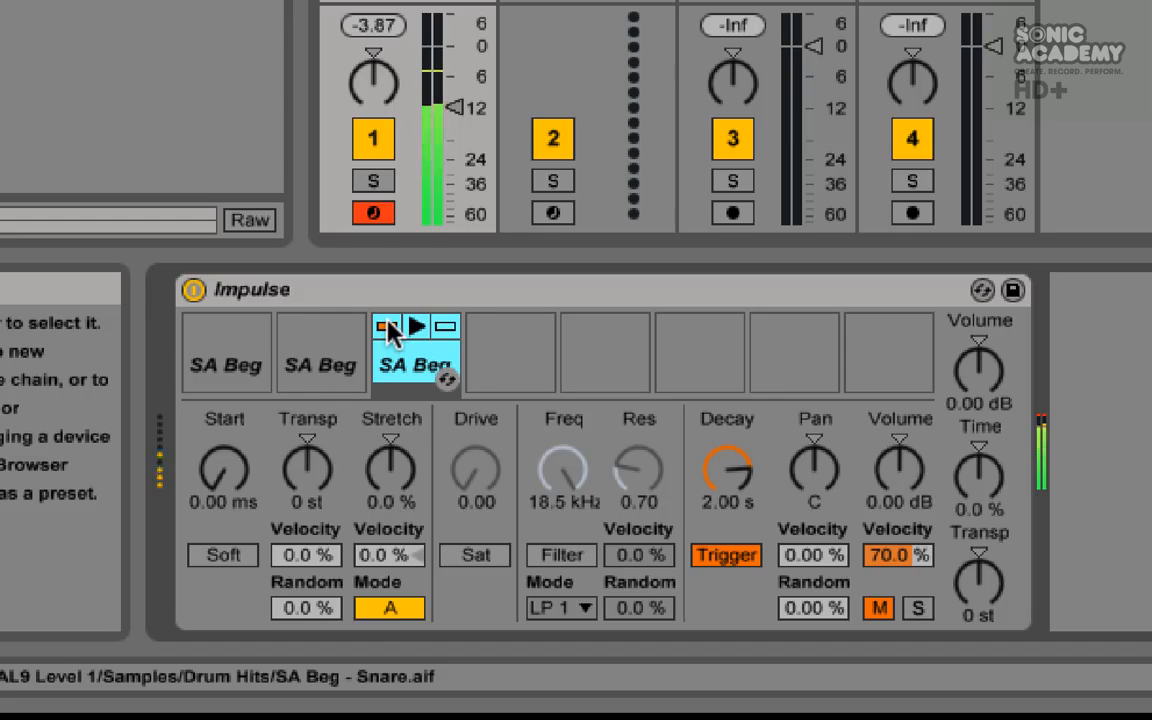
- Select the clap slot and set its decay to 268 ms
click(311, 362)
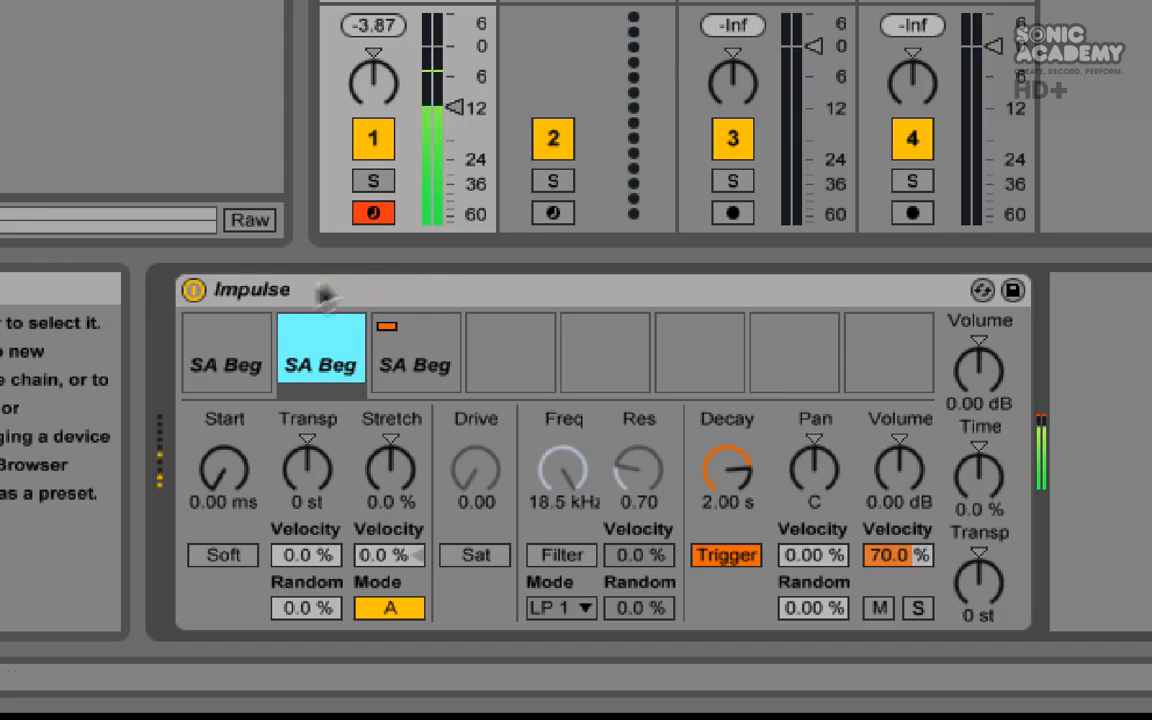
click(298, 378)
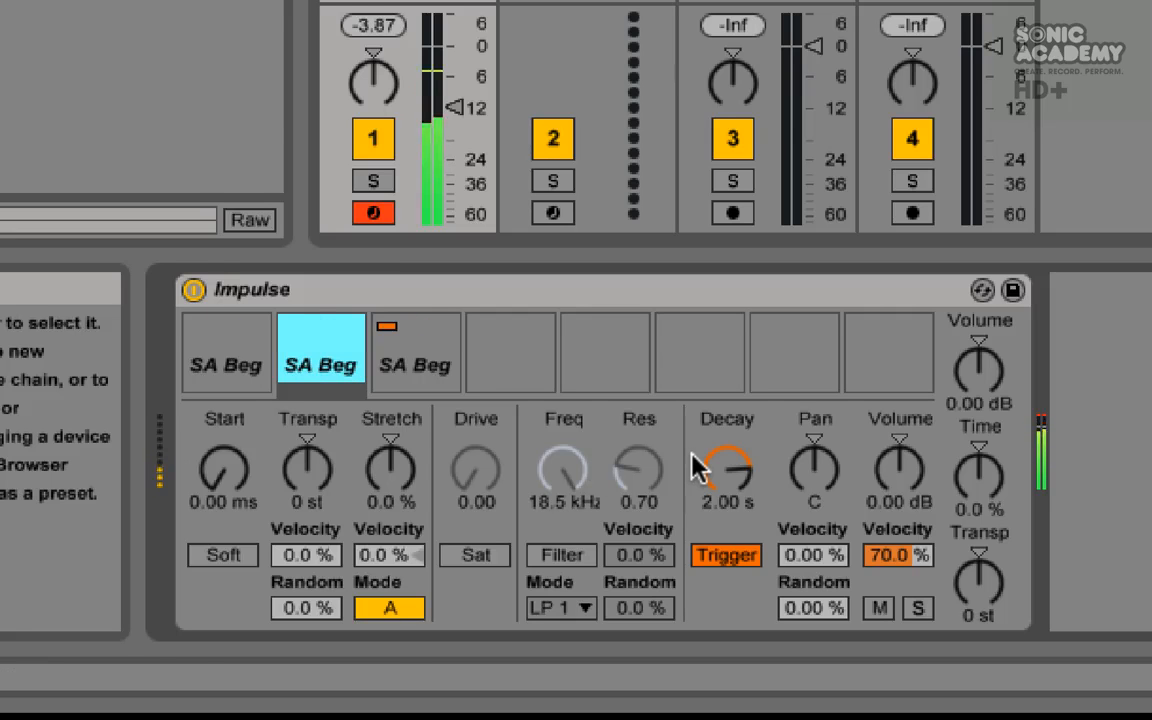
drag(738, 478, 738, 505)
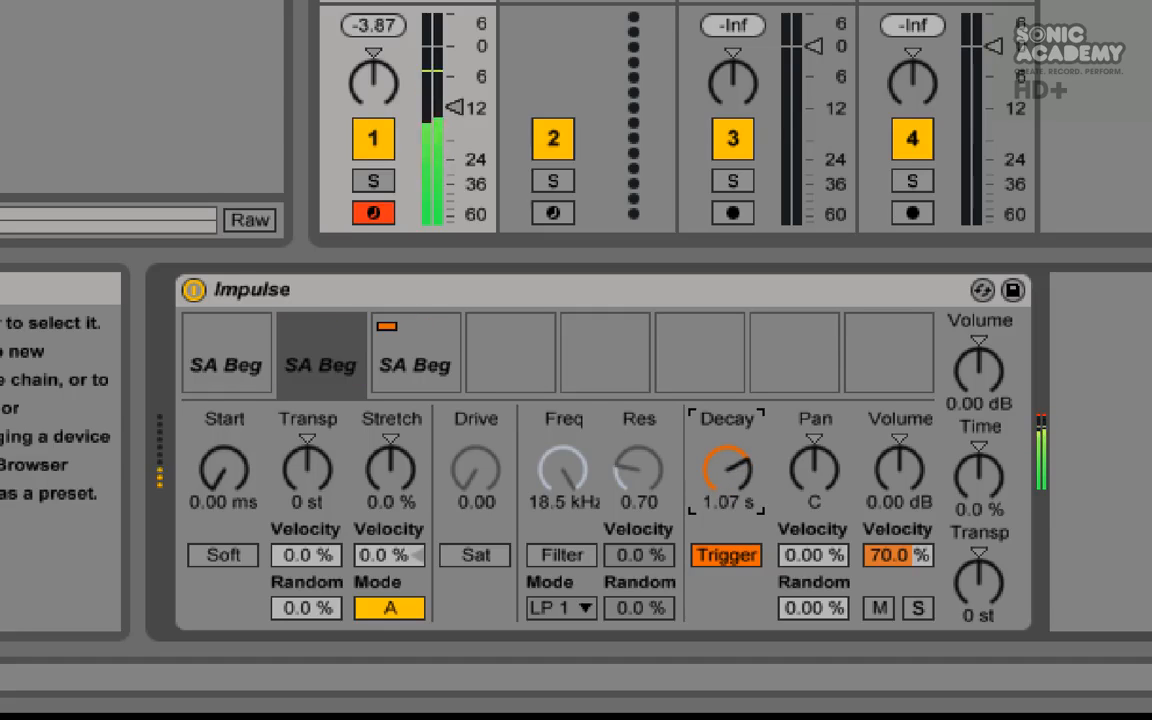
drag(738, 505, 738, 549)
drag(738, 478, 738, 465)
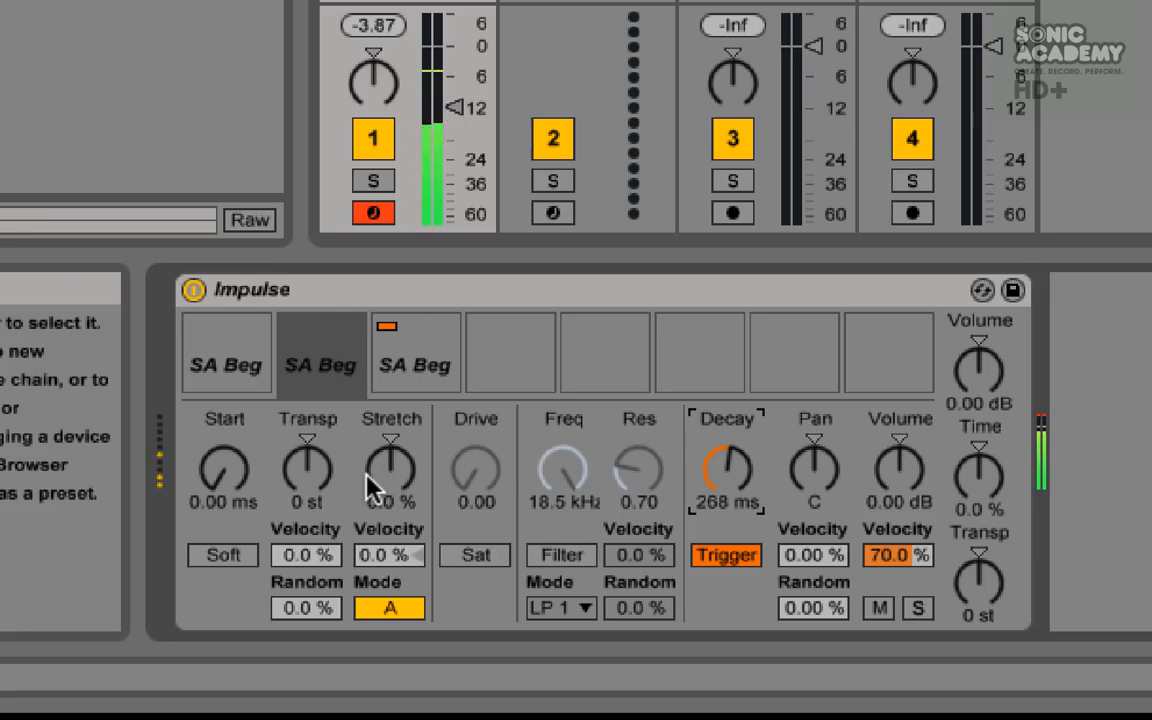
- Transpose the clap slot to -2 st
drag(308, 466, 308, 476)
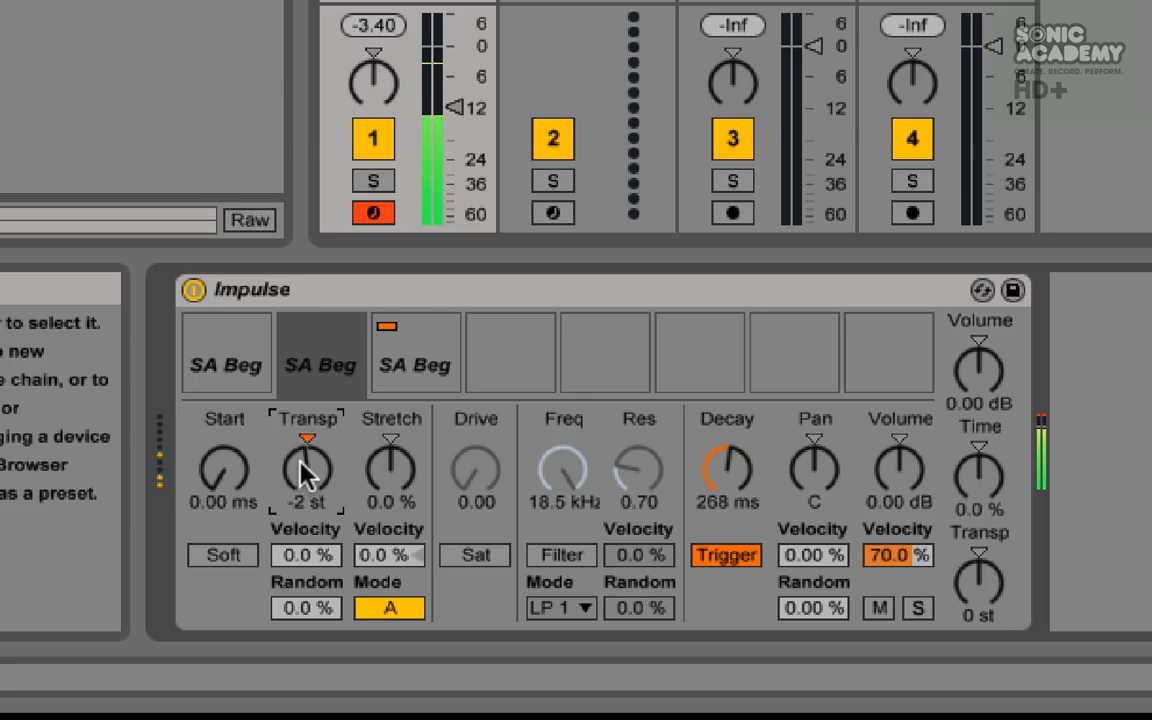
mouse_move(307, 472)
mouse_down()
mouse_move(307, 460)
mouse_move(307, 478)
mouse_up()
mouse_move(310, 464)
mouse_down()
mouse_move(310, 488)
mouse_move(315, 478)
mouse_up()
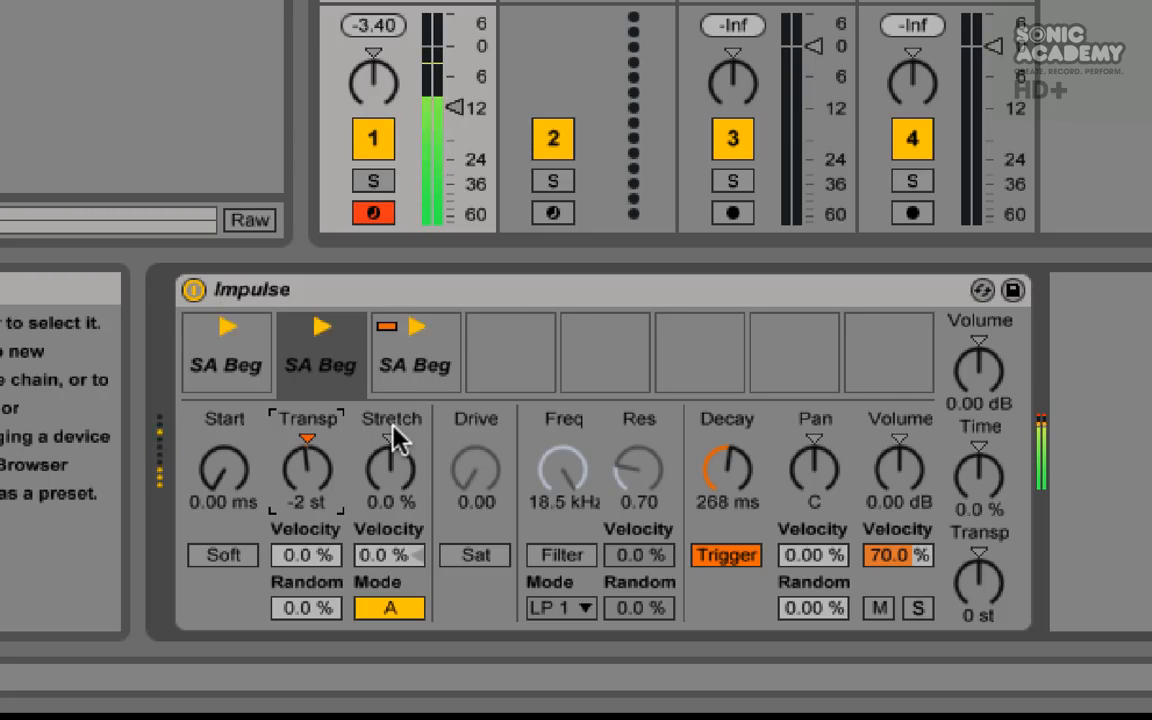
- Audition the snare slot solo, set its decay to 10.0 s and unsolo it
click(386, 337)
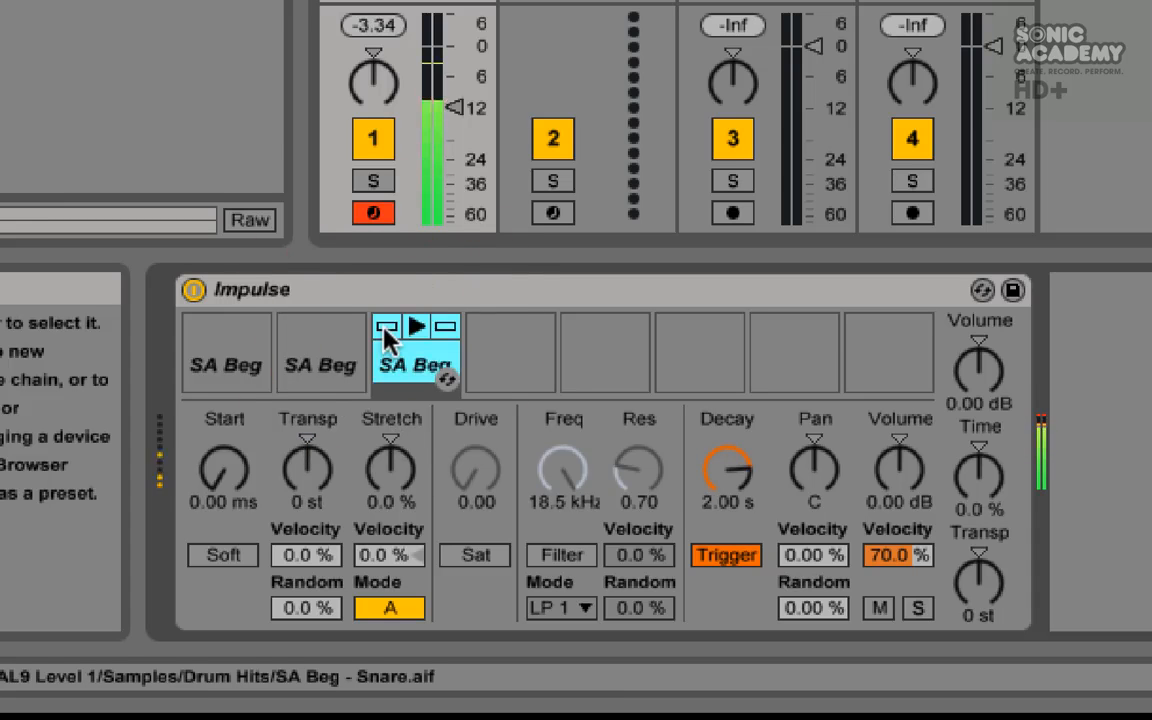
click(446, 327)
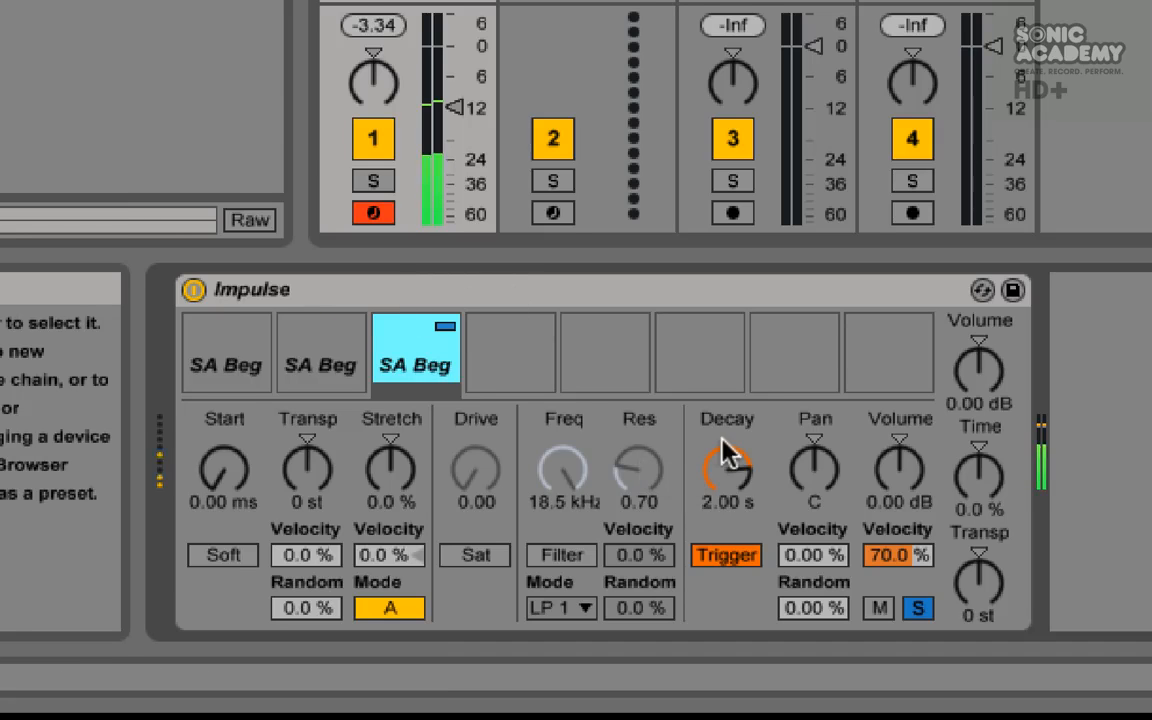
drag(723, 460, 723, 370)
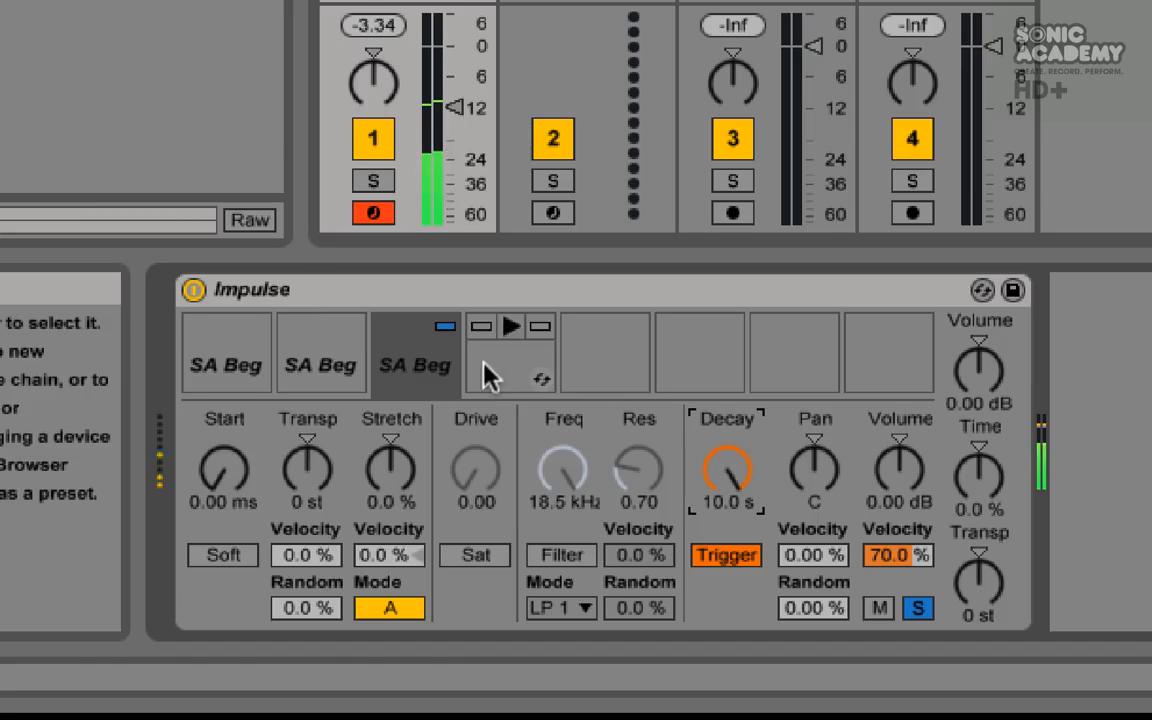
mouse_move(457, 345)
click(450, 334)
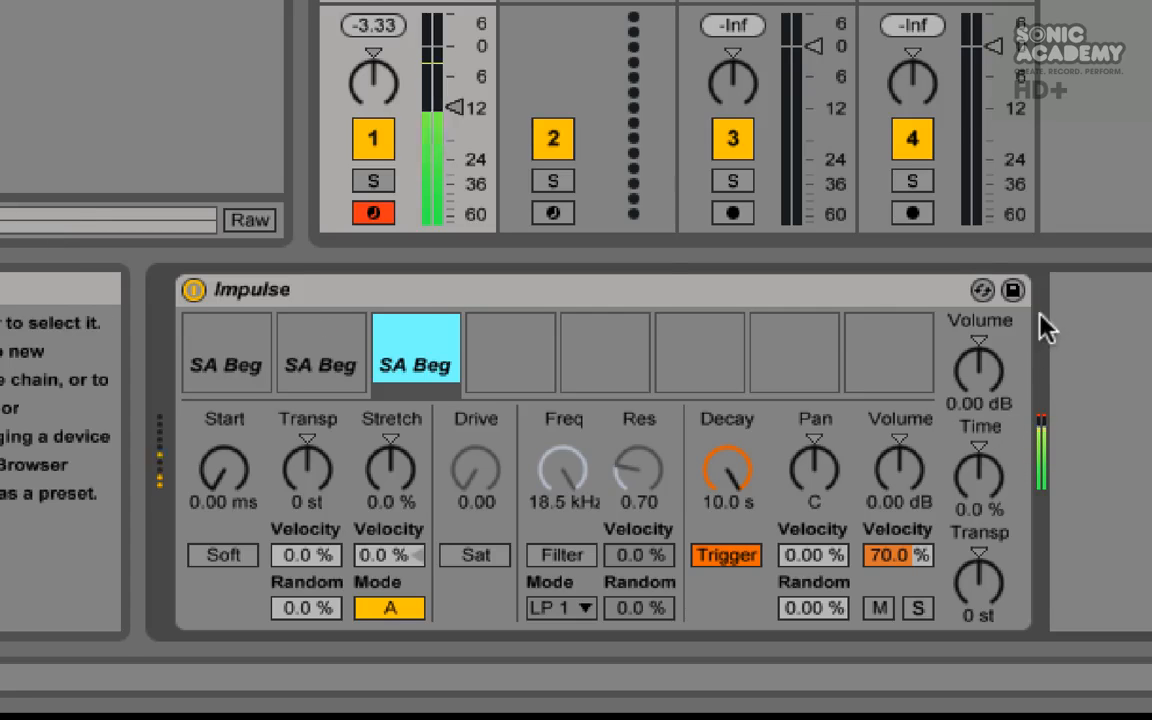
- Set Impulse's overall volume to -11.4 dB
drag(975, 378, 975, 471)
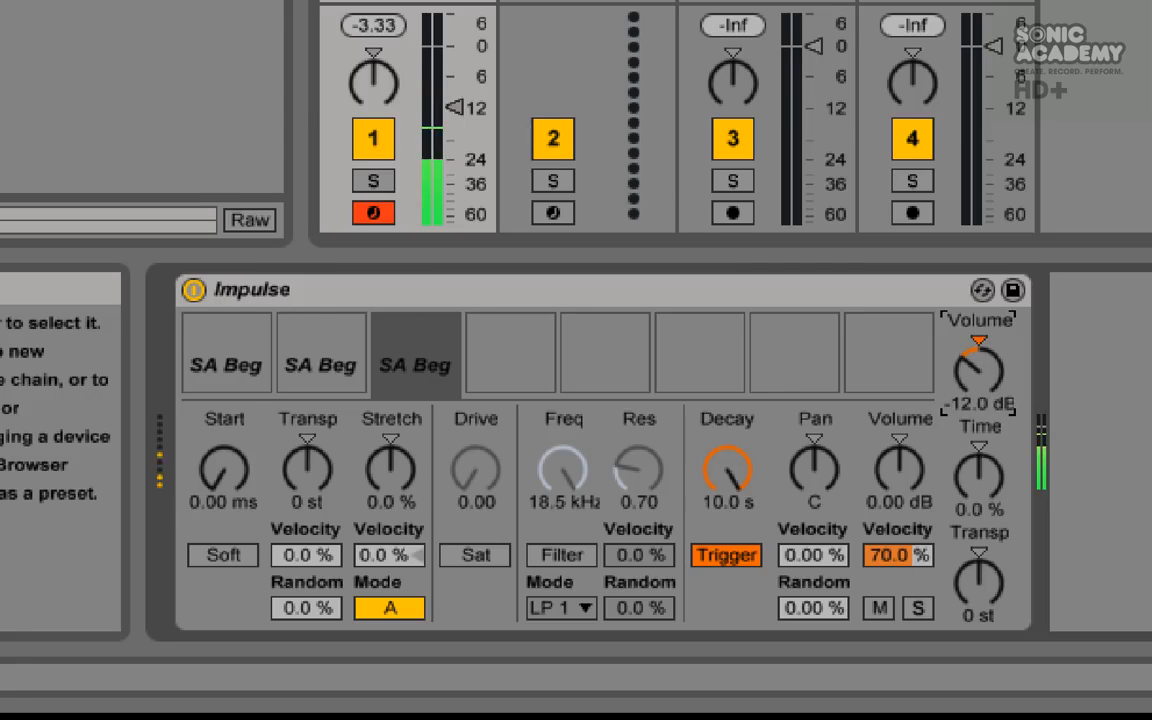
drag(977, 373, 977, 368)
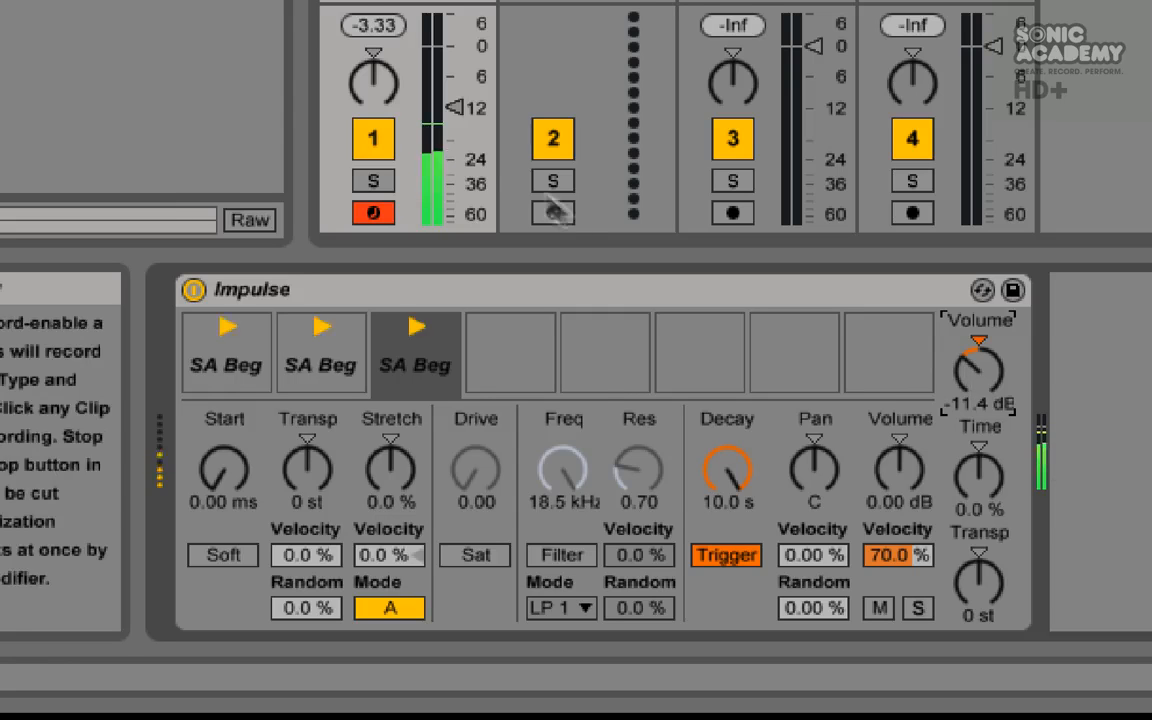
- Open the drum MIDI clip in the note editor and launch it for playback
drag(461, 117, 461, 70)
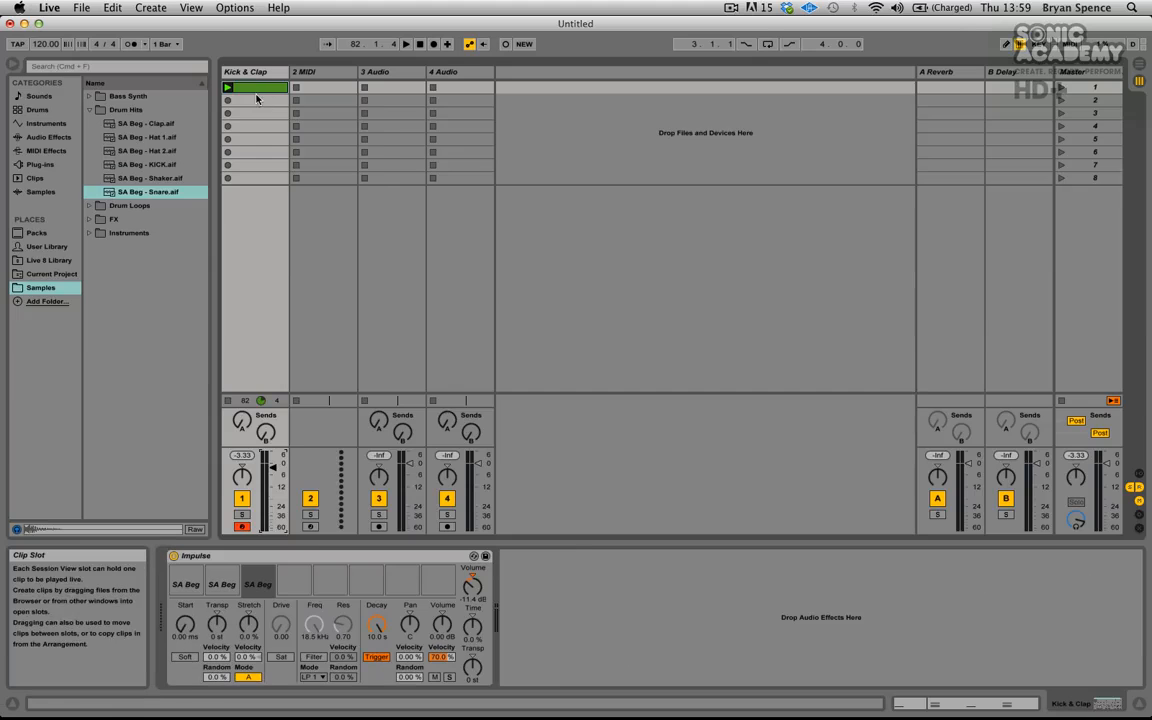
double_click(256, 90)
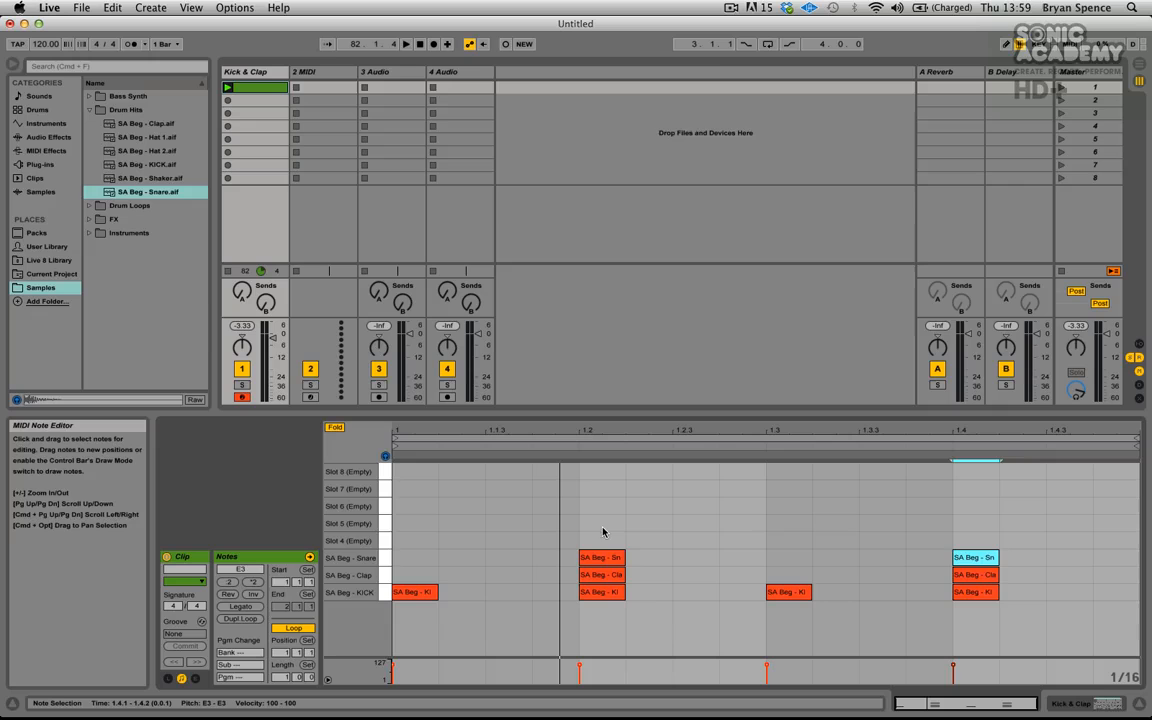
click(815, 489)
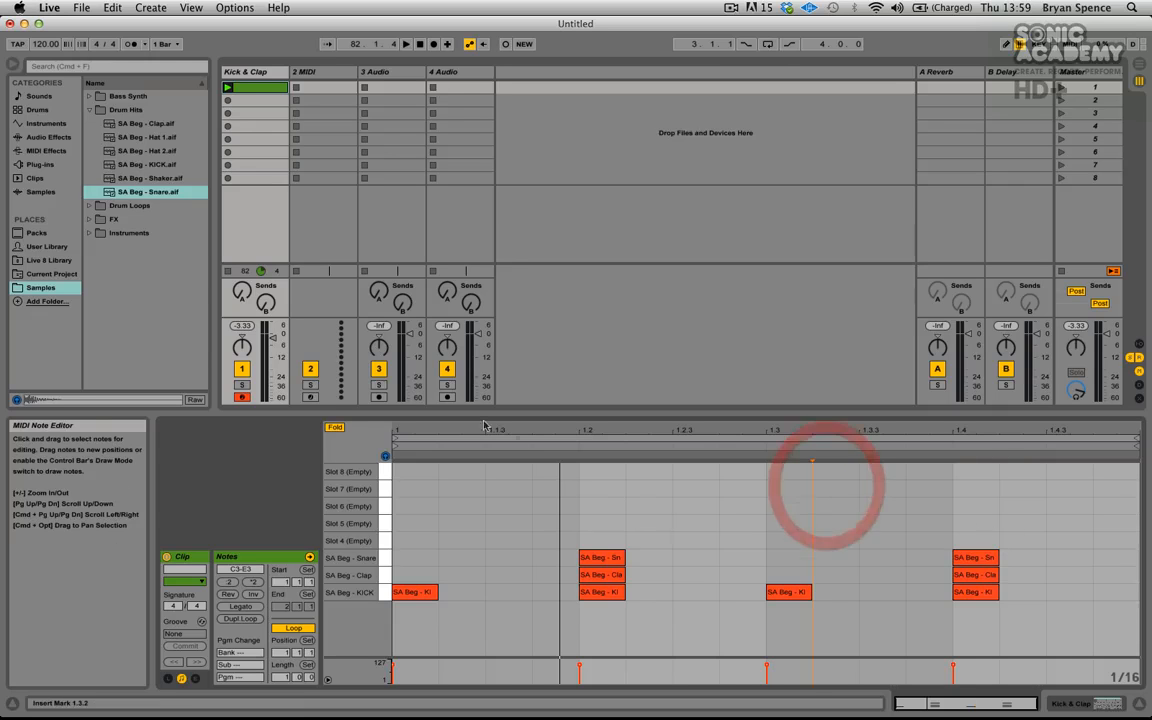
click(228, 88)
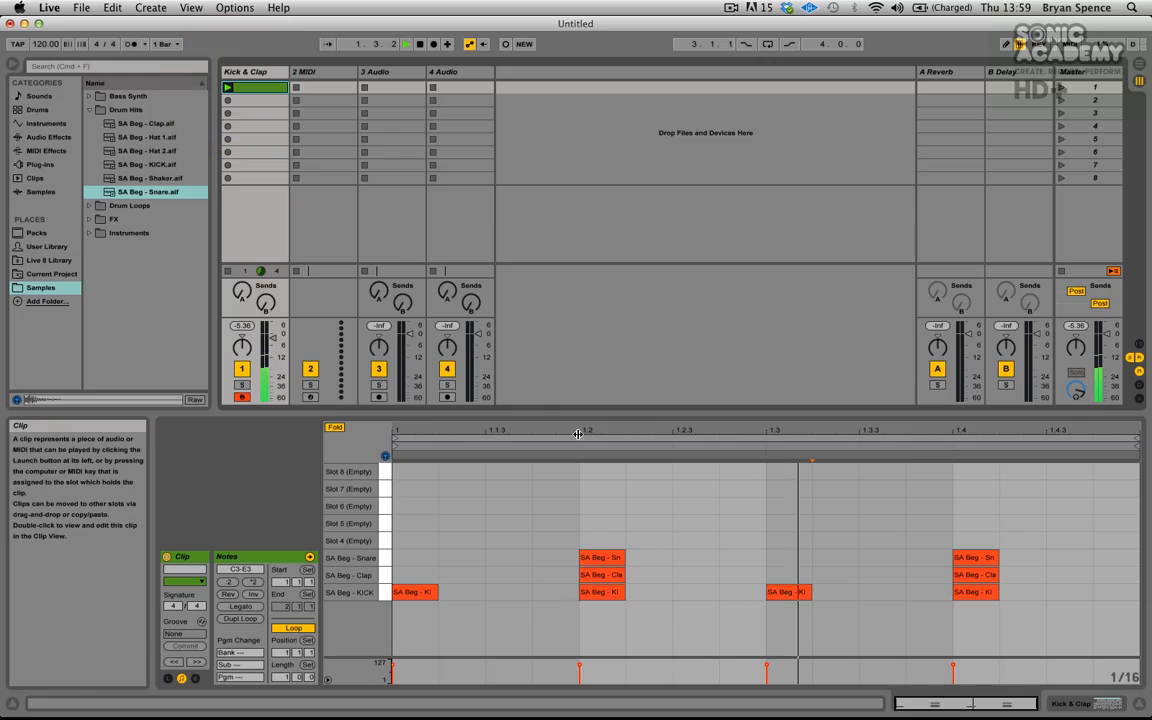
click(606, 509)
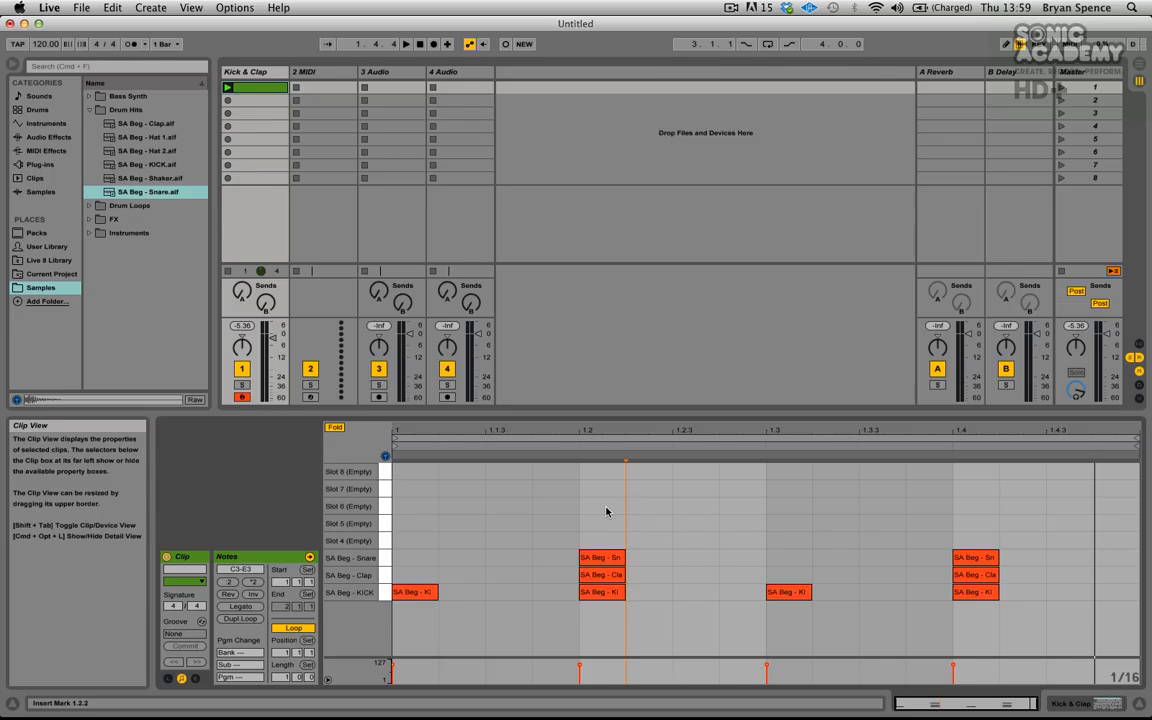
click(581, 502)
click(476, 507)
click(424, 507)
click(535, 505)
click(604, 507)
click(686, 510)
click(771, 509)
click(851, 517)
click(931, 521)
click(985, 530)
click(622, 491)
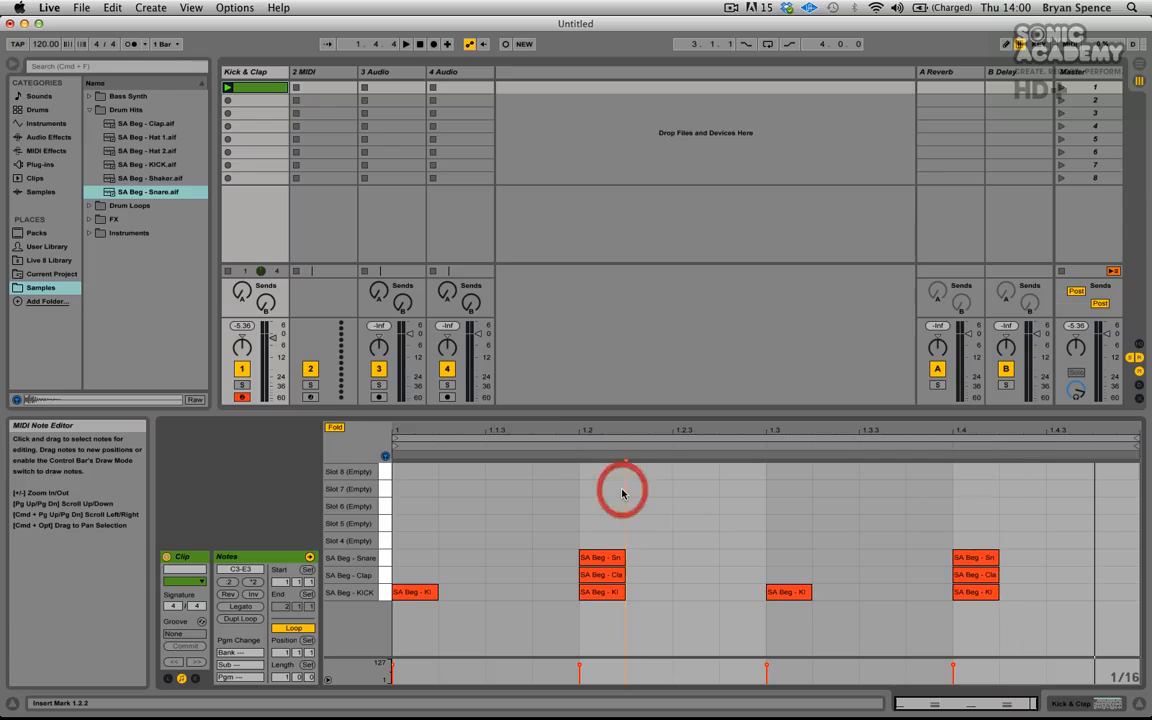
- Switch the note editor's grid off and try nudging a snare note, undoing the move
right_click(677, 488)
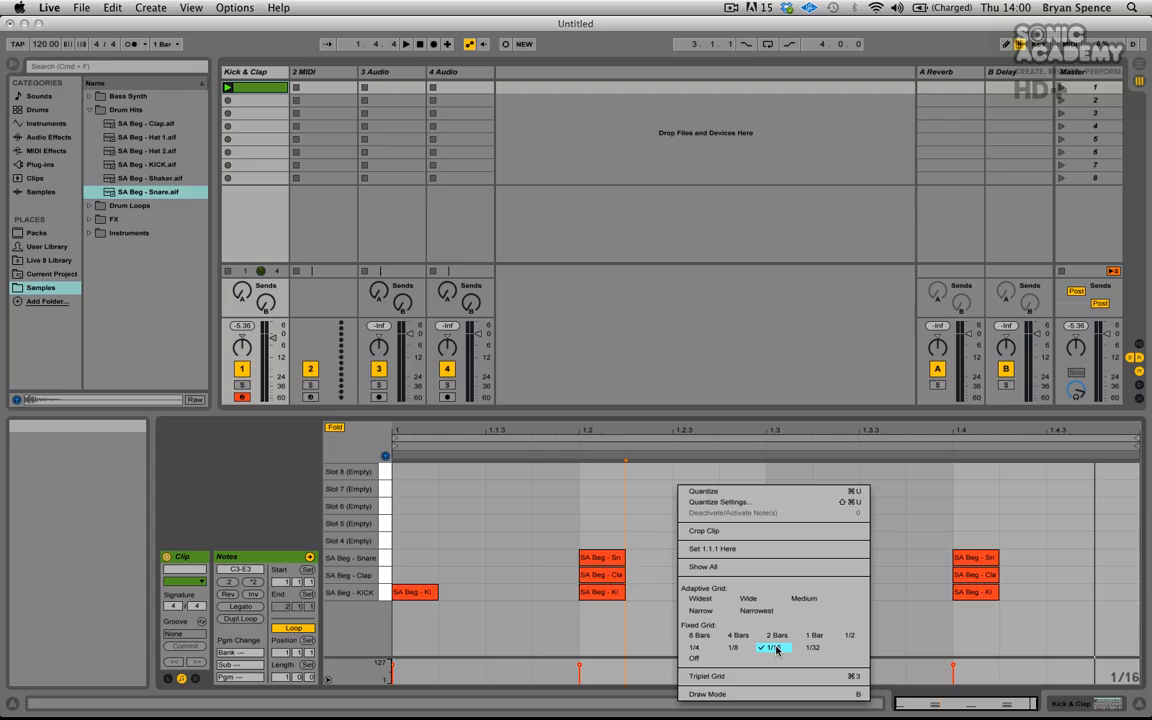
click(695, 660)
click(604, 560)
mouse_move(604, 560)
mouse_down()
mouse_move(586, 558)
mouse_move(638, 563)
mouse_move(502, 560)
mouse_move(628, 560)
mouse_move(579, 560)
mouse_move(614, 569)
mouse_up()
click(591, 540)
key(super+z)
- Shift the snare and clap notes slightly ahead of the kick notes
drag(593, 530, 977, 561)
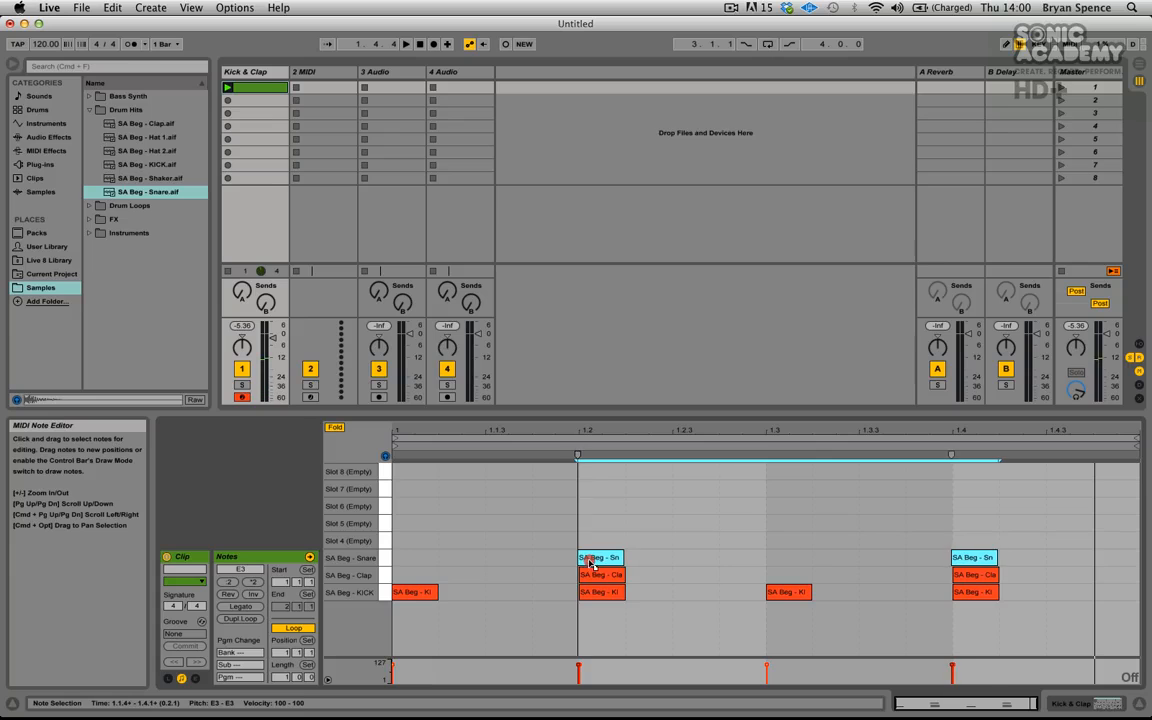
drag(592, 563, 975, 577)
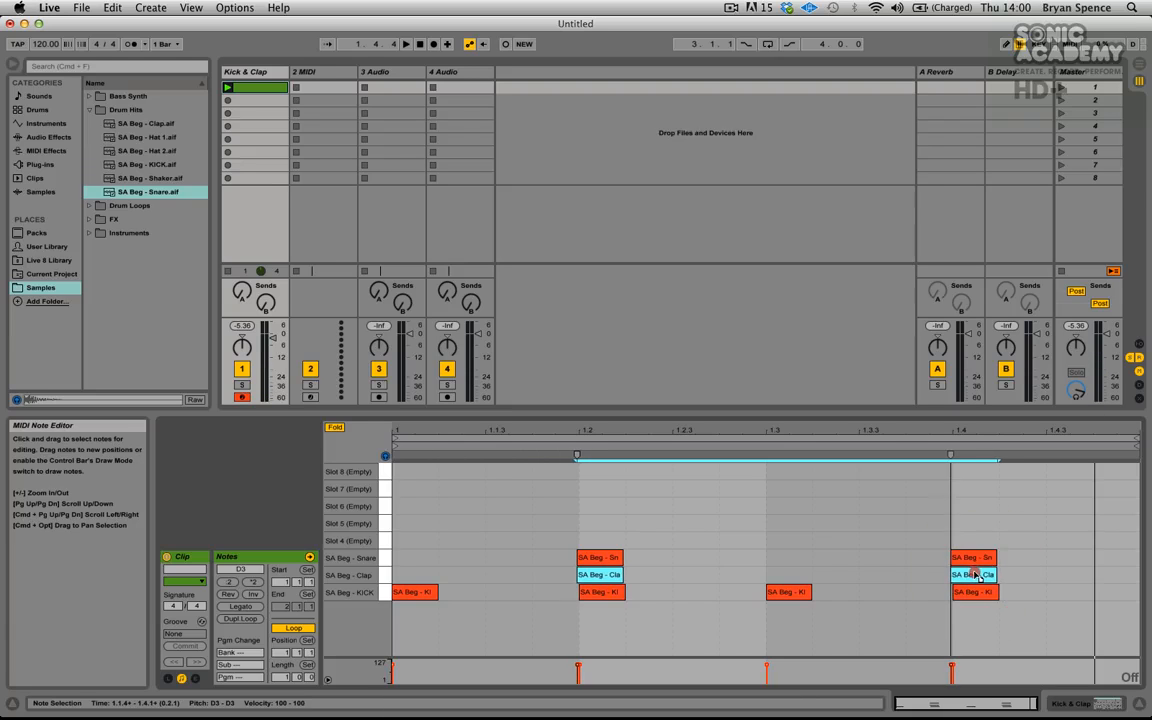
drag(576, 432, 576, 515)
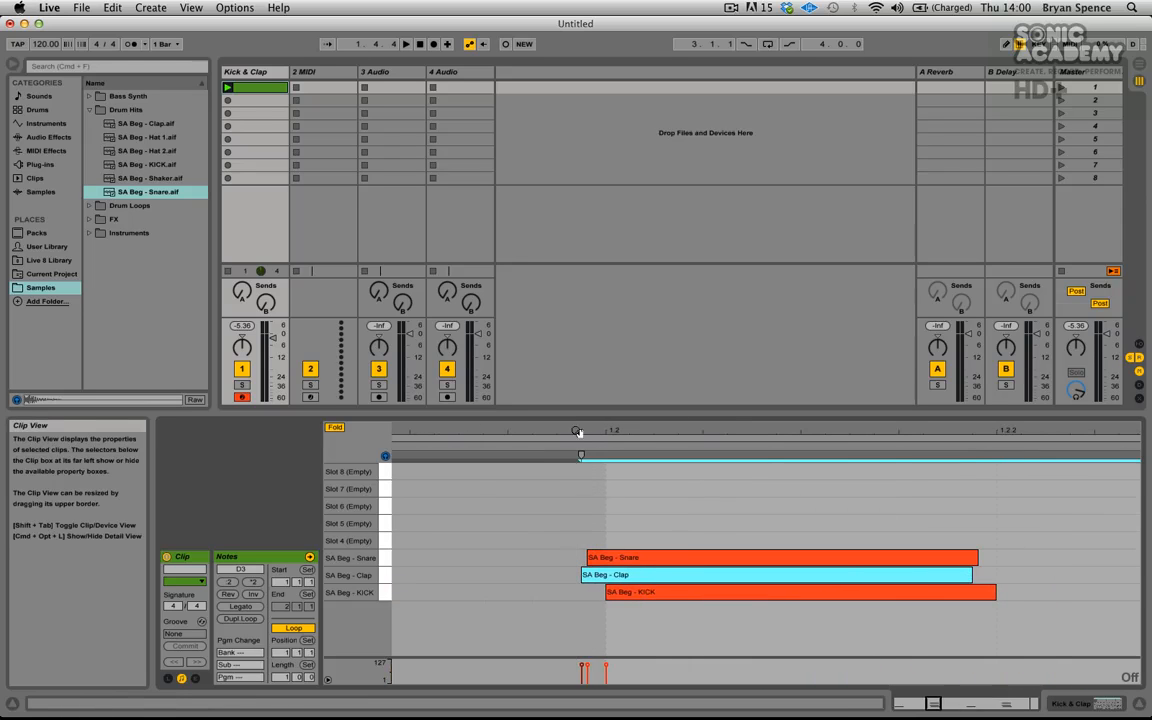
drag(591, 427, 537, 584)
click(516, 560)
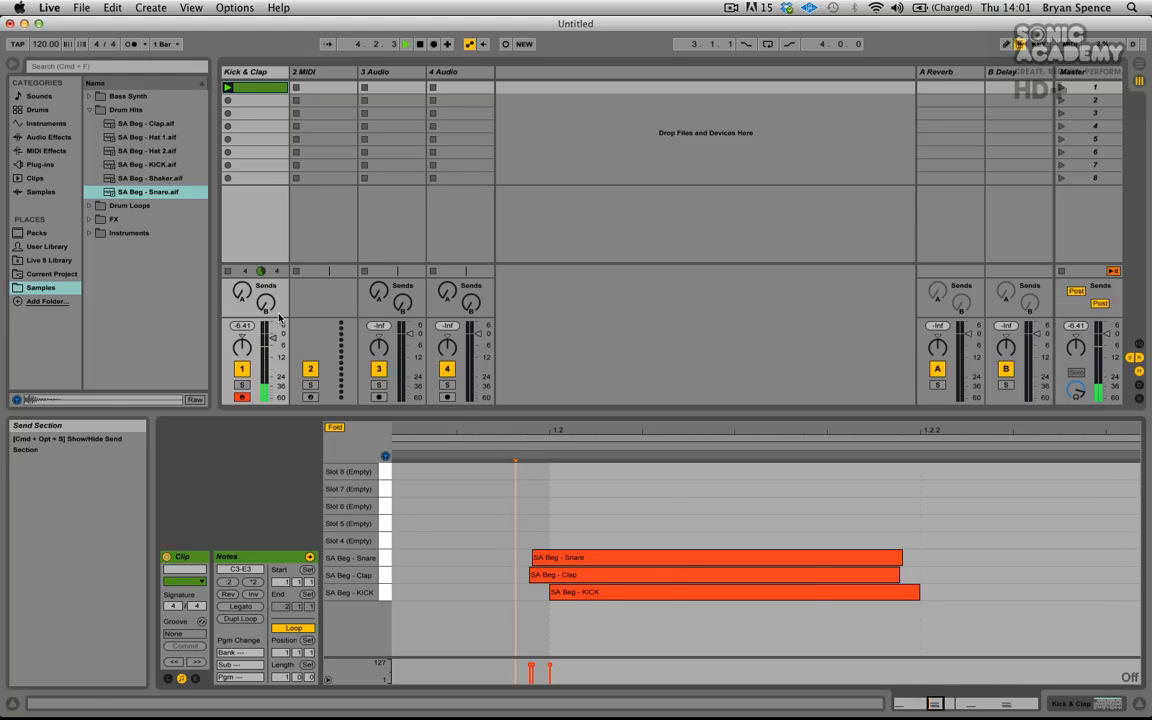
- Fine-tune the timing of the snare and clap notes so they sit just before the kick hits
double_click(452, 428)
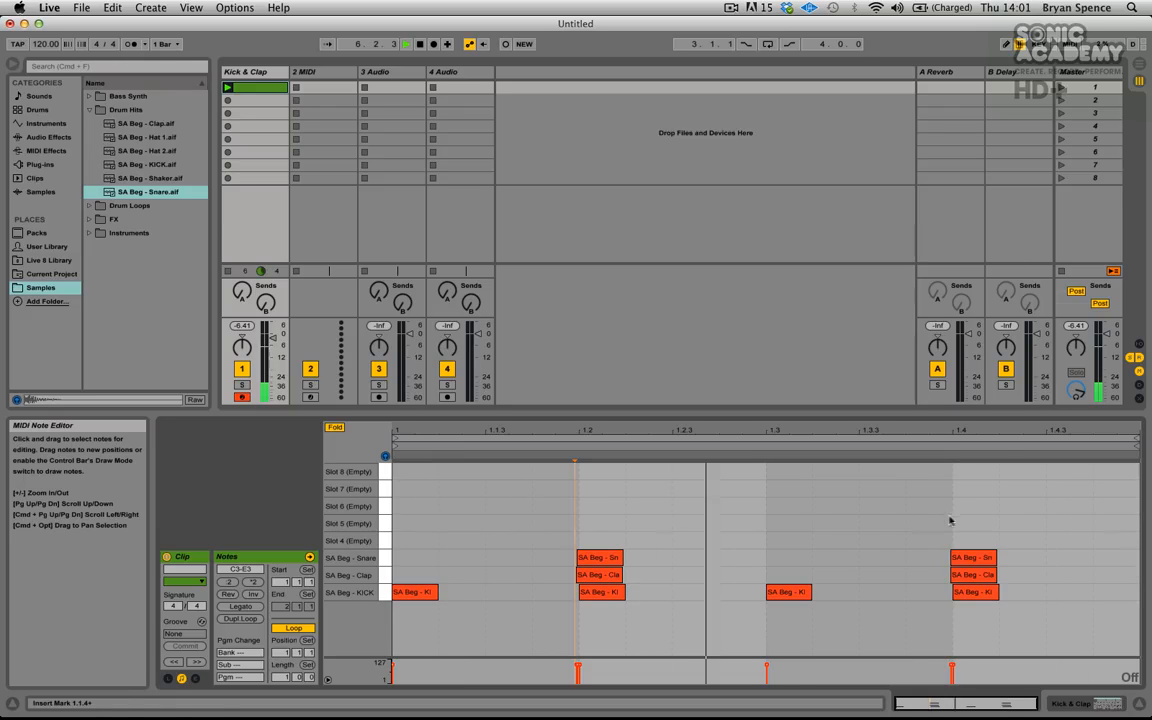
drag(1009, 527, 571, 580)
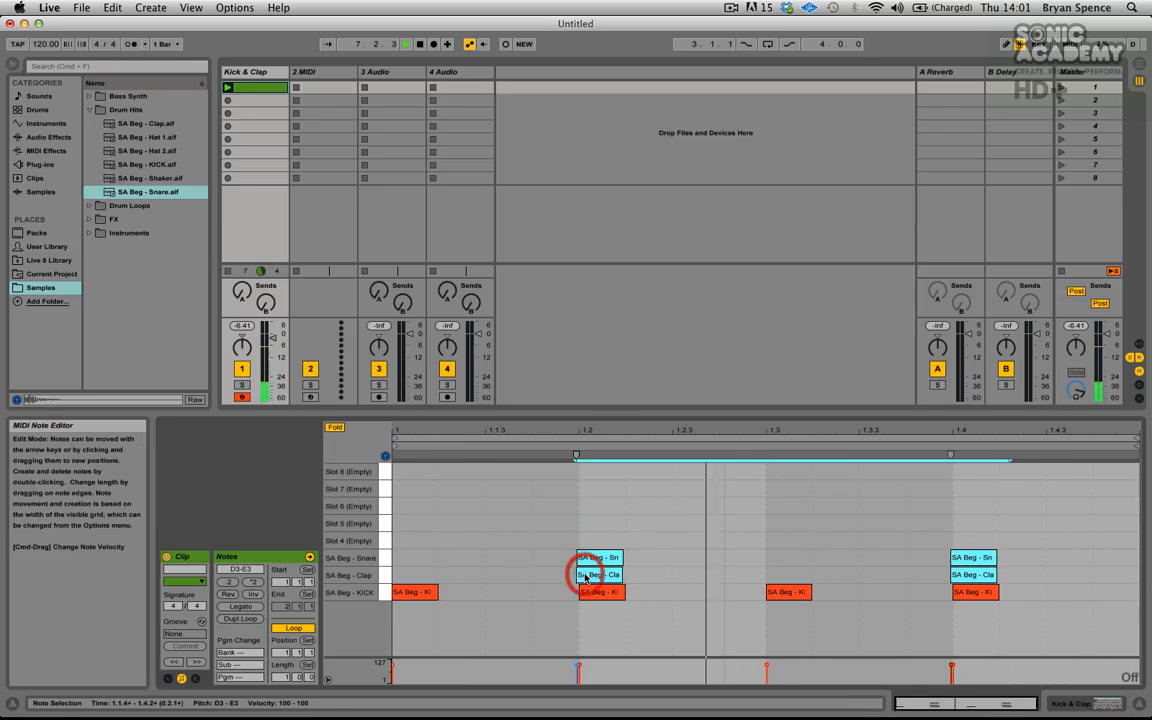
drag(582, 429, 580, 428)
drag(561, 576, 573, 576)
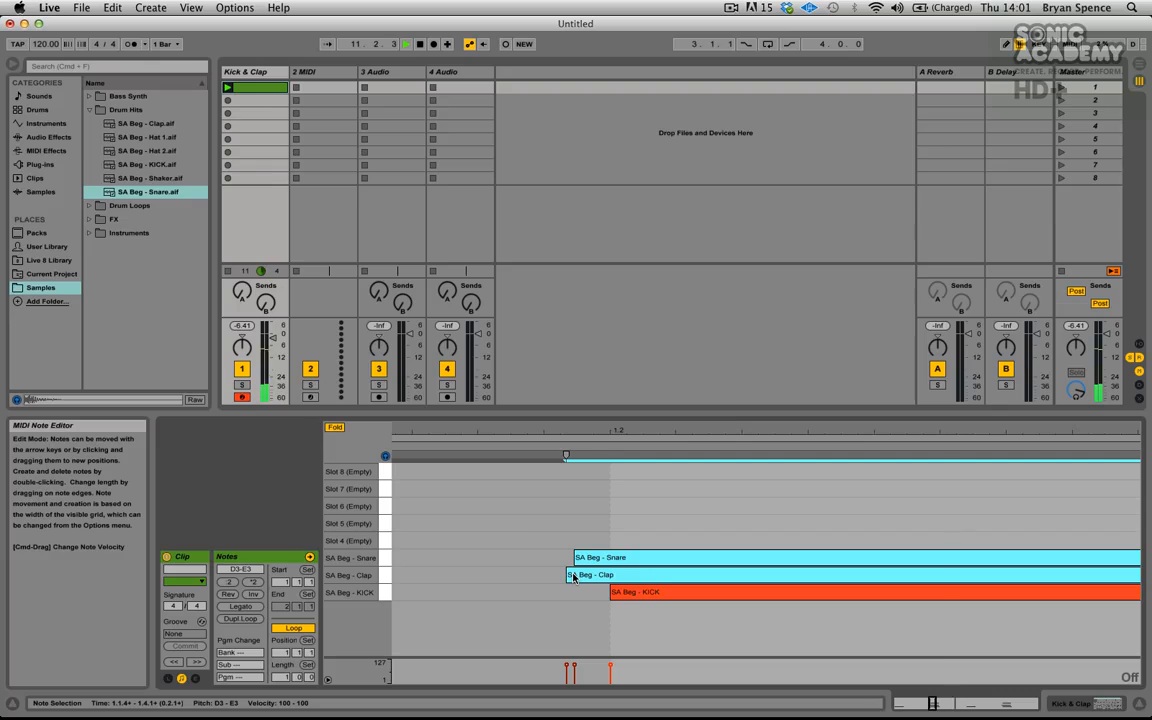
drag(573, 577, 577, 578)
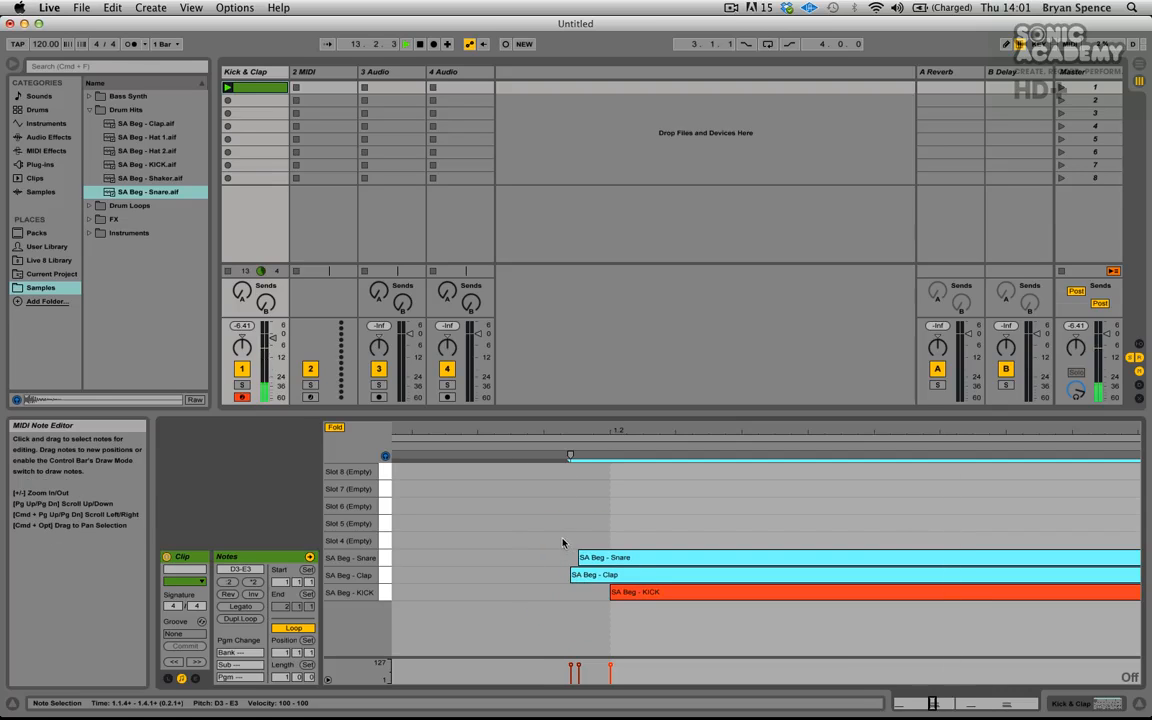
click(561, 539)
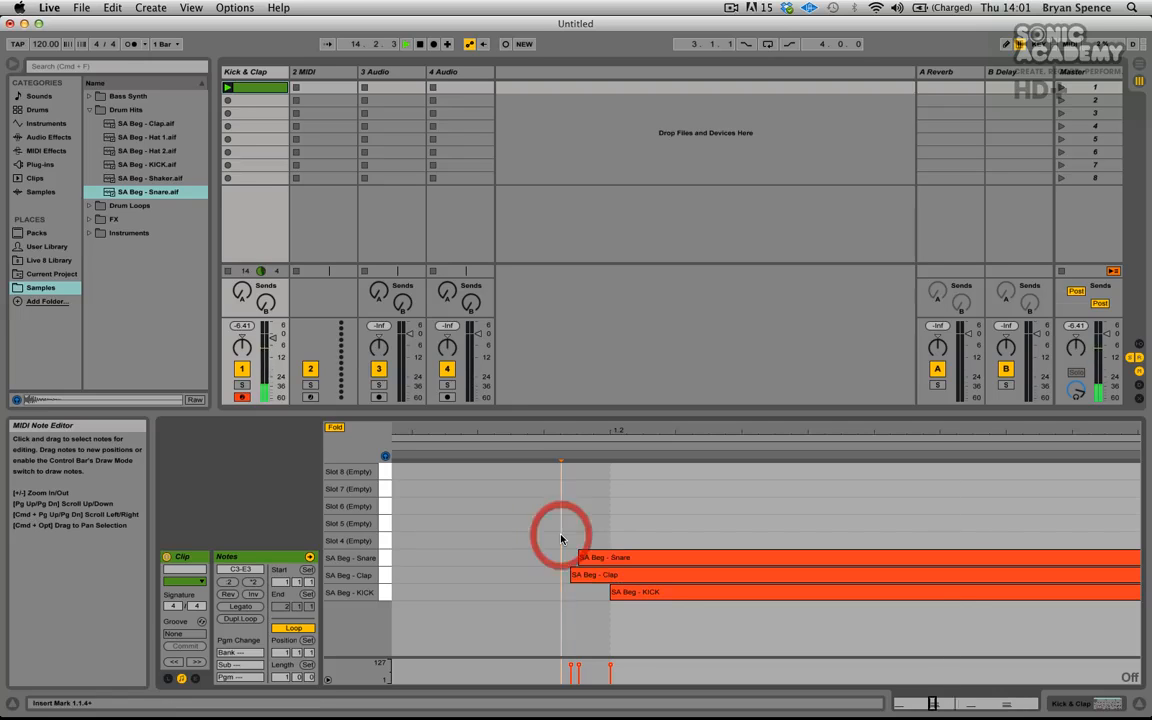
- Set the editor's fixed grid back to 1/16 and stop playback
mouse_move(537, 430)
mouse_down()
mouse_move(536, 385)
mouse_move(576, 430)
mouse_up()
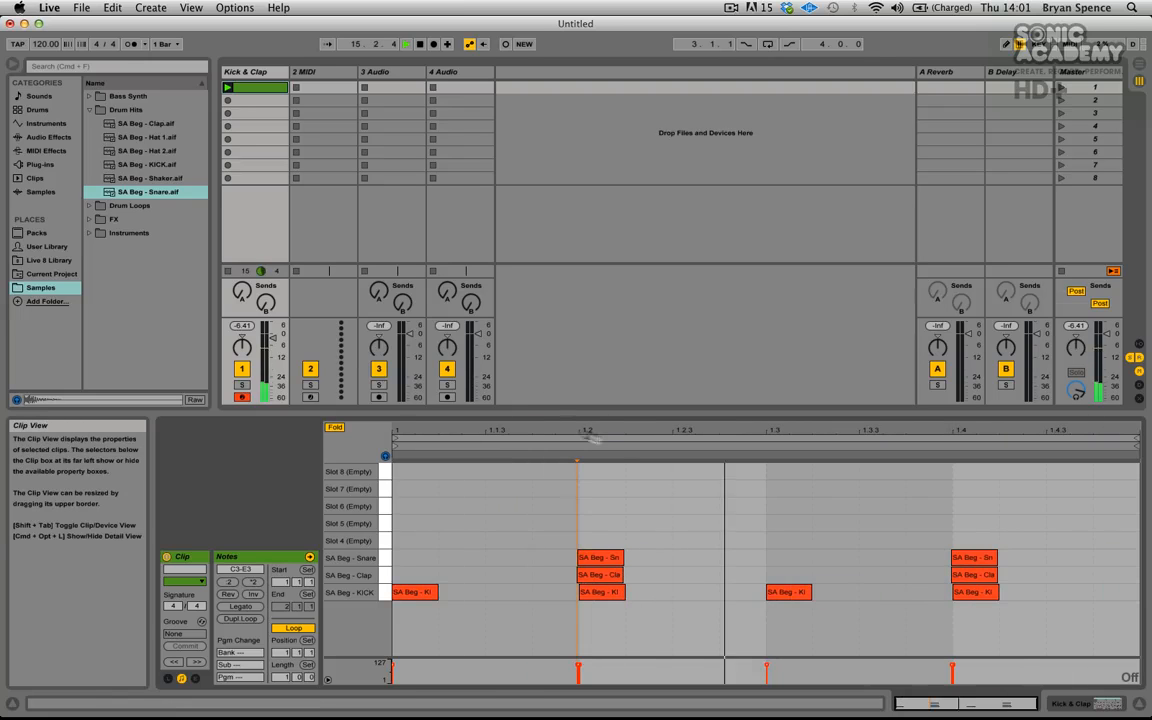
right_click(680, 500)
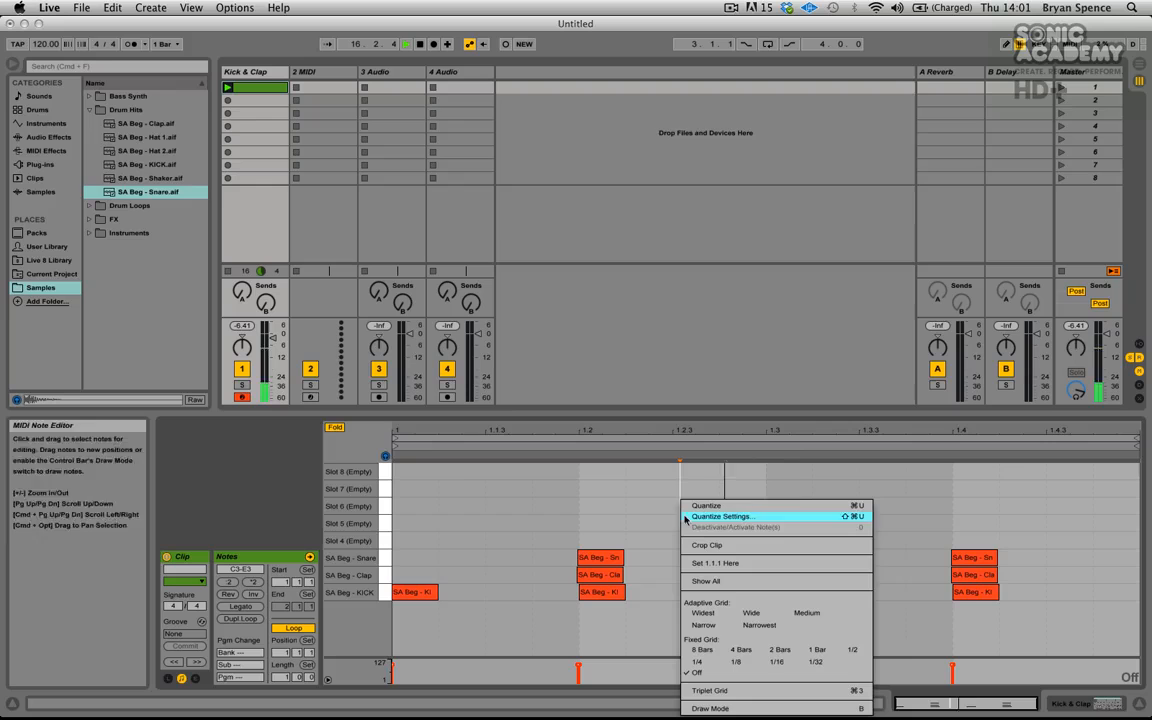
click(779, 662)
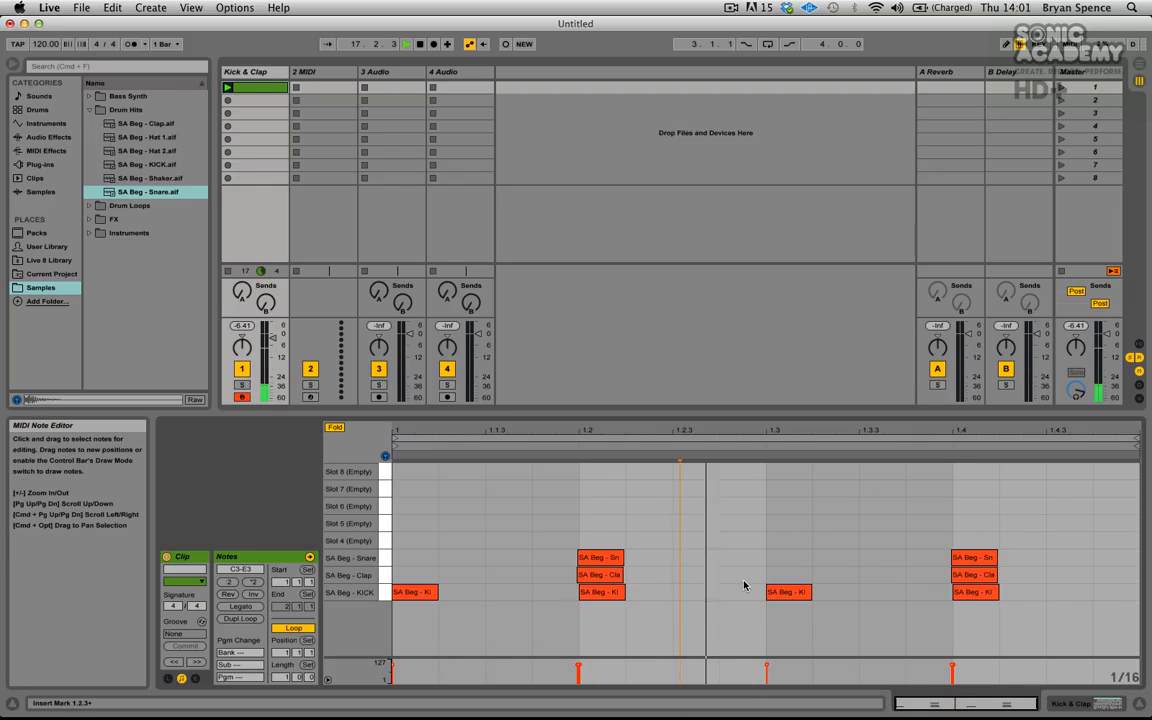
click(631, 549)
click(703, 535)
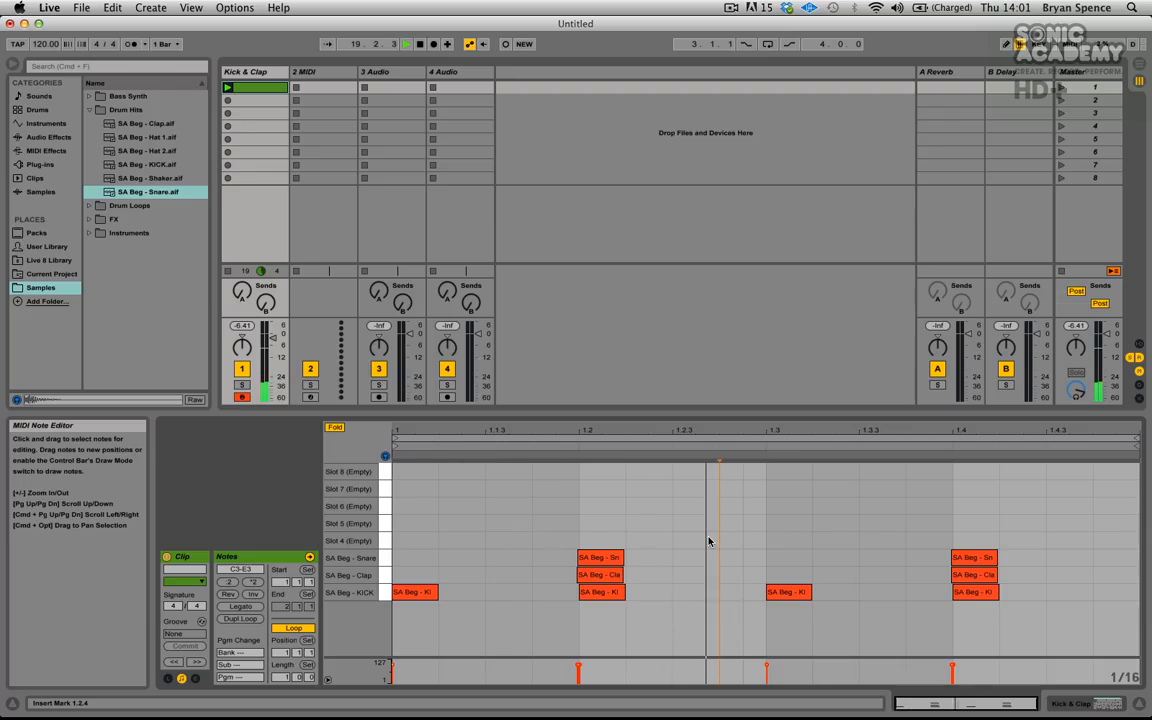
key(space)
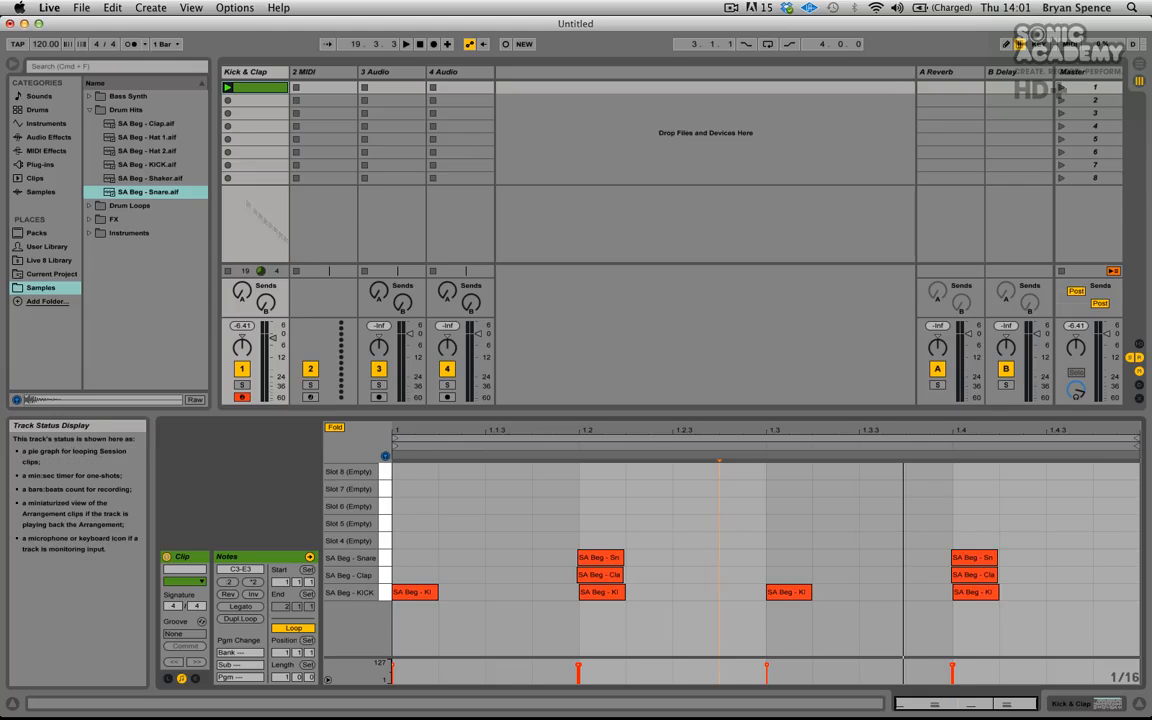
- Open Save Live Set As and browse to the Desktop folder
click(80, 8)
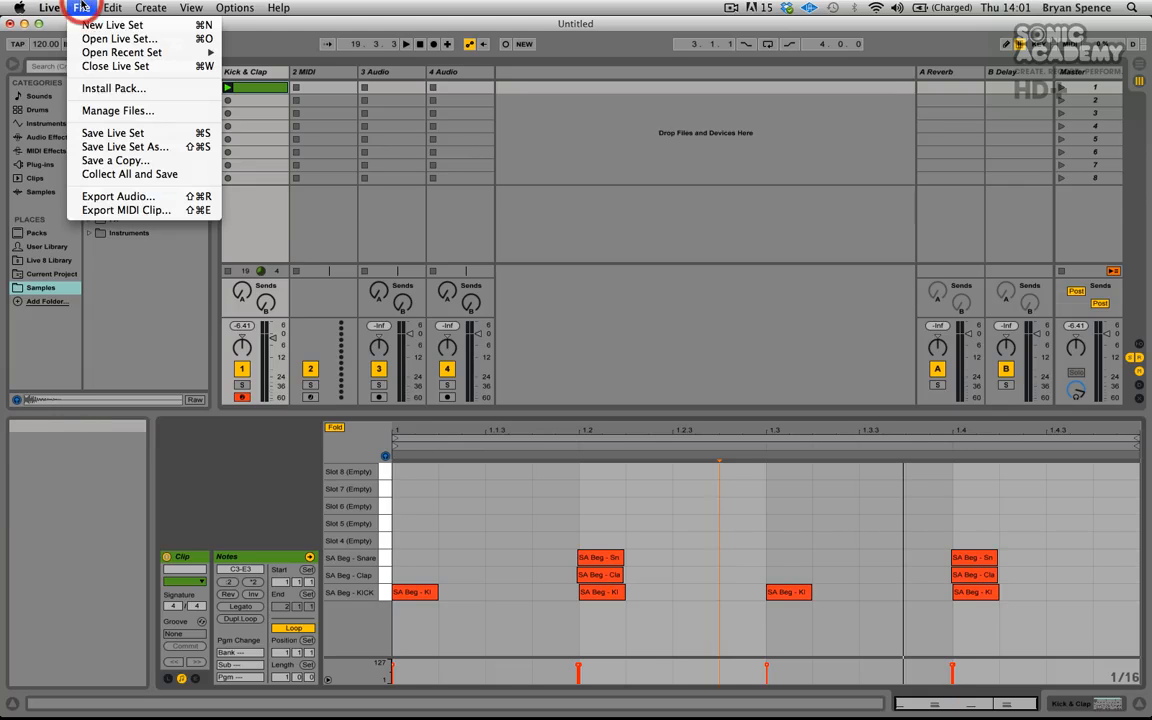
click(110, 150)
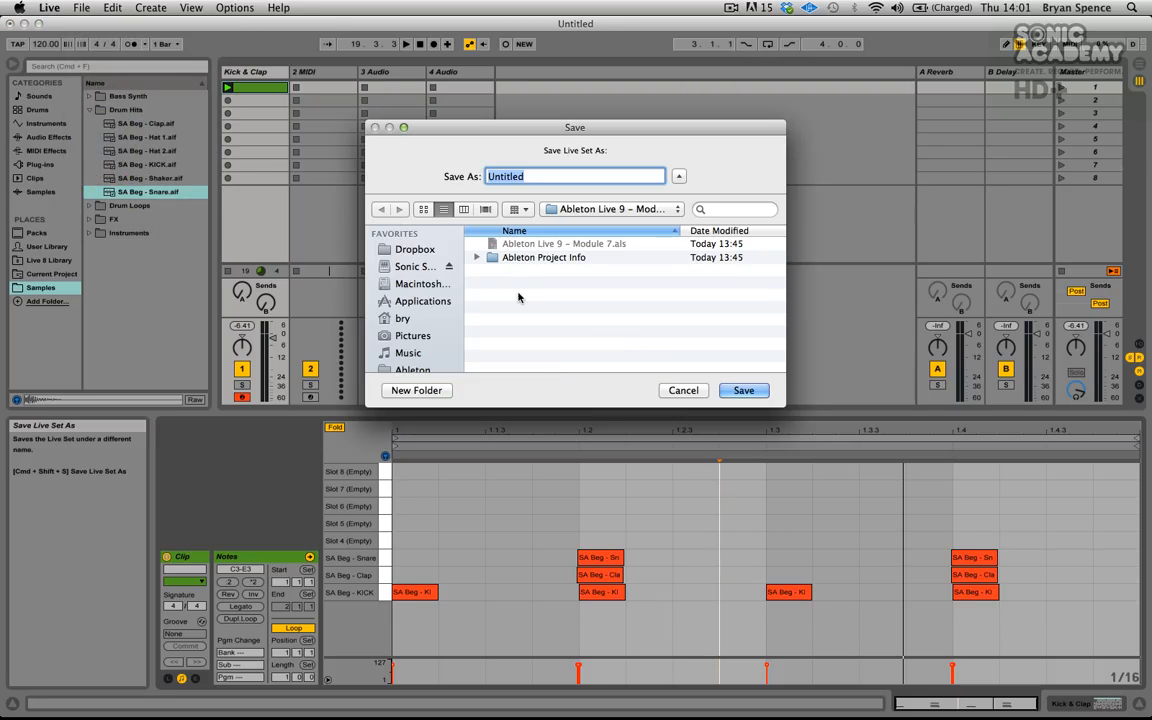
scroll(430, 292, down, 10)
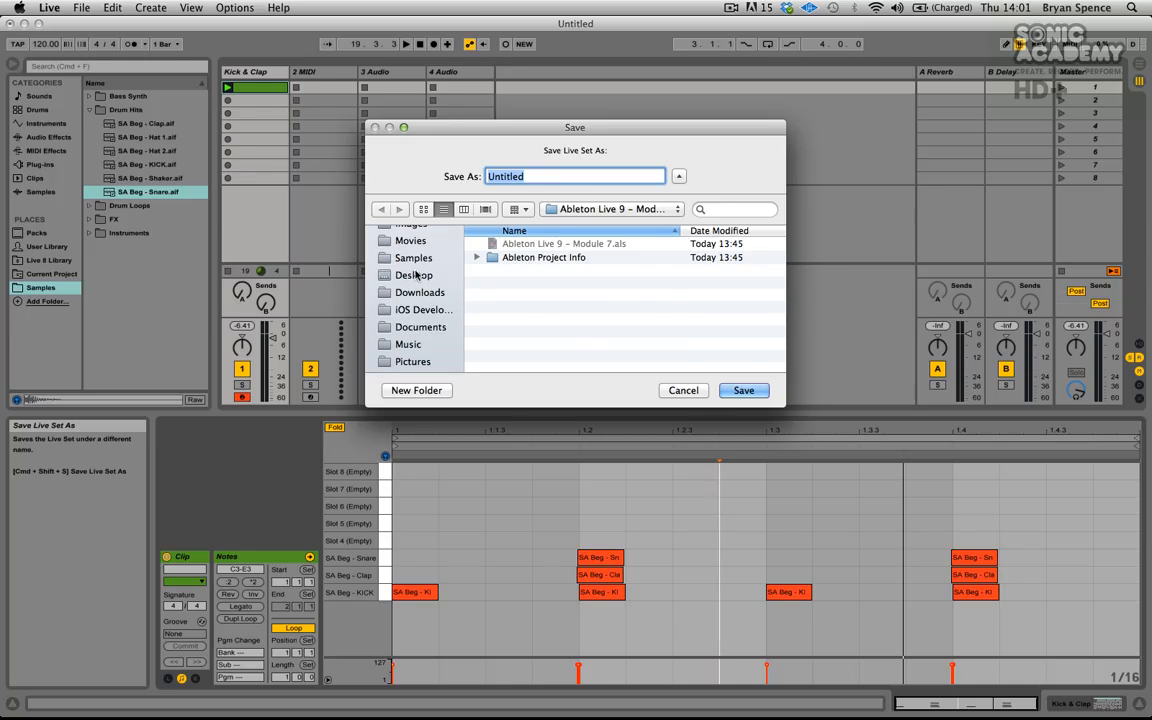
click(415, 275)
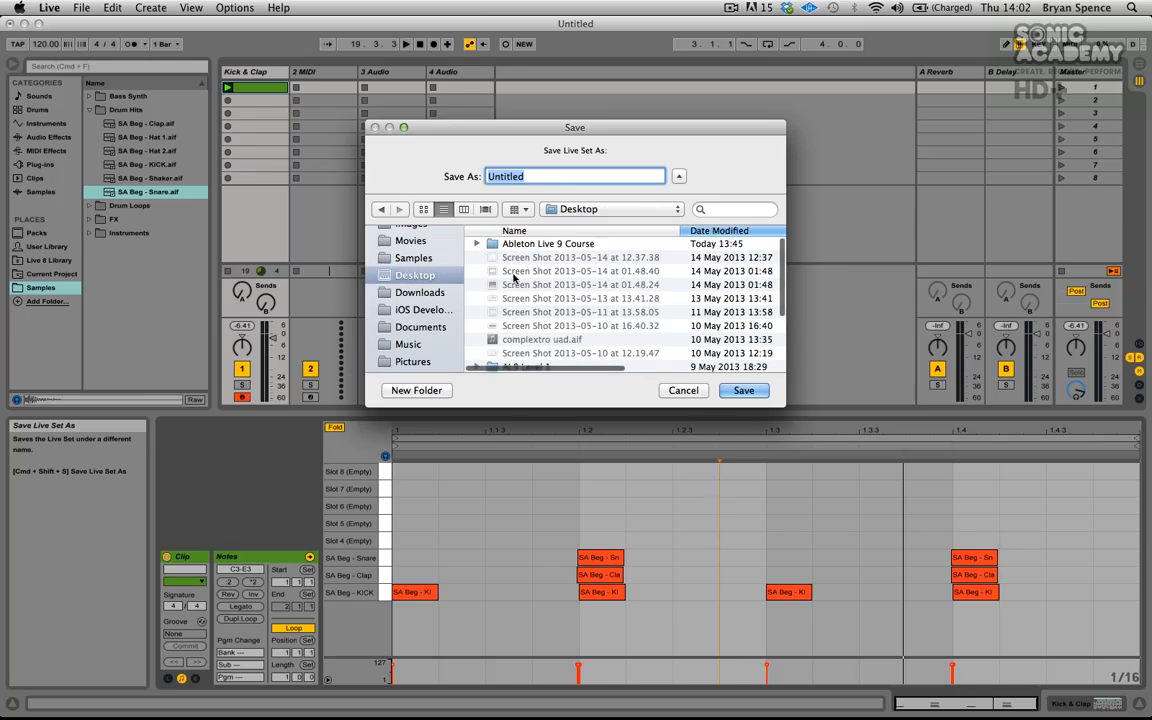
scroll(560, 285, down, 5)
scroll(510, 283, up, 5)
click(478, 245)
click(527, 257)
click(678, 330)
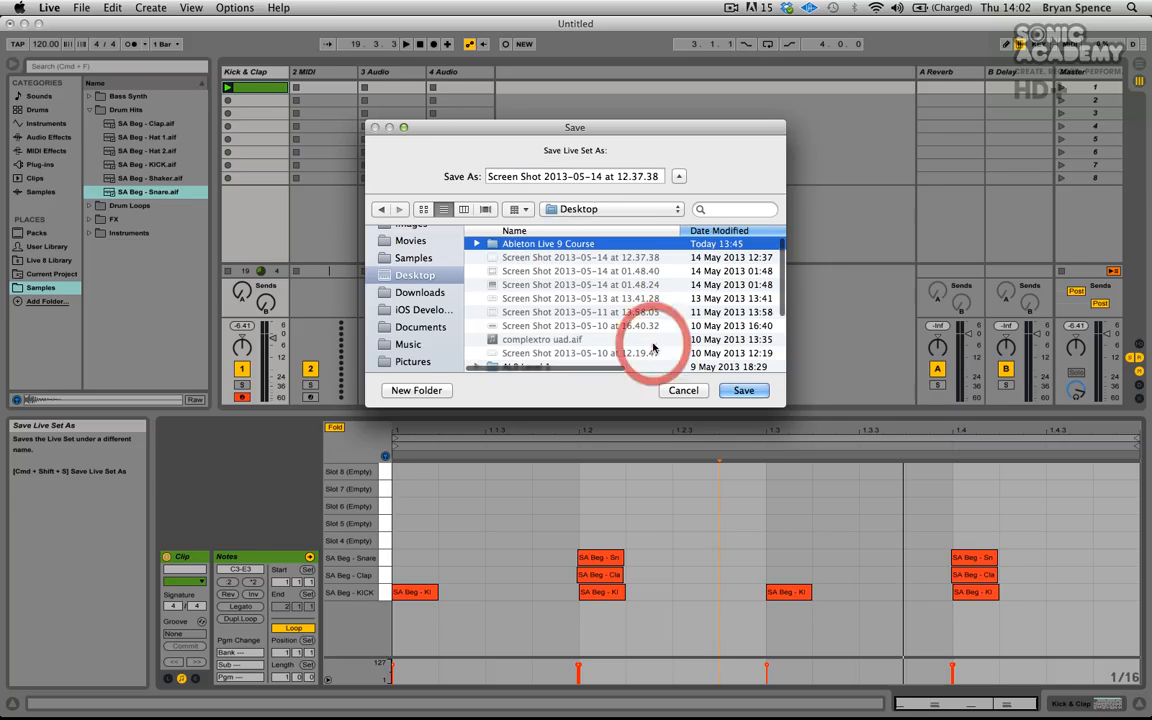
- Create a new folder named "Live Beginner" on the Desktop
click(416, 390)
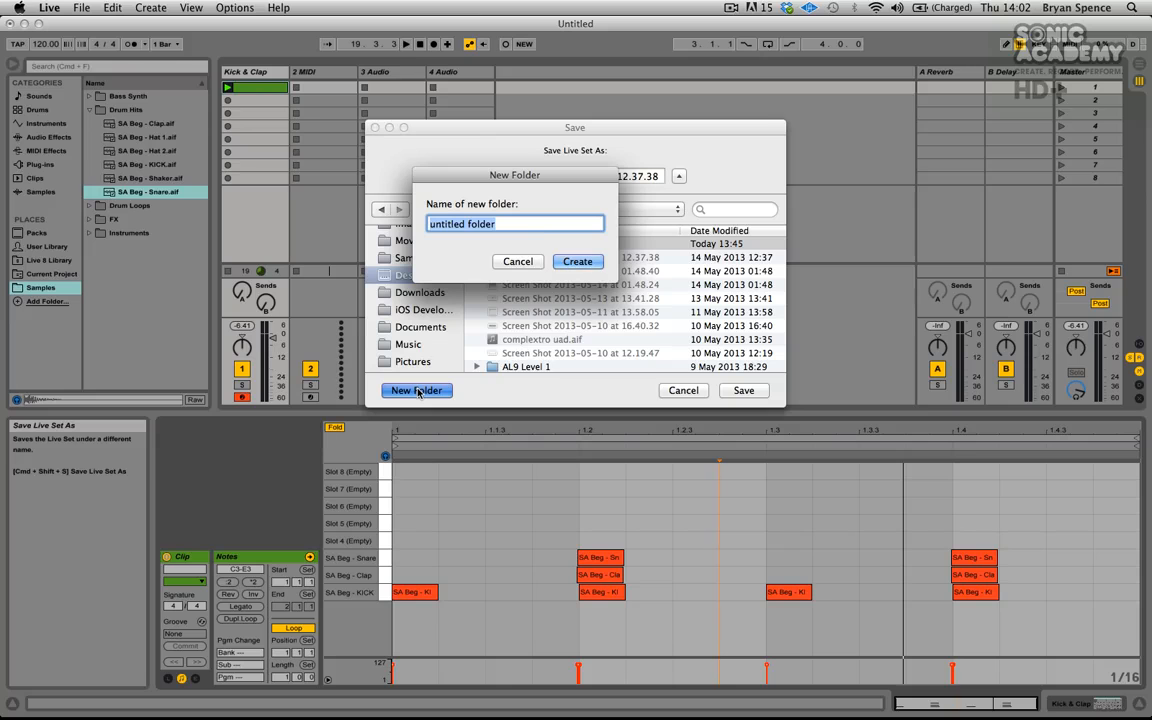
text(L)
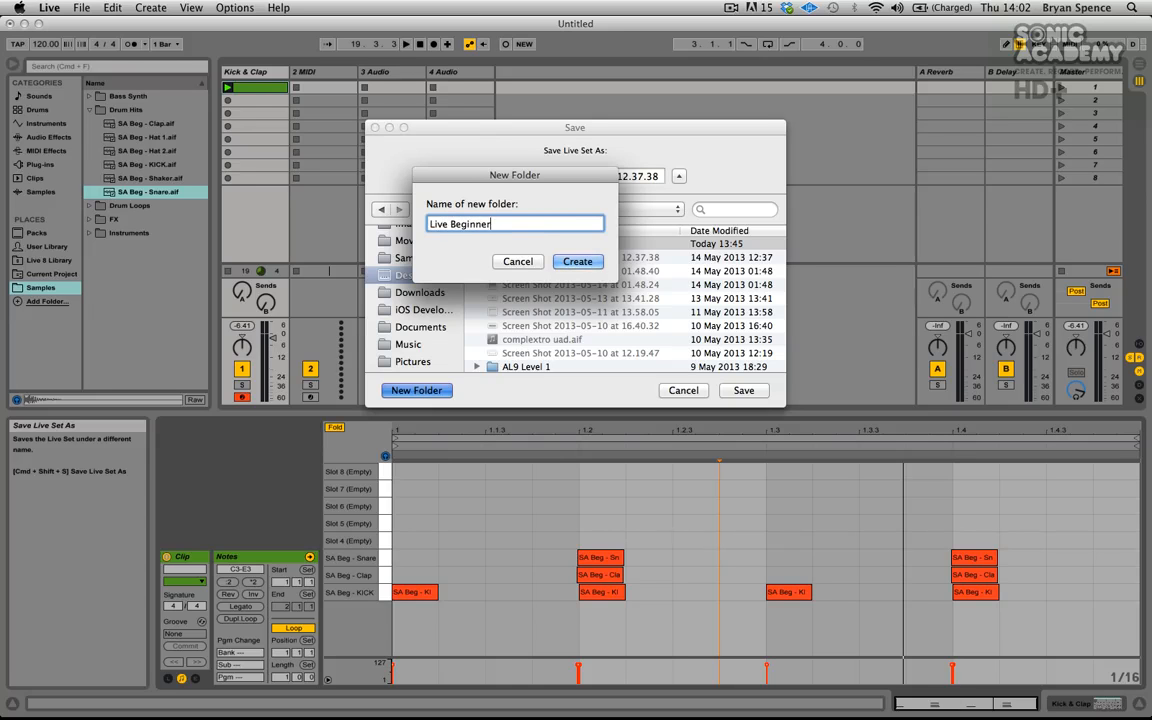
text(ive Beginner)
click(568, 262)
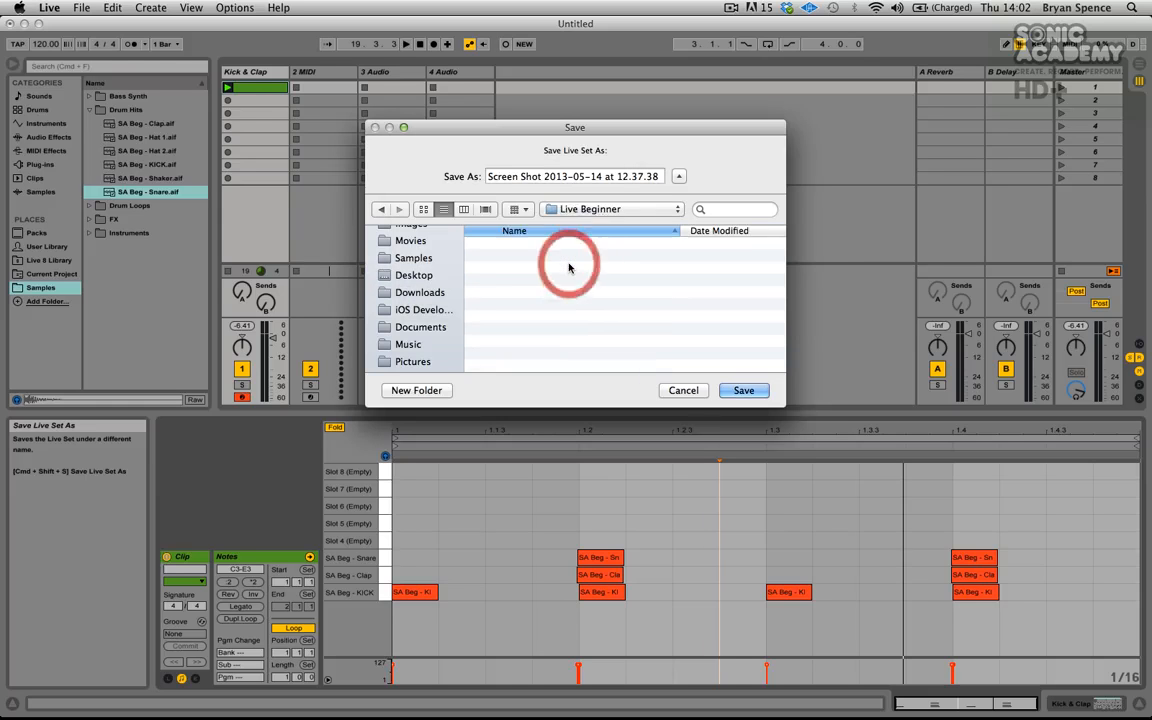
- Save the Live Set as "Live Beginner Module 7" inside the Live Beginner folder
drag(490, 176, 711, 182)
key(BackSpace)
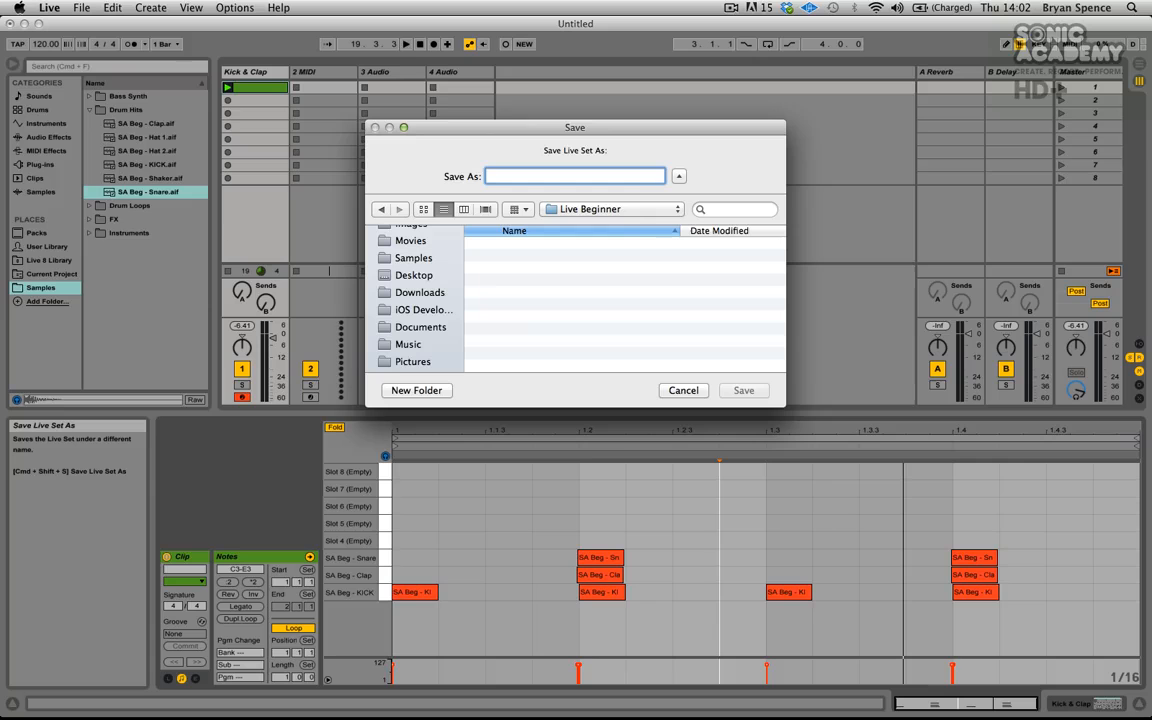
text(Live Beginner Module 7)
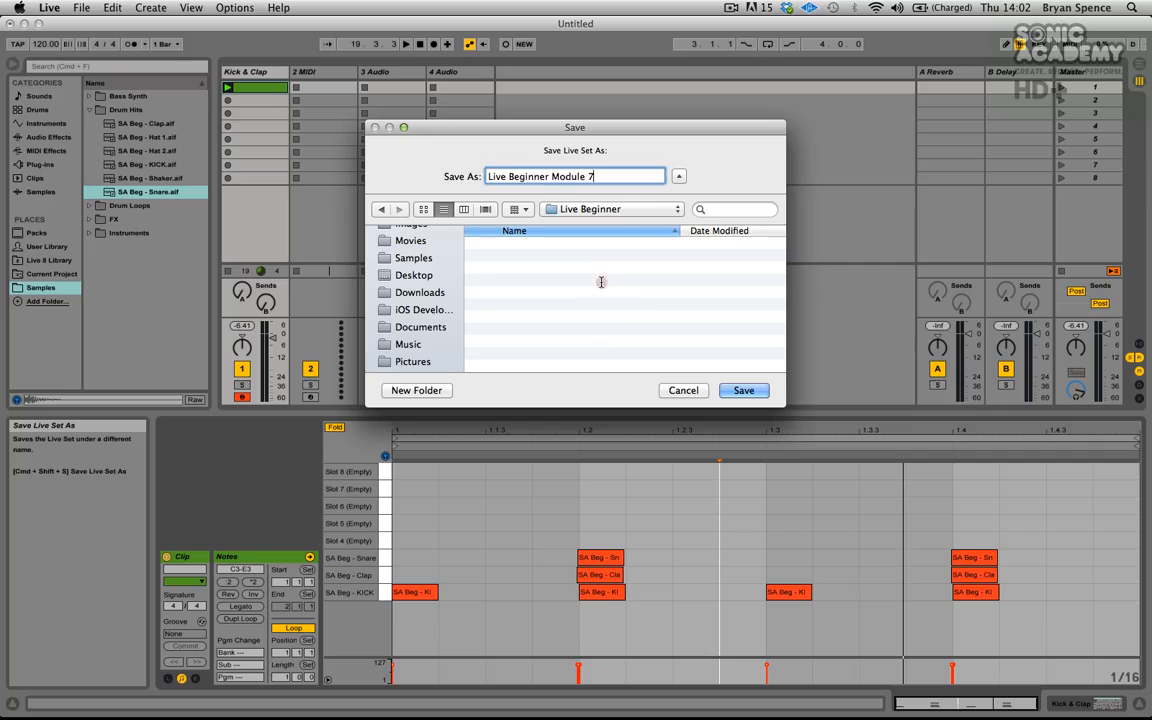
click(601, 282)
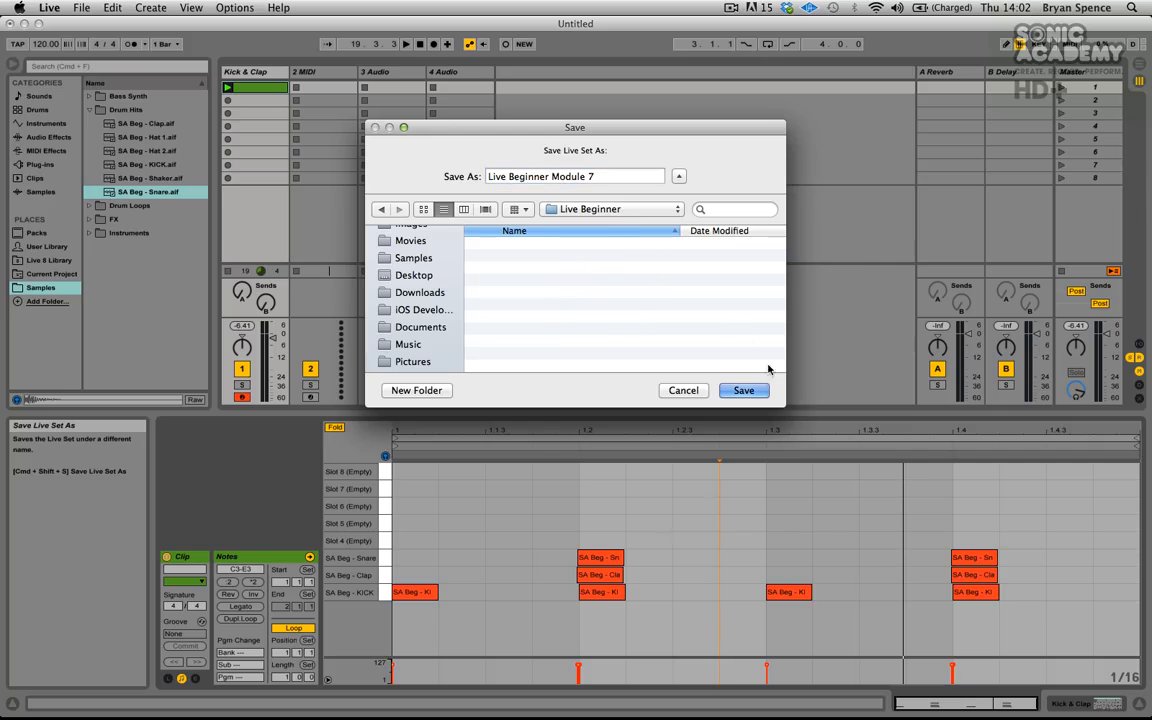
click(743, 391)
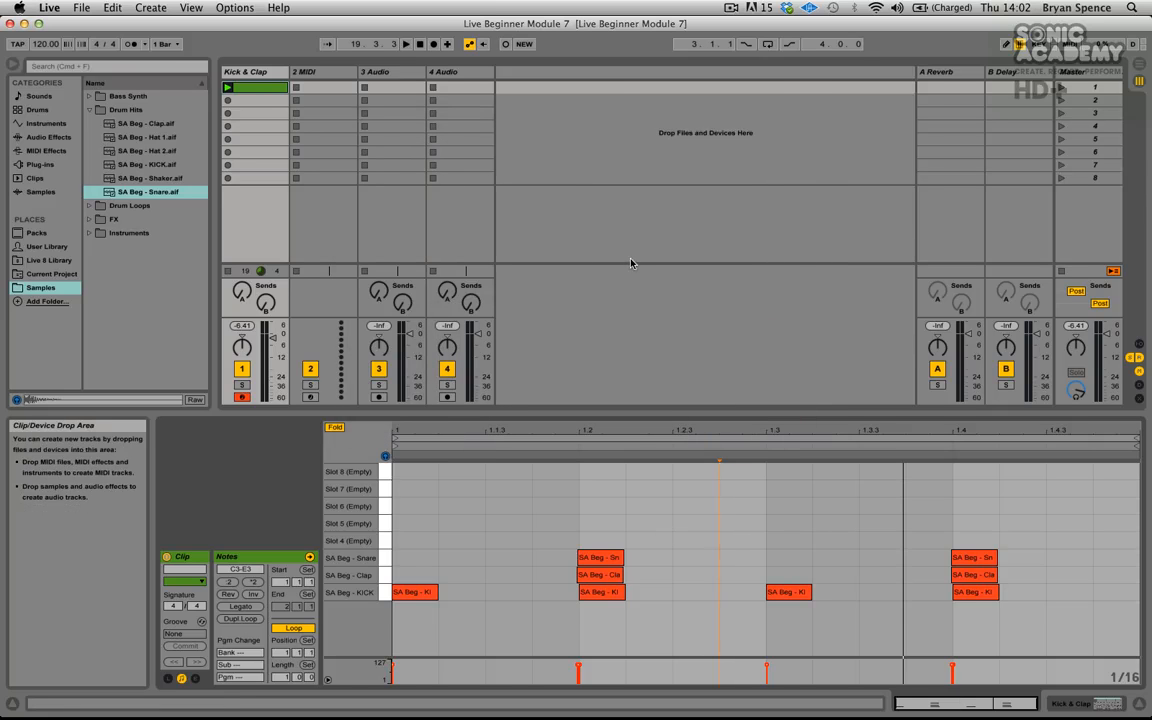
- Open the Open Live Set dialog to inspect the contents of the saved project folder, then cancel it
click(81, 7)
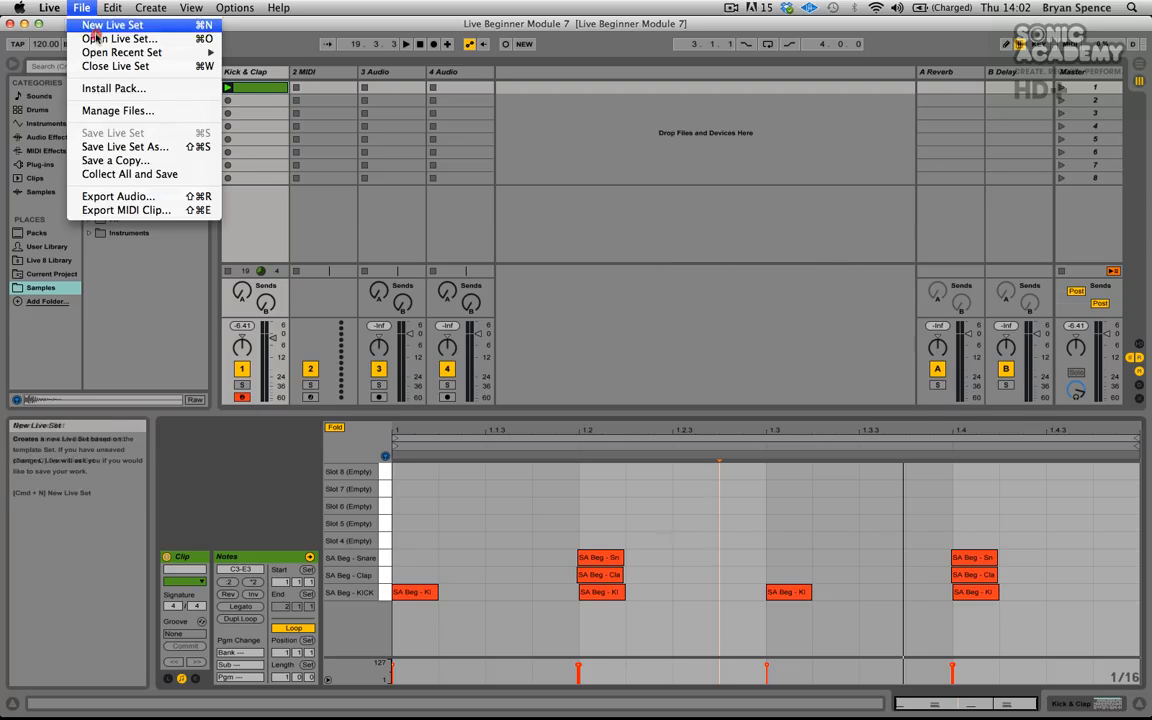
click(110, 34)
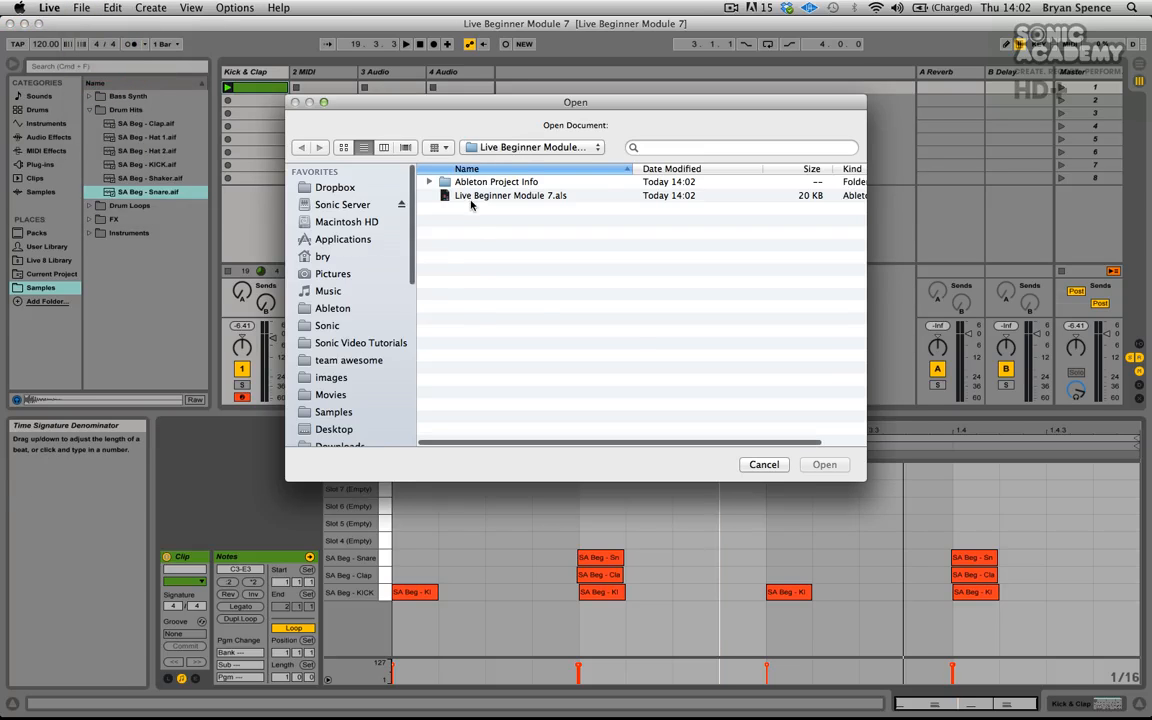
click(535, 148)
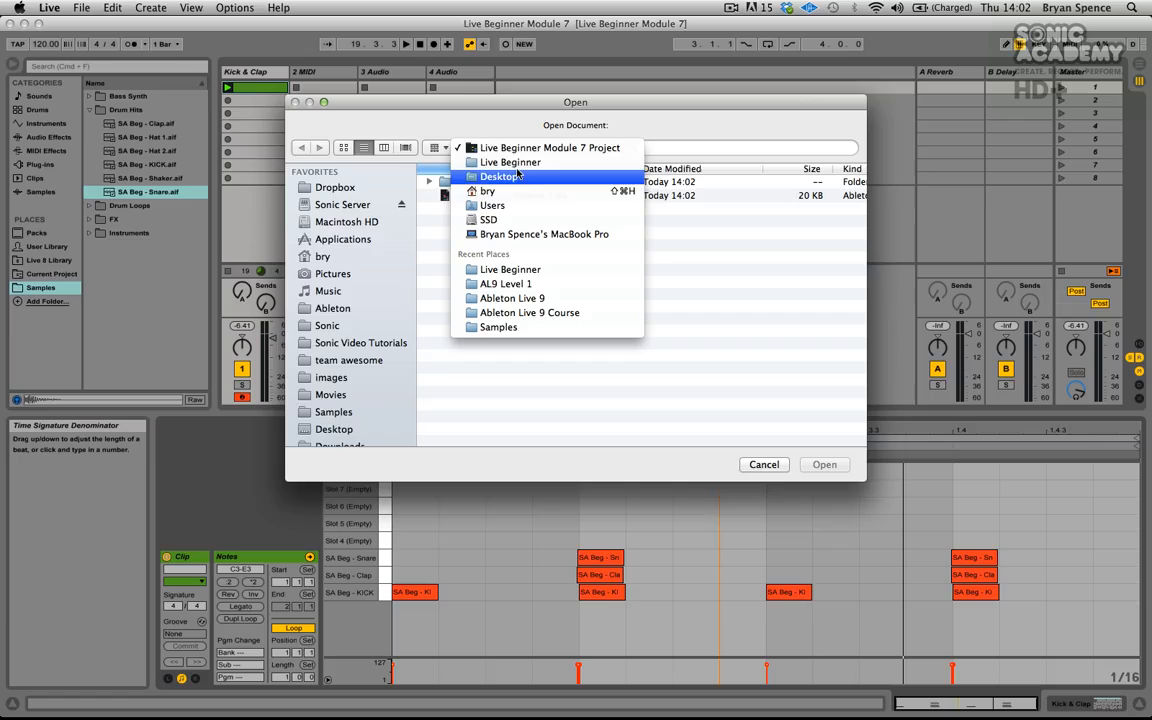
click(493, 127)
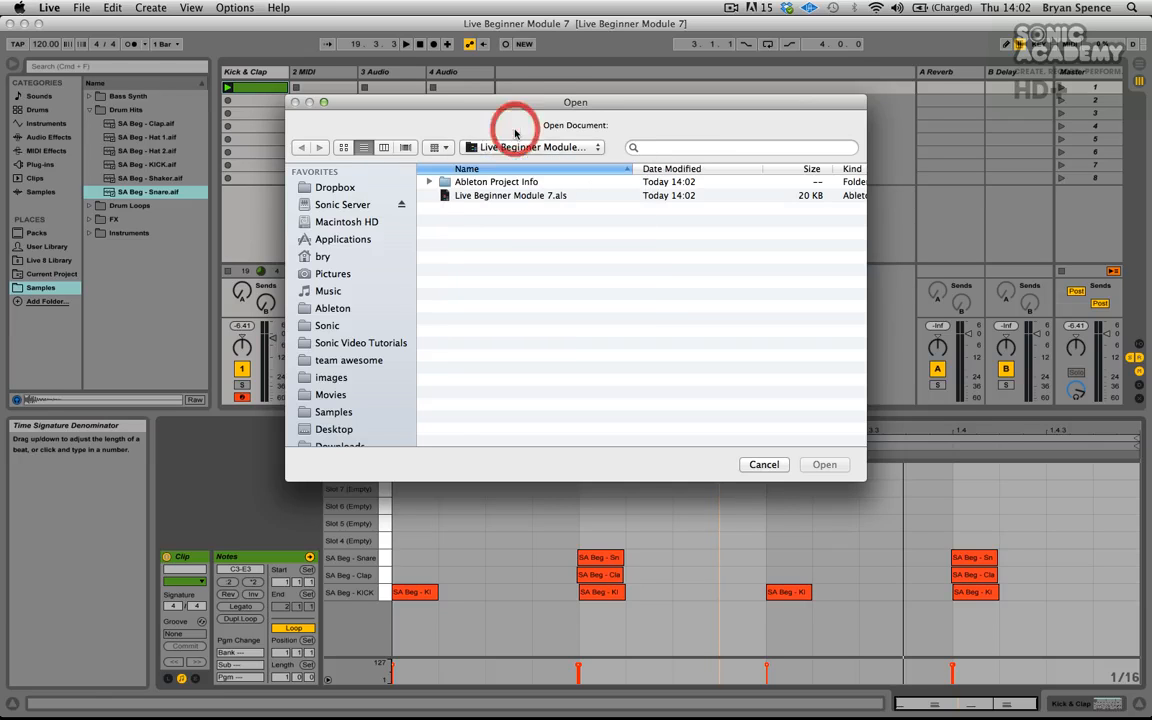
click(485, 196)
click(776, 465)
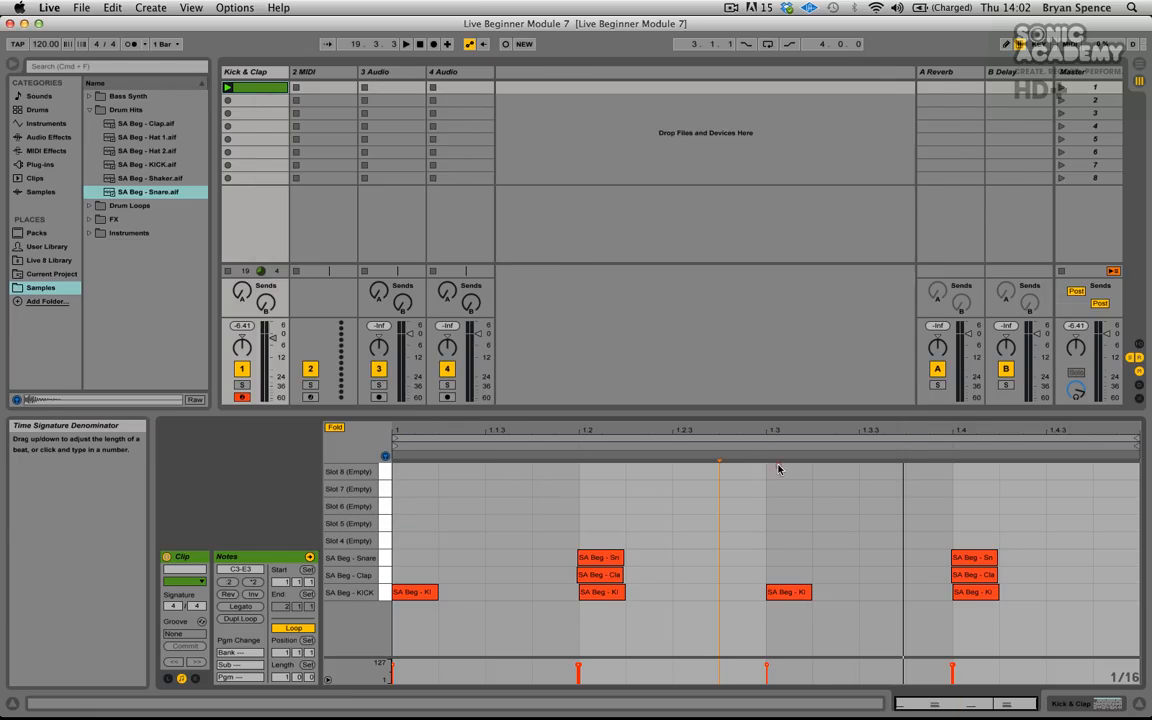
click(573, 233)
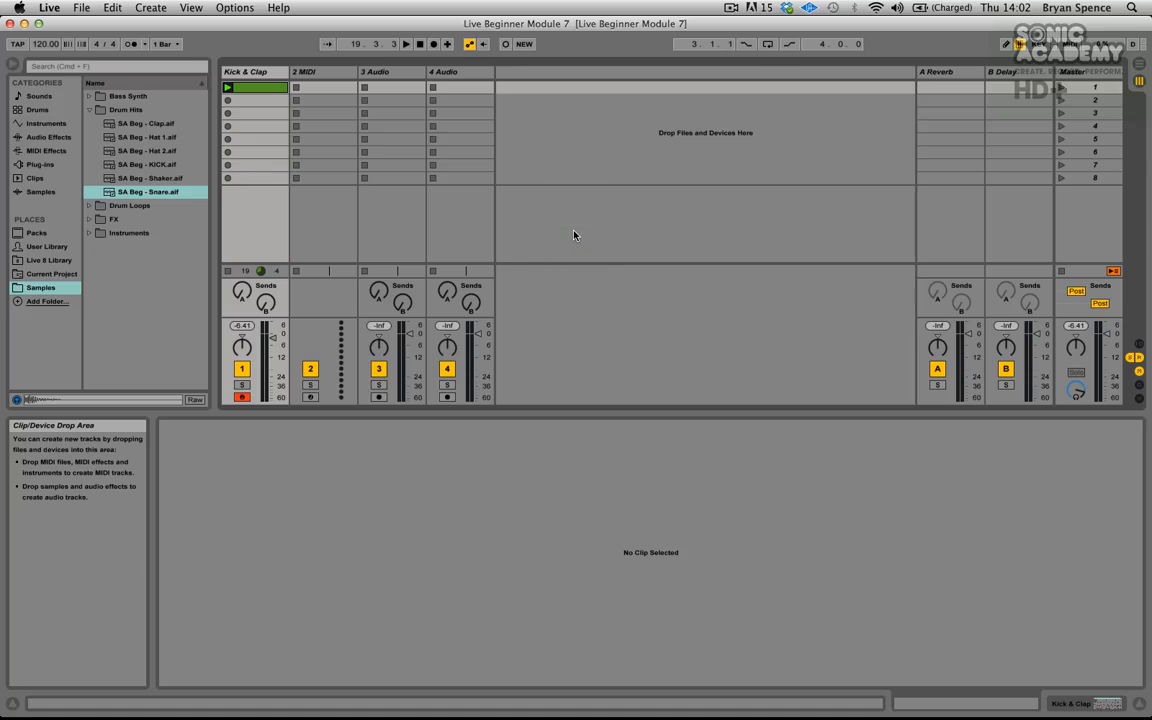